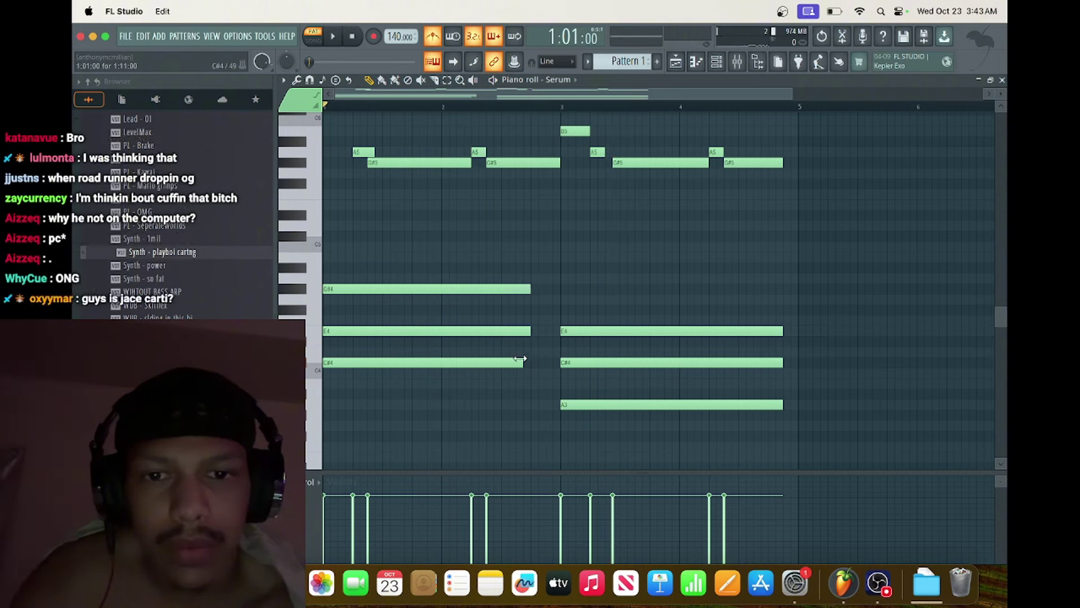
# Lengthen the A5 and following G#5 melody notes in bar 3, and extend the E4, C#4 and A3 chord notes to the start of bar 5.
pyautogui.moveTo(601, 150)
pyautogui.mouseDown()
pyautogui.moveTo(612, 151)
pyautogui.moveTo(610, 164)
pyautogui.mouseUp()
pyautogui.press('space')
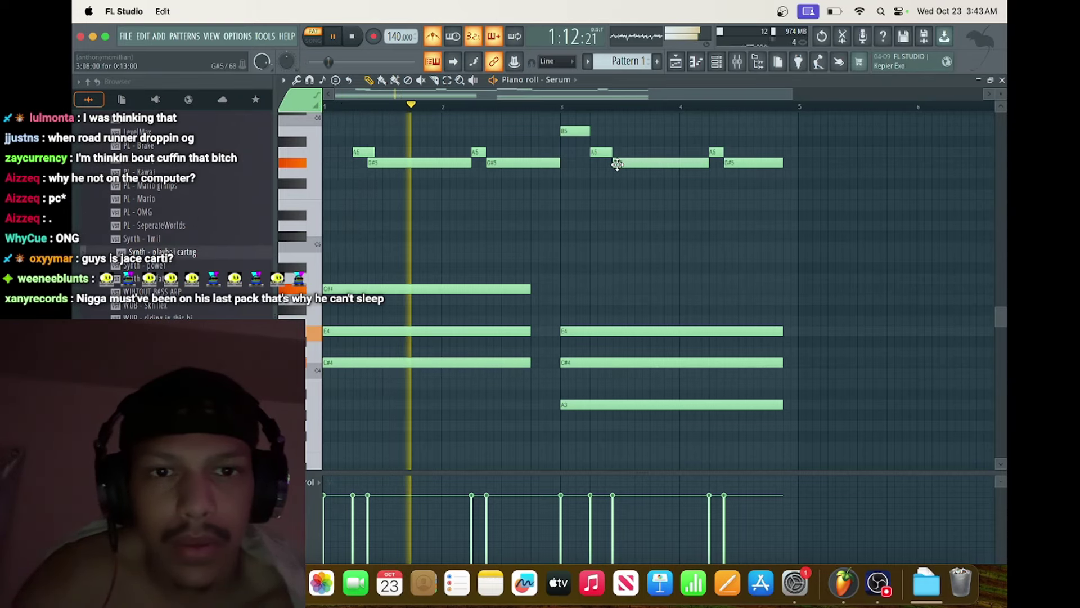
pyautogui.moveTo(699, 162); pyautogui.dragTo(709, 162)
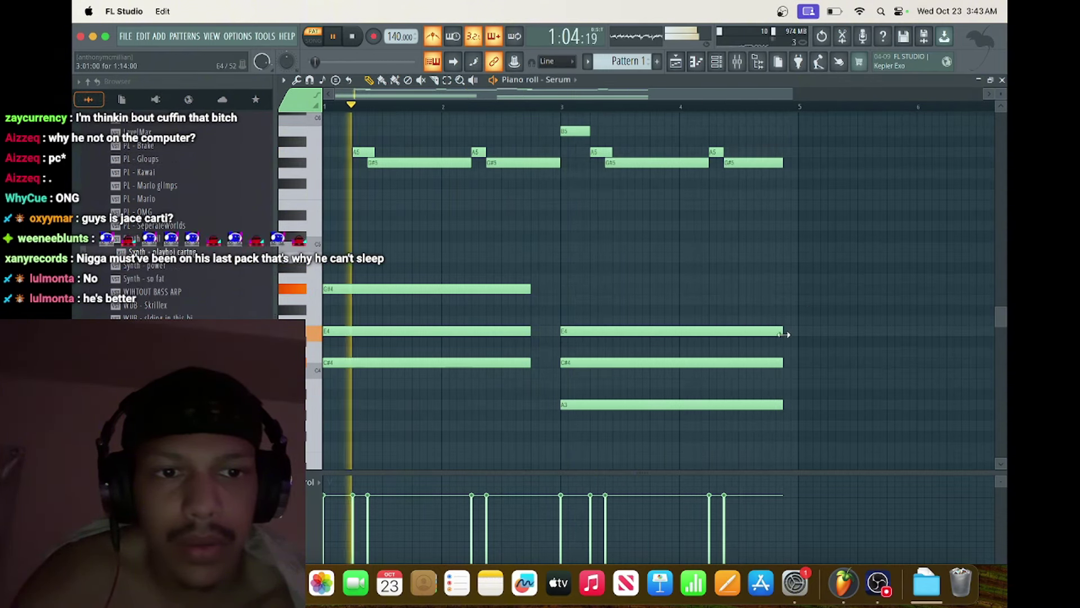
pyautogui.moveTo(782, 331); pyautogui.dragTo(796, 362)
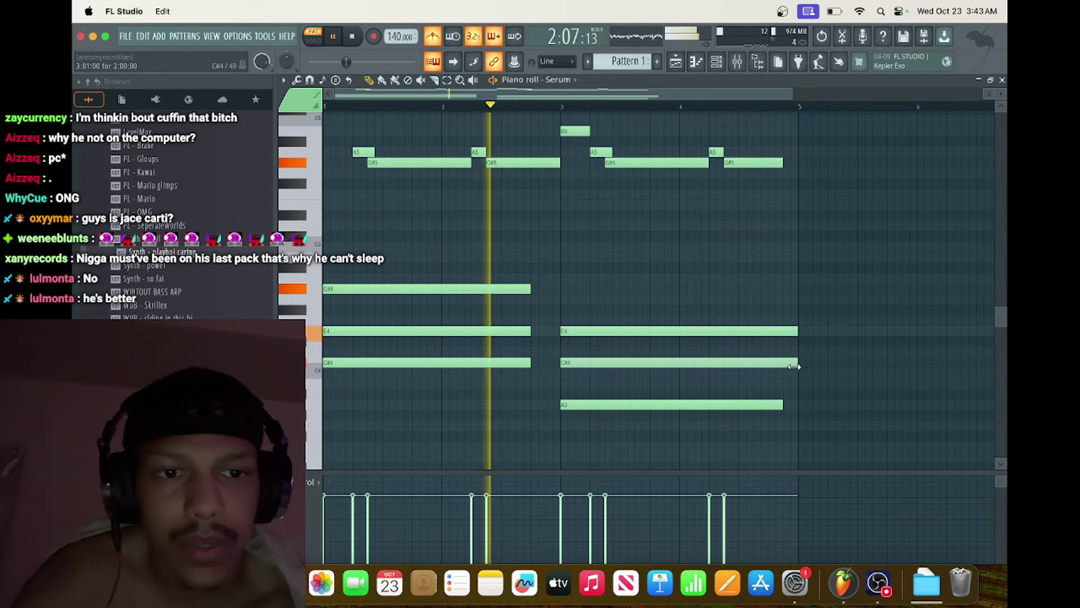
pyautogui.moveTo(783, 403); pyautogui.dragTo(797, 404)
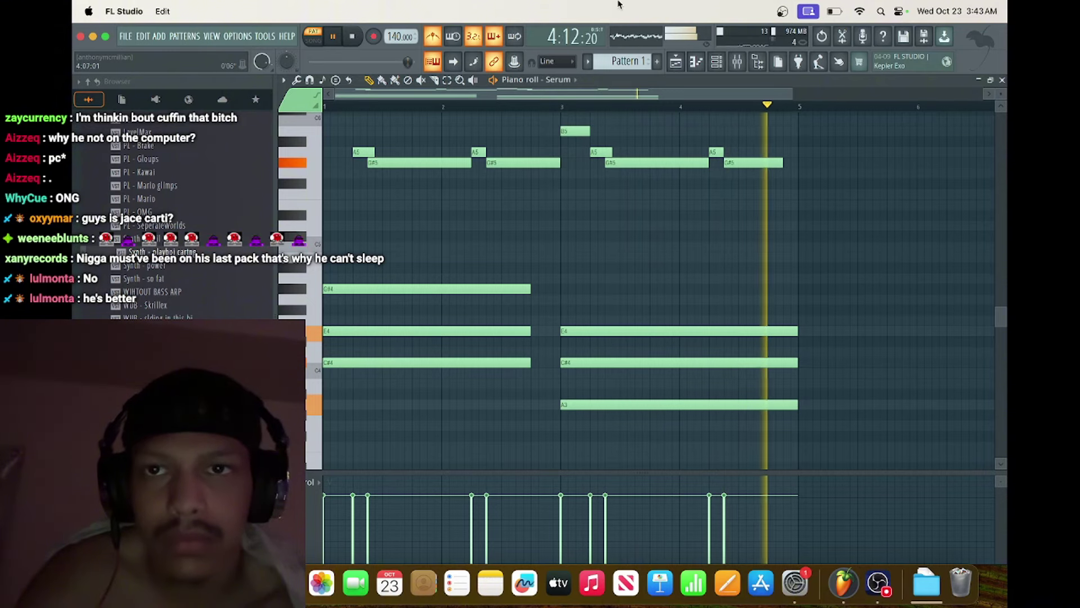
# Set the typing keyboard's octave to 3.
pyautogui.rightClick(432, 61)
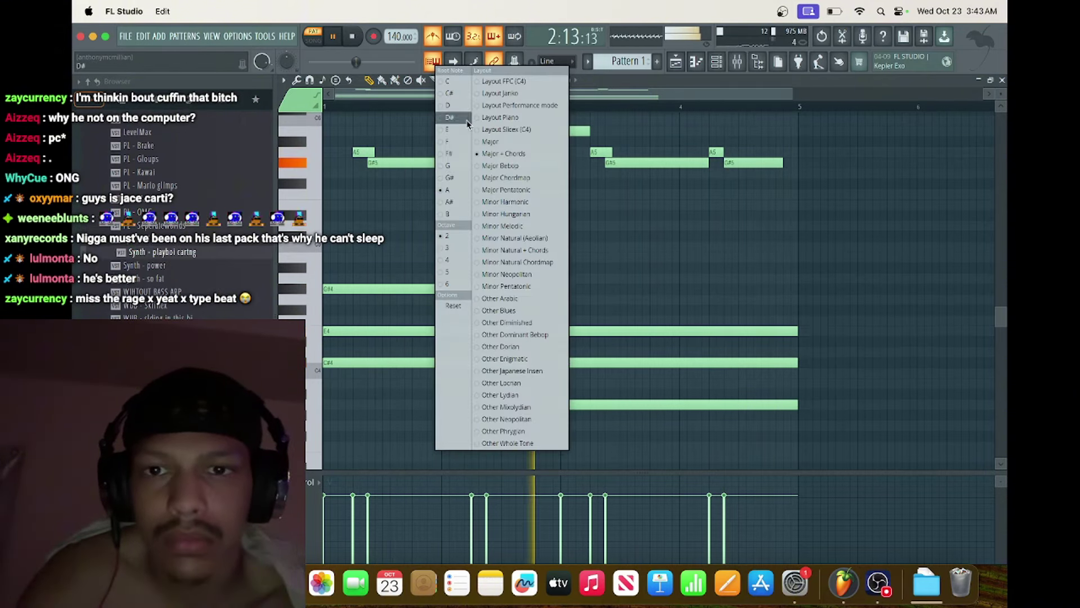
pyautogui.click(468, 247)
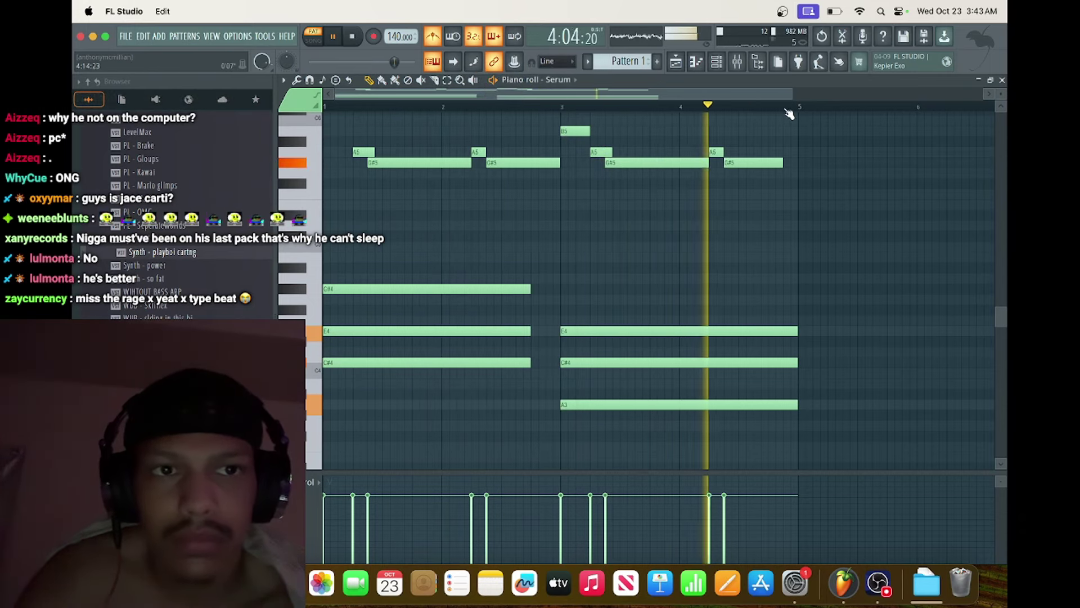
# Duplicate all notes of bars 1 to 4 into bars 5 to 8 and clear the selection.
pyautogui.moveTo(798, 106); pyautogui.dragTo(340, 105)
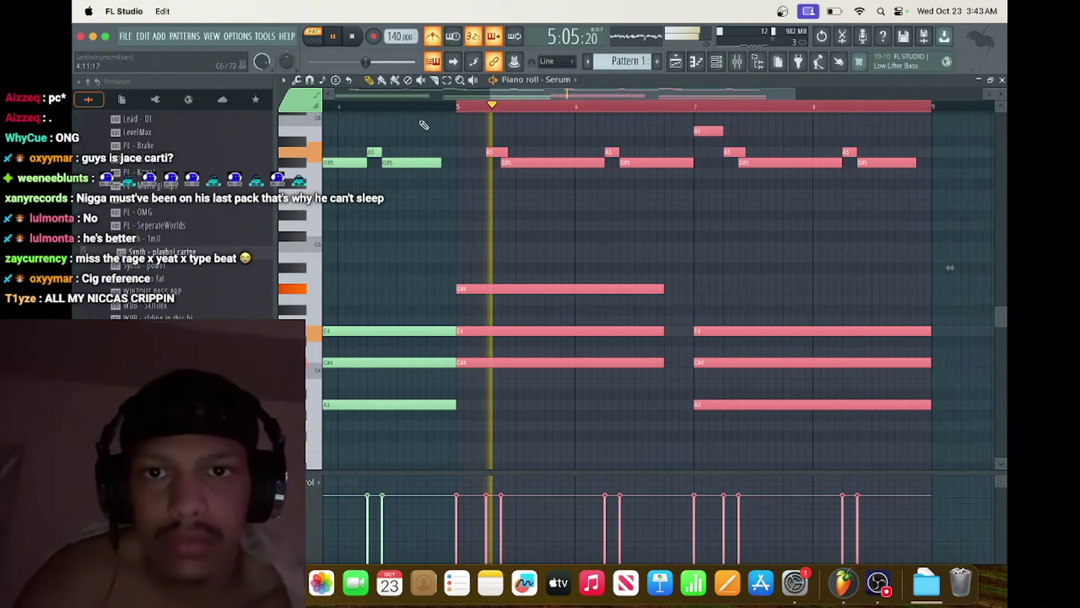
pyautogui.click(458, 111)
# Clone the Serum channel in the channel rack.
pyautogui.press('F6')
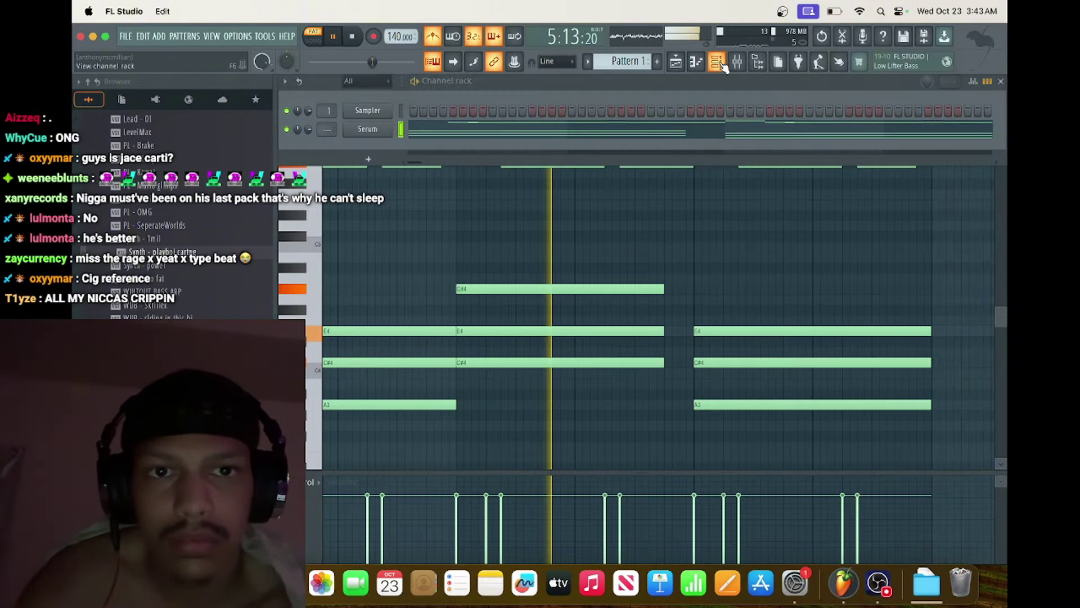
pyautogui.rightClick(376, 129)
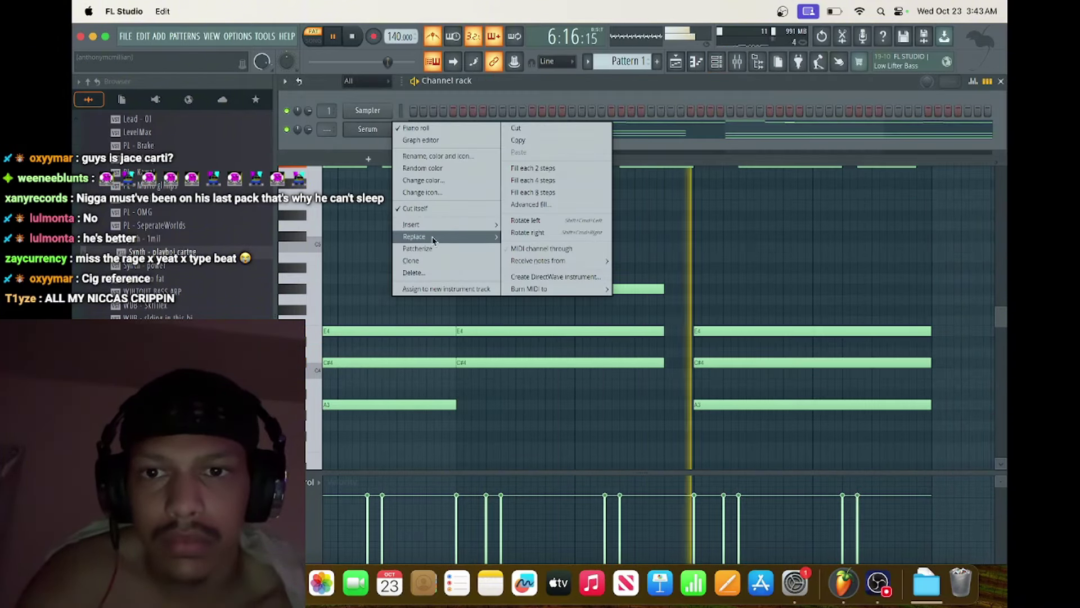
pyautogui.click(411, 260)
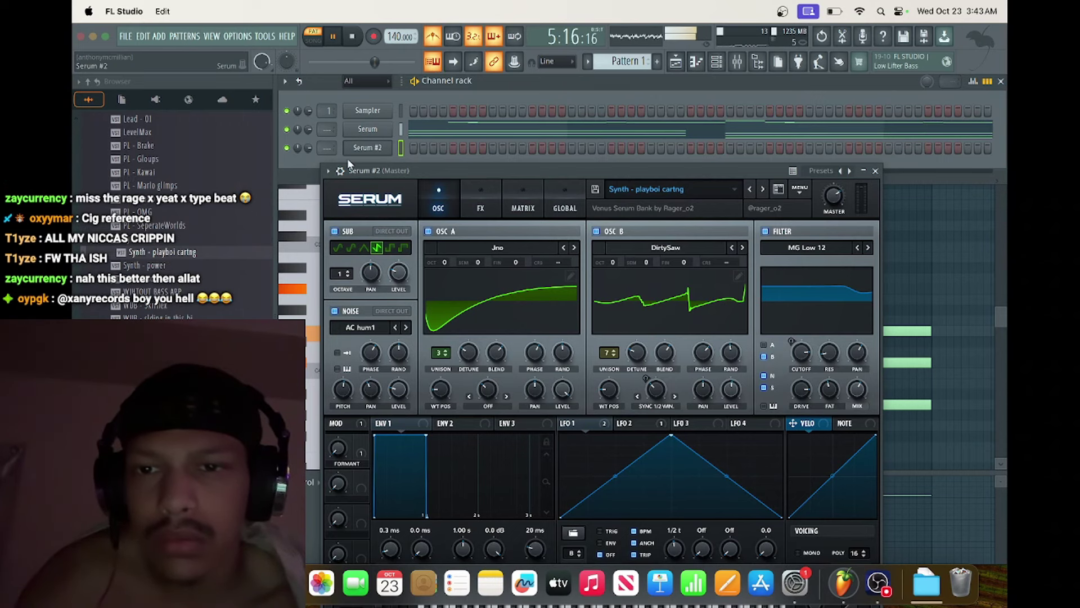
# Audition the Lead - 01, LD- Shepard and LD- Amor presets on the cloned Serum, and load LD - YouNotReady.
pyautogui.scroll(4, 218, 236)
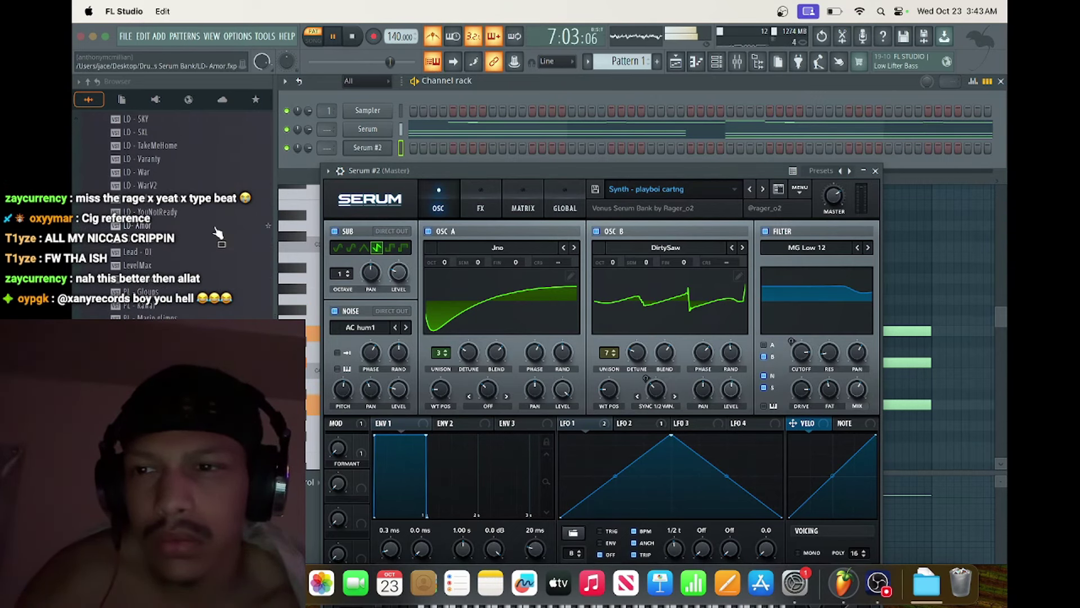
pyautogui.moveTo(217, 251); pyautogui.dragTo(457, 329)
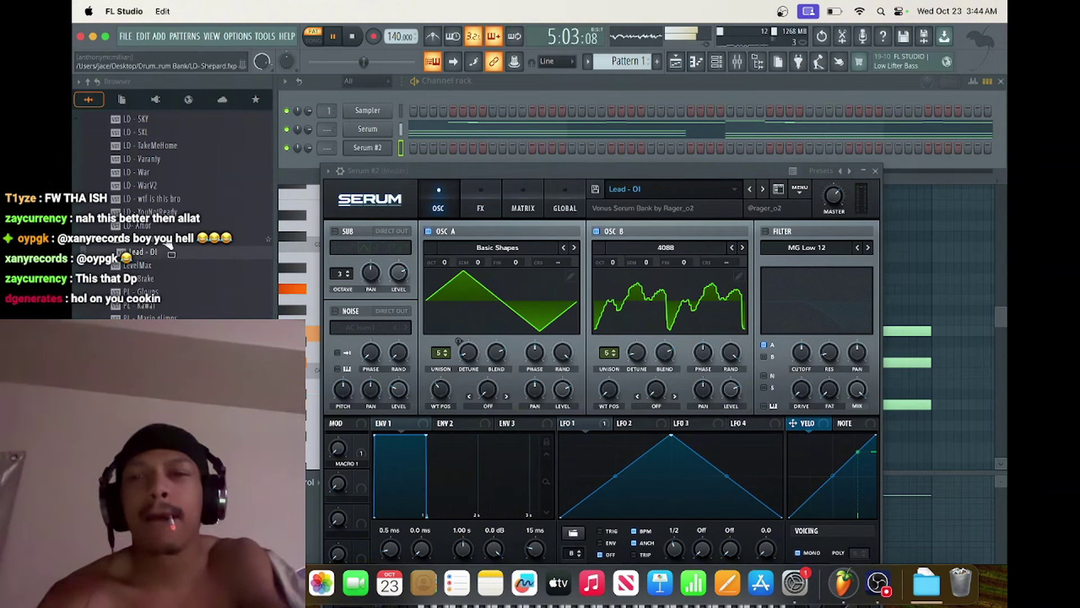
pyautogui.moveTo(168, 243); pyautogui.dragTo(443, 289)
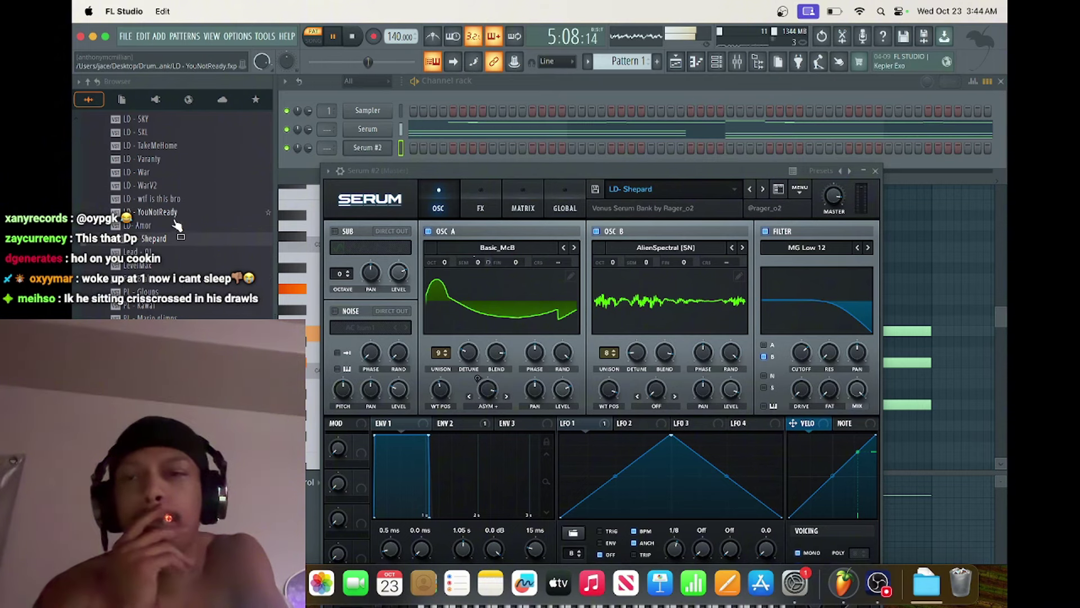
pyautogui.moveTo(176, 225); pyautogui.dragTo(475, 284)
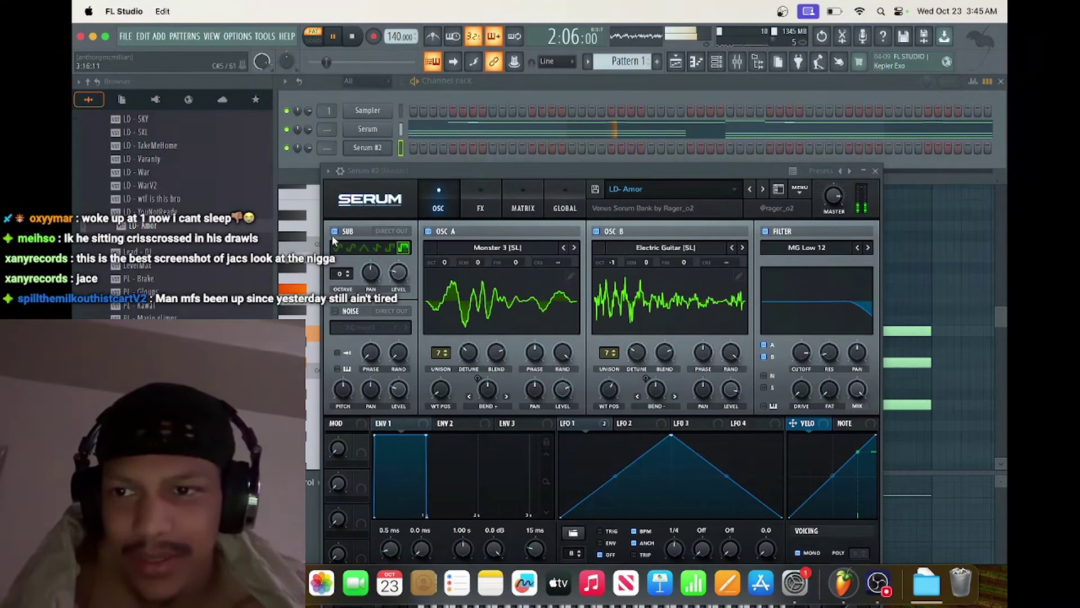
pyautogui.moveTo(141, 212); pyautogui.dragTo(504, 291)
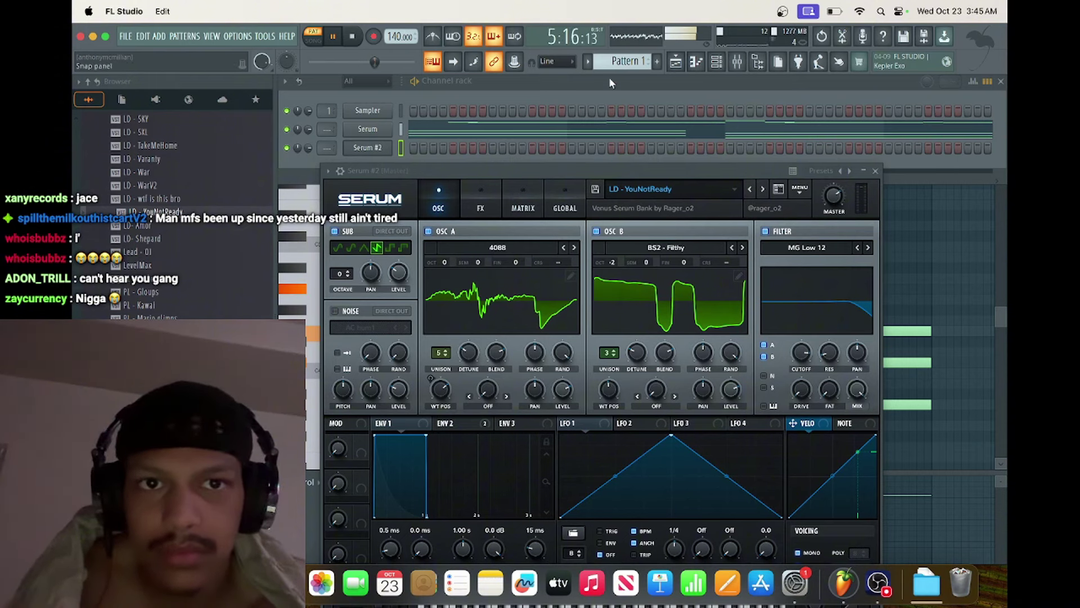
# Show the cloned Serum's piano roll and close its synth window.
pyautogui.click(696, 62)
pyautogui.click(696, 62)
pyautogui.click(696, 62)
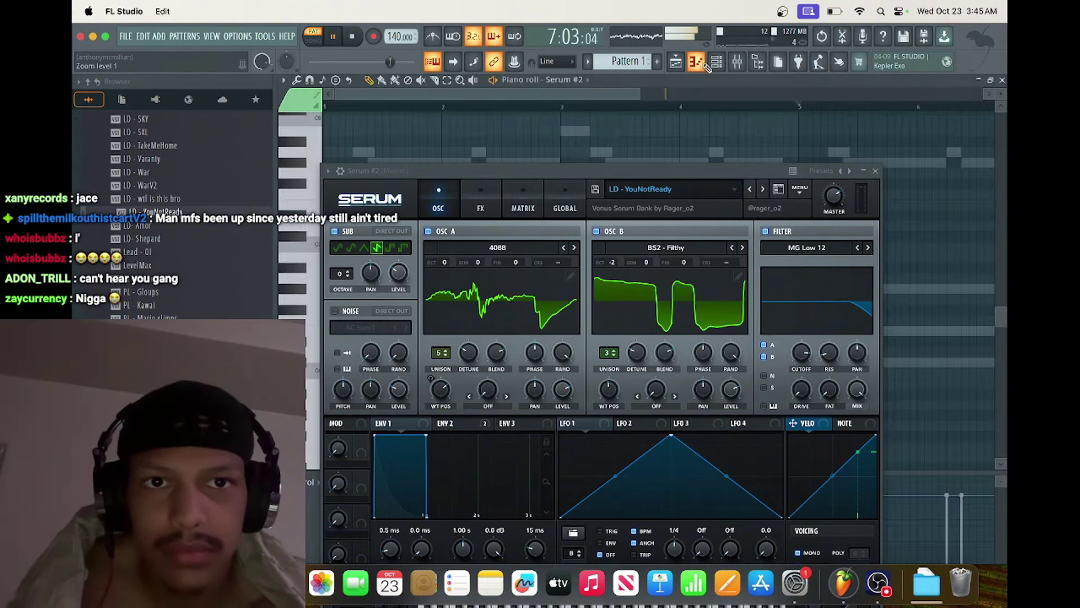
pyautogui.click(875, 171)
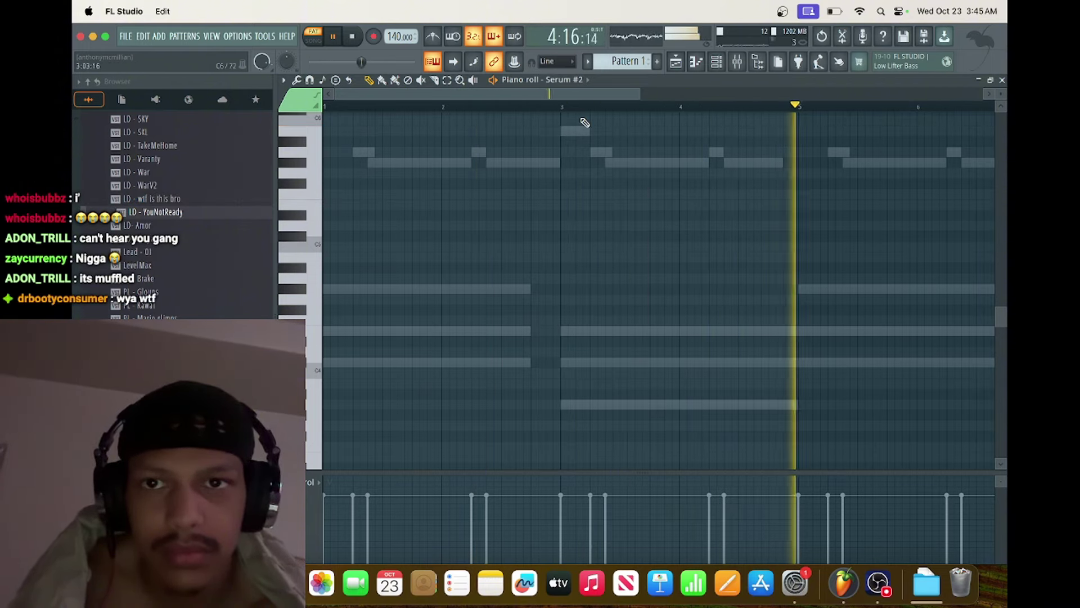
# Record a melody of F#6, G#6, A6 and B5 notes over bars 1 to 4 on the cloned Serum, with the metronome on.
pyautogui.click(433, 37)
pyautogui.click(352, 37)
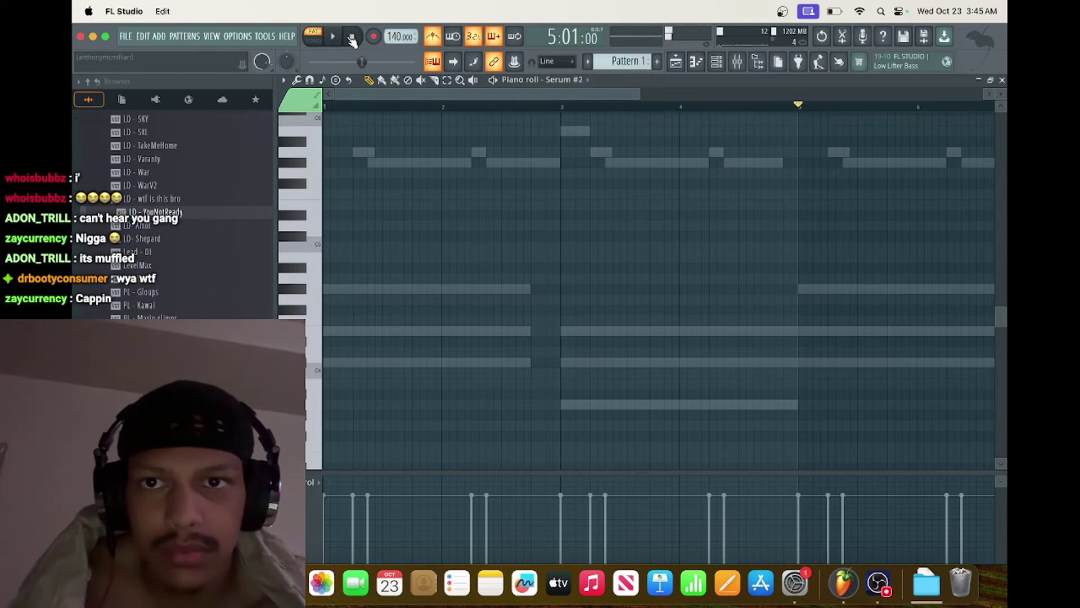
pyautogui.click(345, 36)
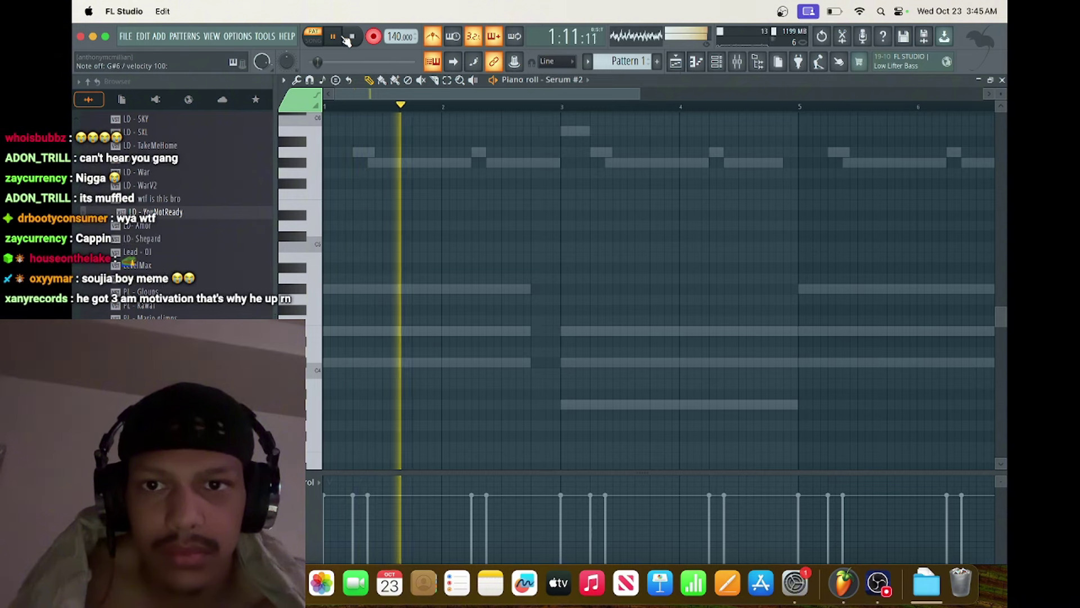
pyautogui.press('m')
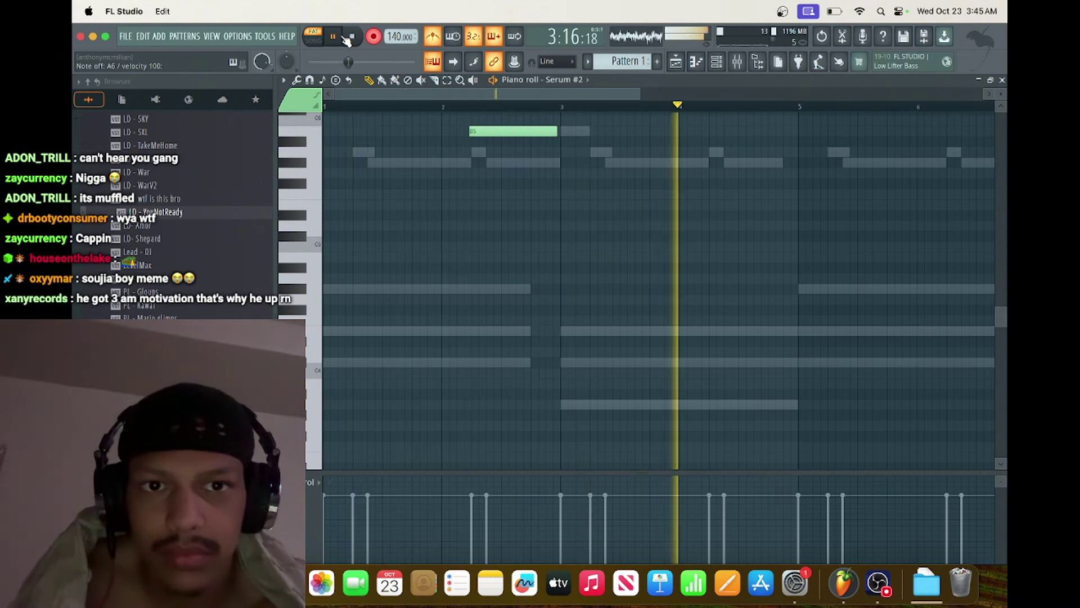
pyautogui.press('m')
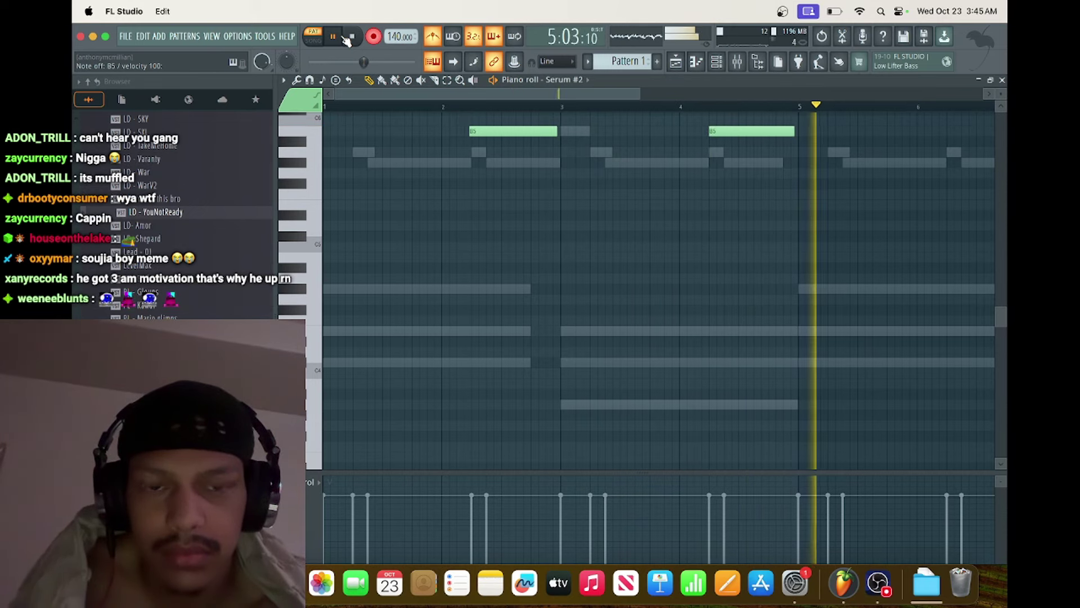
pyautogui.click(346, 38)
# Quantize the recorded melody notes to the grid and play the pattern back.
pyautogui.scroll(10, 414, 143)
pyautogui.scroll(-6, 412, 142)
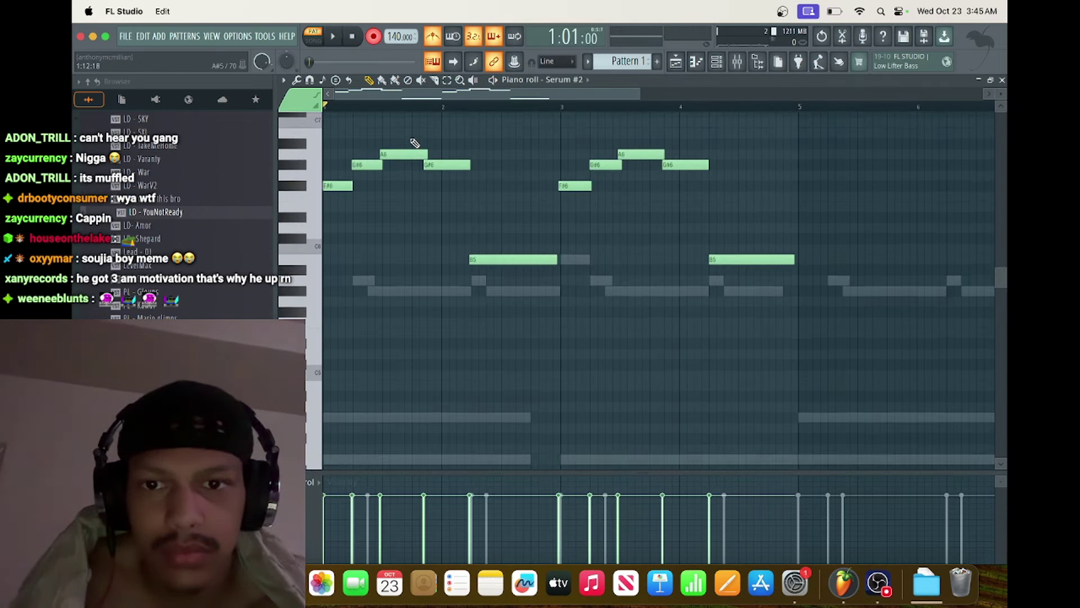
pyautogui.hotkey('ctrl', 'q')
pyautogui.press('space')
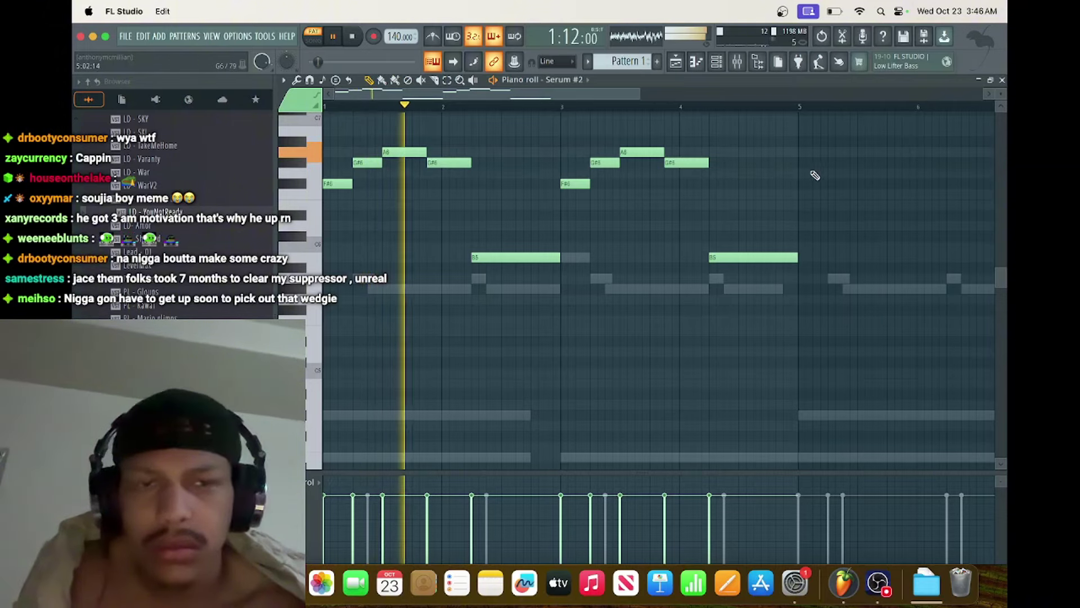
# Duplicate the four-bar melody into bars 5 to 8, clear the selection and play the pattern from the start.
pyautogui.moveTo(807, 116); pyautogui.dragTo(325, 113)
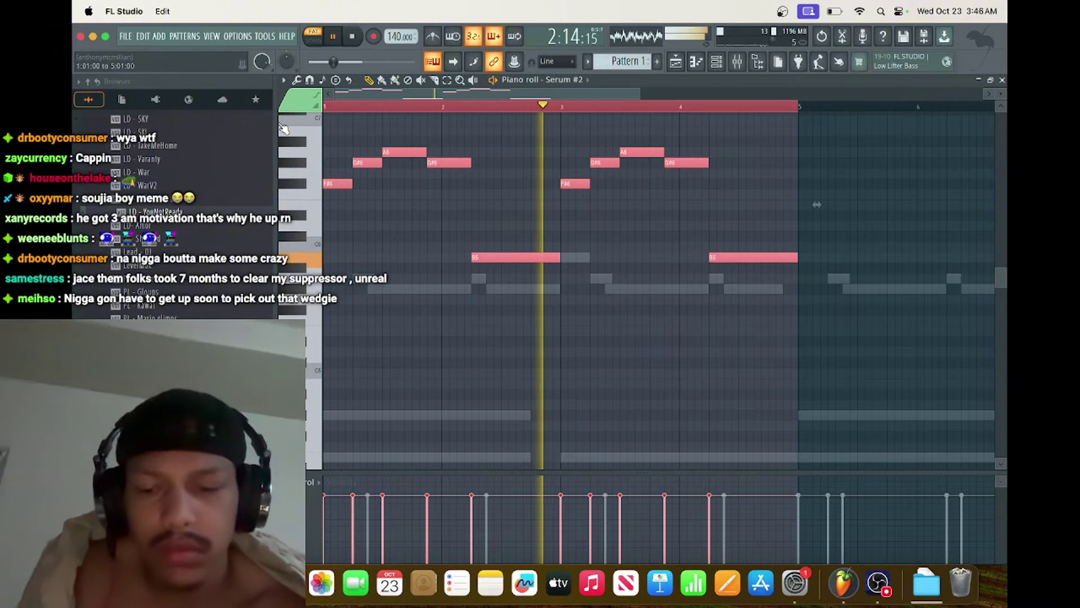
pyautogui.hotkey('ctrl', 'b')
pyautogui.scroll(-4, 376, 109)
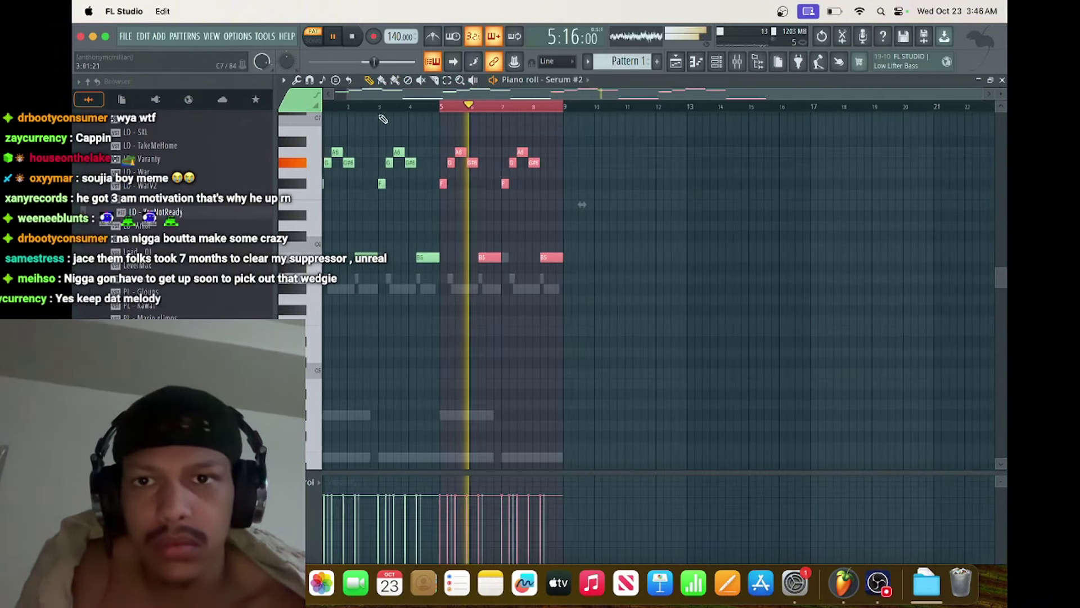
pyautogui.click(373, 106)
pyautogui.click(337, 107)
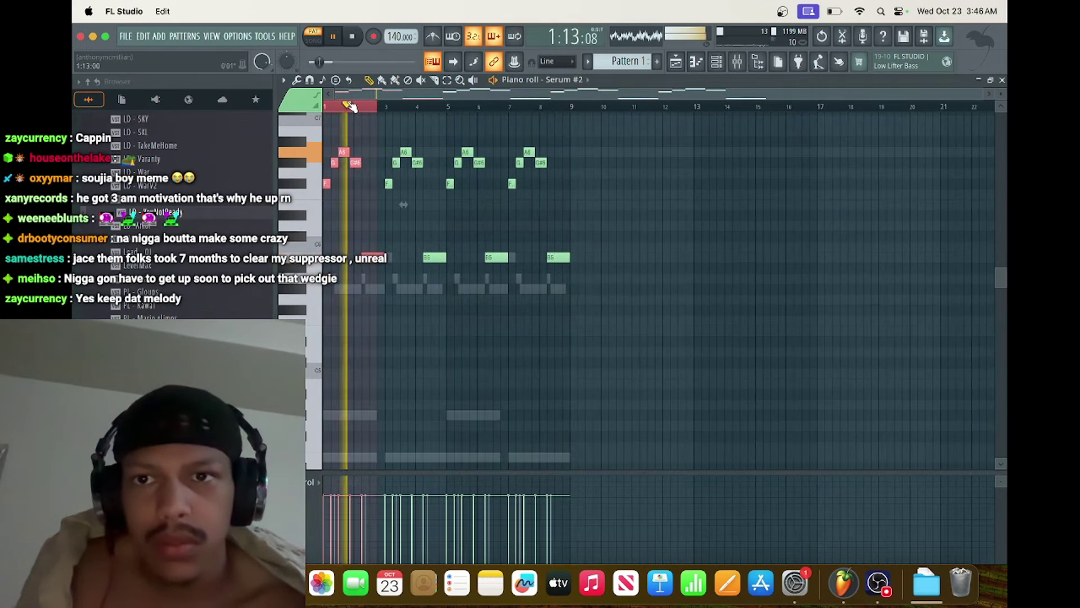
pyautogui.moveTo(347, 108); pyautogui.dragTo(325, 107)
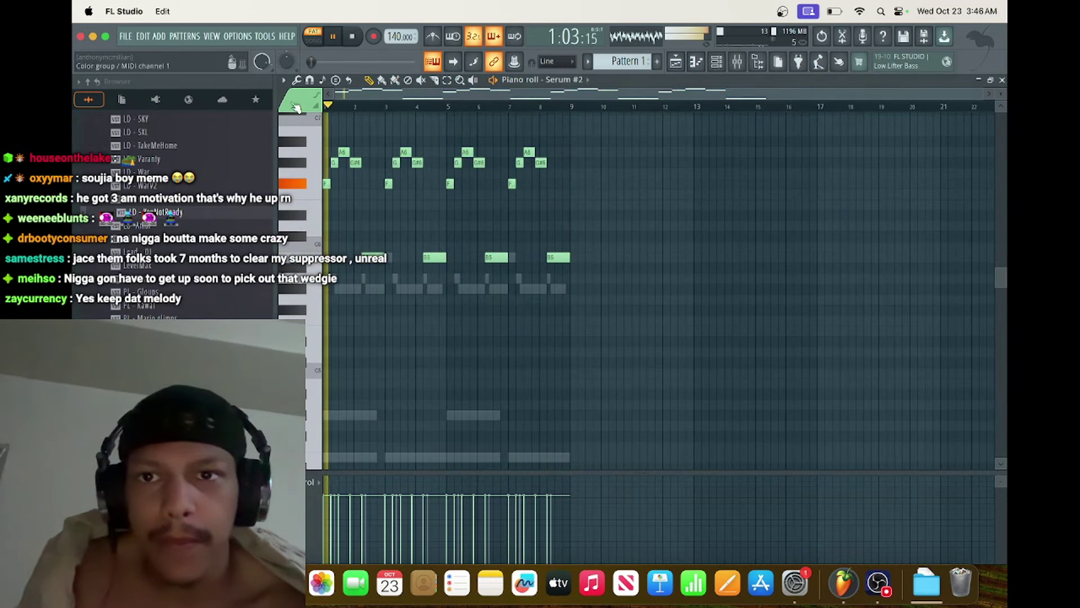
# Route Serum to mixer insert 1 and Serum #2 to insert 2, and delete the Sampler channel.
pyautogui.click(725, 62)
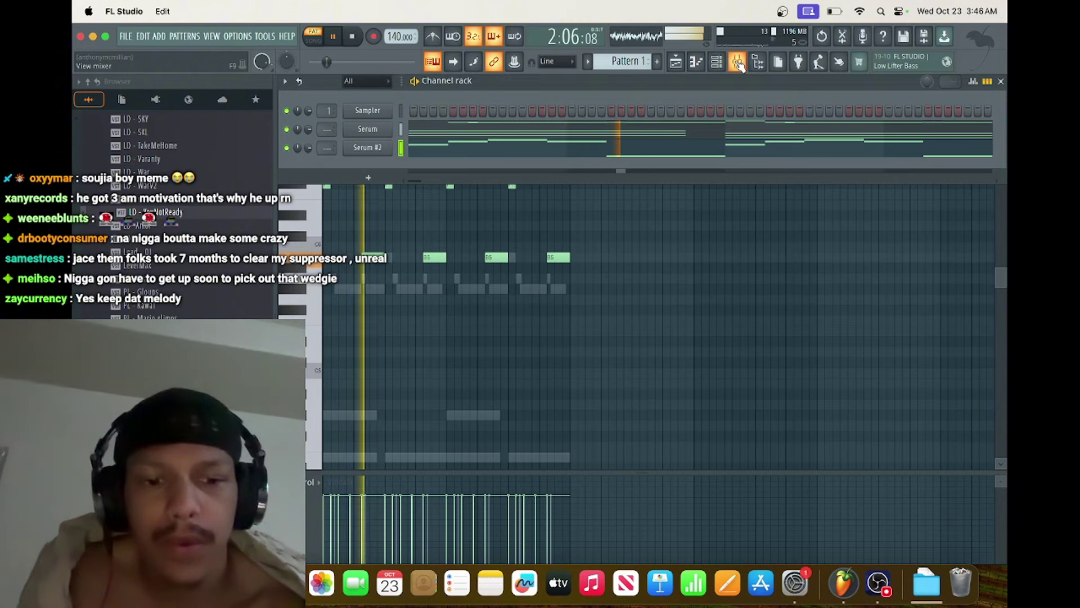
pyautogui.press('XF86AudioLowerVolume')
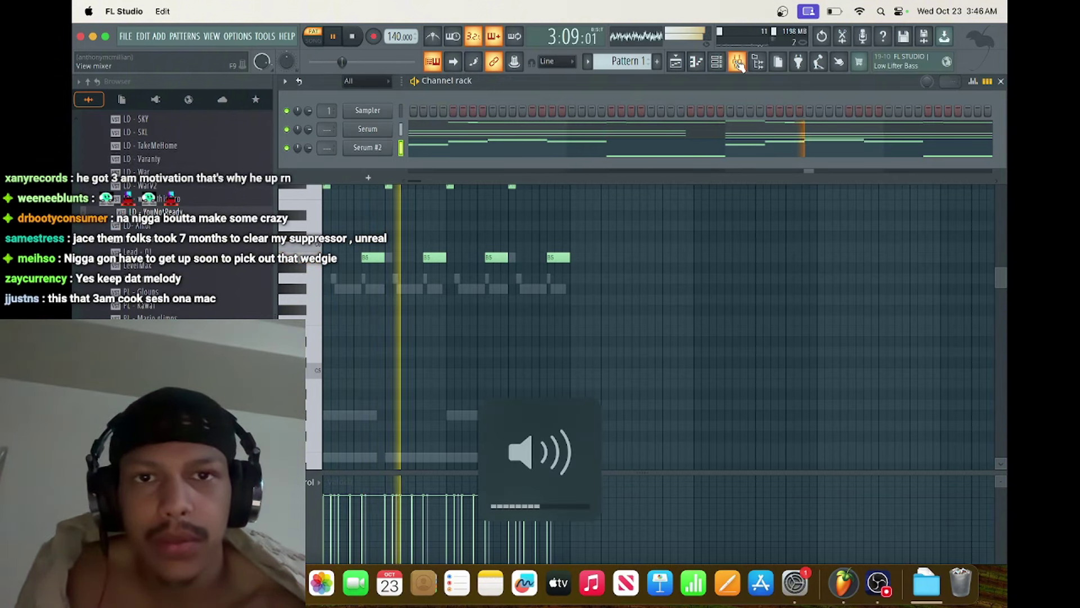
pyautogui.click(738, 63)
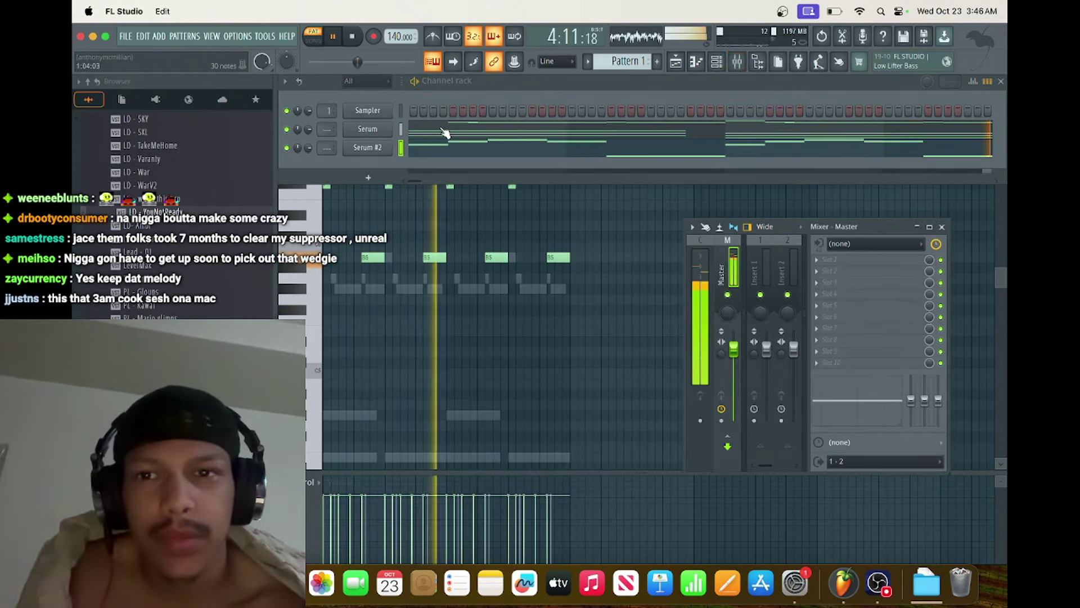
pyautogui.hotkey('ctrl', 'l')
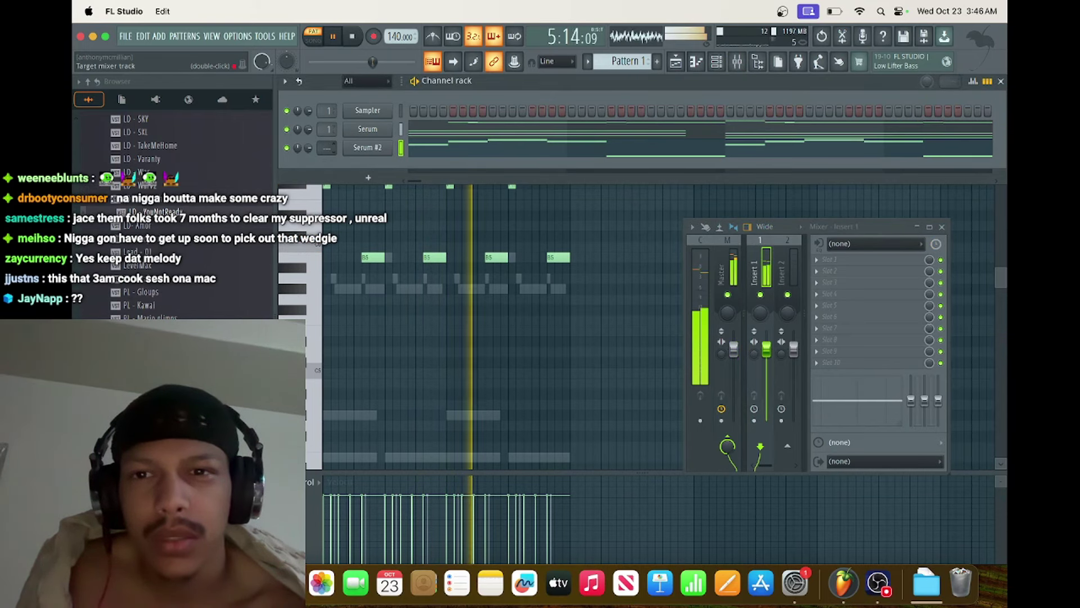
pyautogui.rightClick(357, 110)
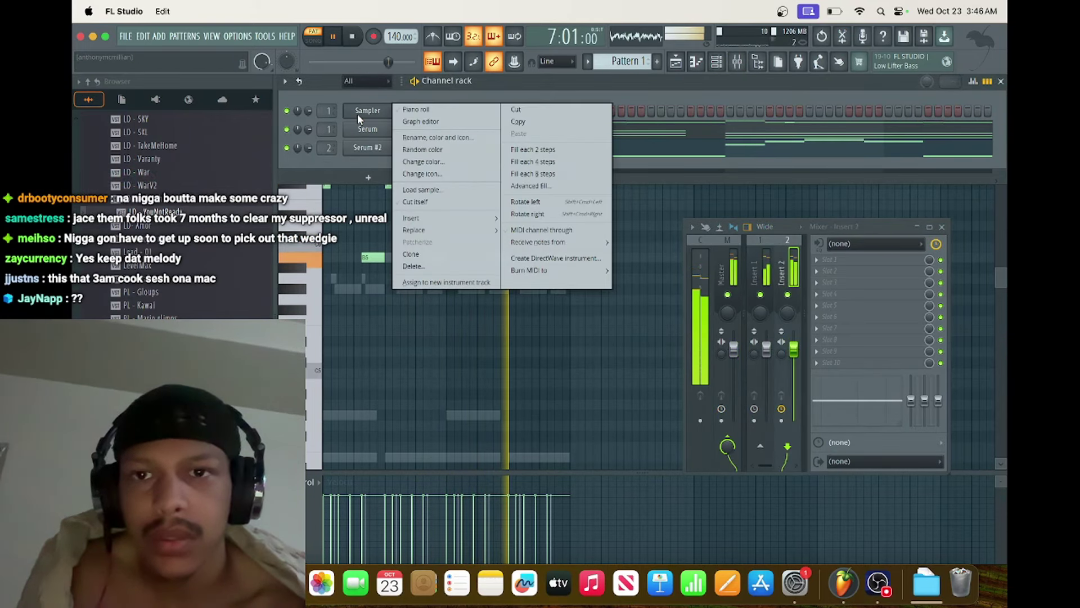
pyautogui.click(459, 266)
# Add Fruity Parametric EQ 2 to the first effect slot of mixer insert 1.
pyautogui.click(764, 259)
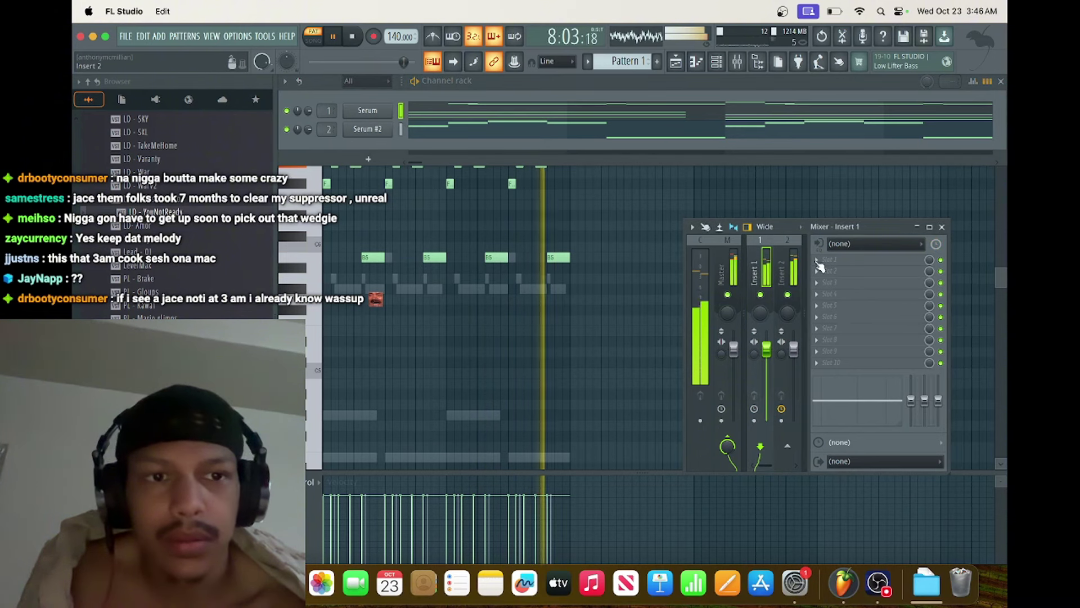
pyautogui.click(828, 260)
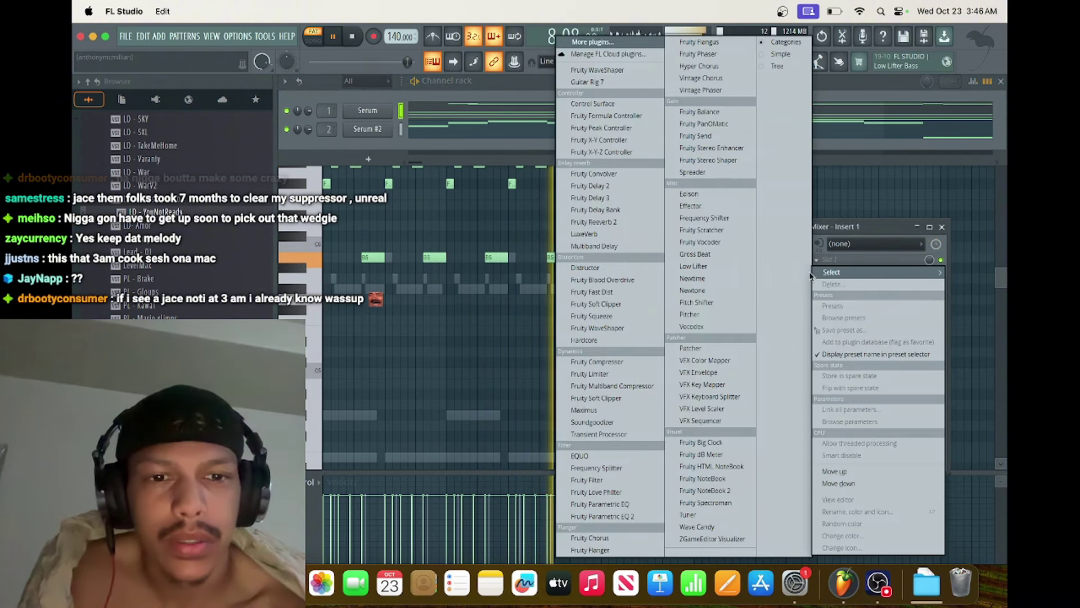
pyautogui.click(618, 515)
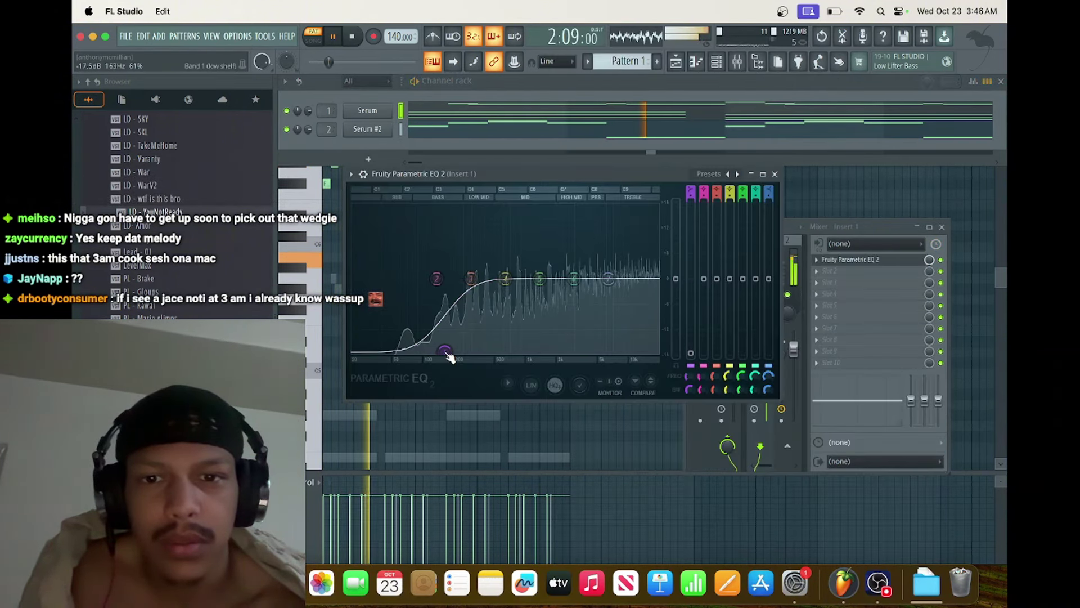
# Adjust the EQ on insert 1 by positioning the band 1 low cut and gently lowering bands 6 and 7.
pyautogui.moveTo(513, 331); pyautogui.dragTo(514, 331)
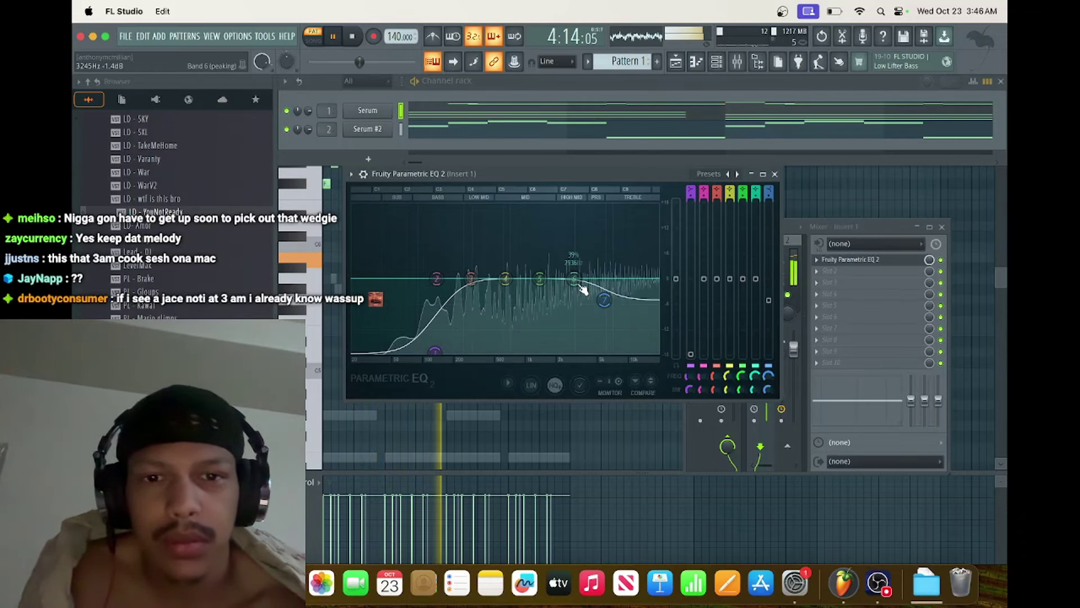
pyautogui.moveTo(574, 279); pyautogui.dragTo(572, 287)
# Add Fruity Parametric EQ 2 to the first effect slot of mixer insert 2.
pyautogui.click(790, 264)
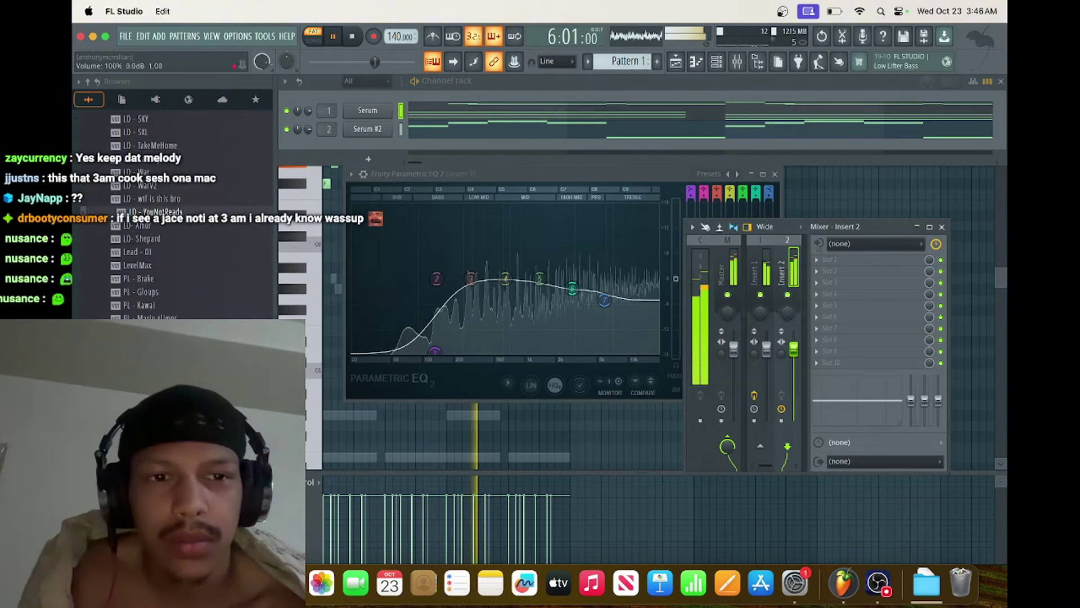
pyautogui.click(837, 275)
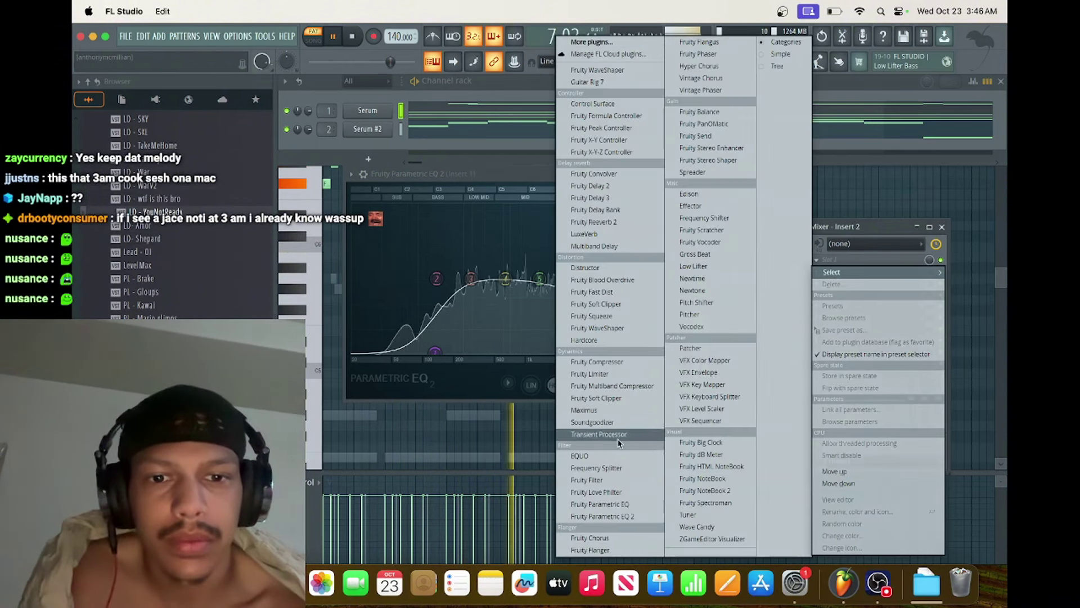
pyautogui.click(618, 516)
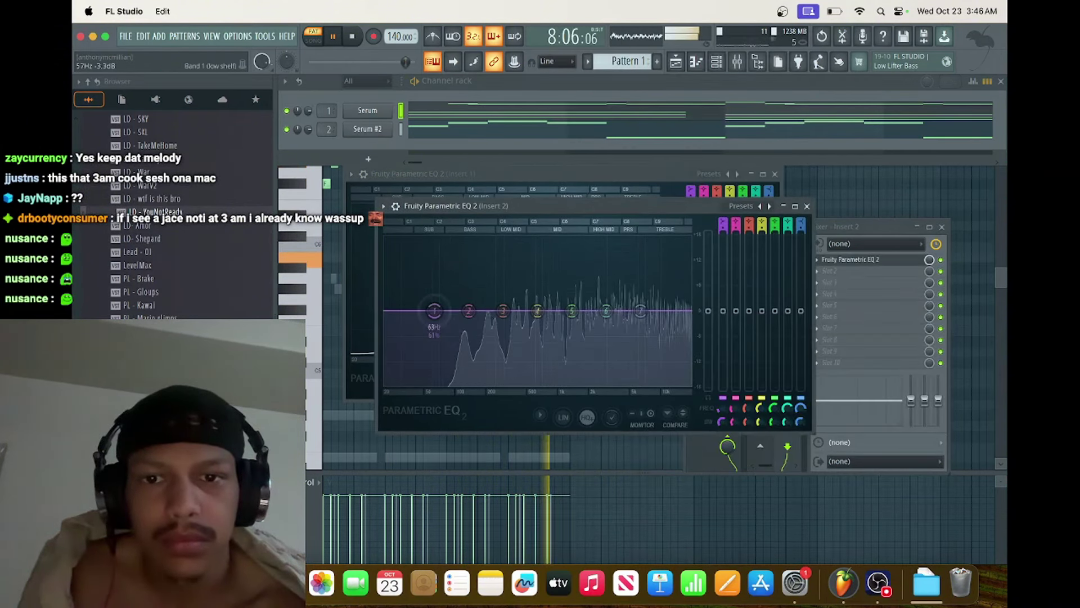
# Cut the lows of insert 2 with EQ band 1 and dip band 6 by about 3 dB near 2858 Hz.
pyautogui.moveTo(434, 311); pyautogui.dragTo(503, 381)
pyautogui.rightClick(600, 326)
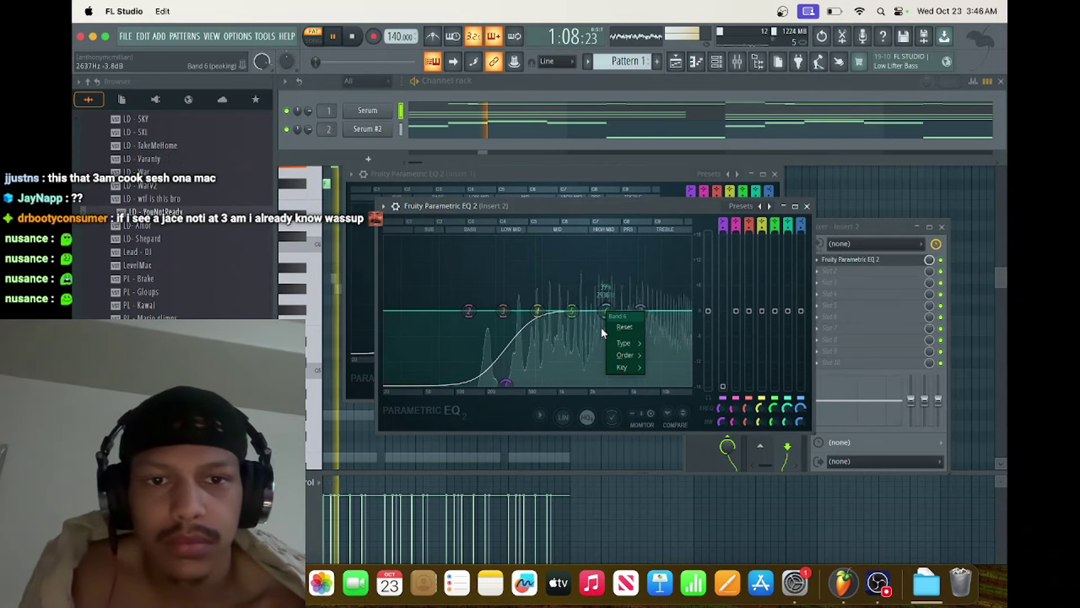
pyautogui.click(602, 327)
pyautogui.moveTo(602, 328); pyautogui.dragTo(605, 323)
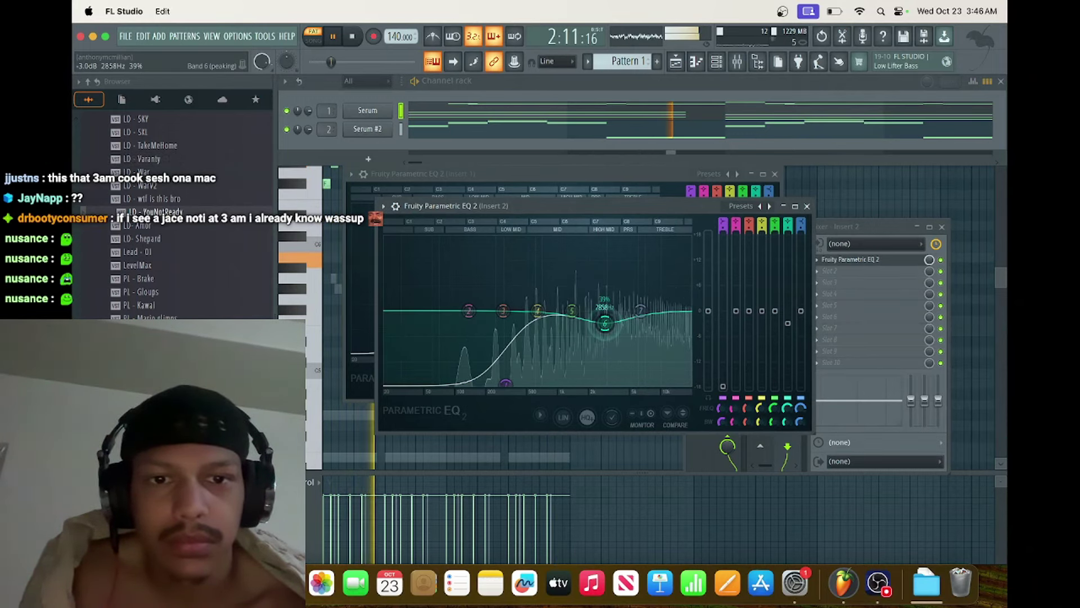
# Add Fruity Delay 2 to insert 2's second slot with ping pong feedback, a shorter delay time and about 65% mix level.
pyautogui.click(850, 259)
pyautogui.moveTo(838, 275)
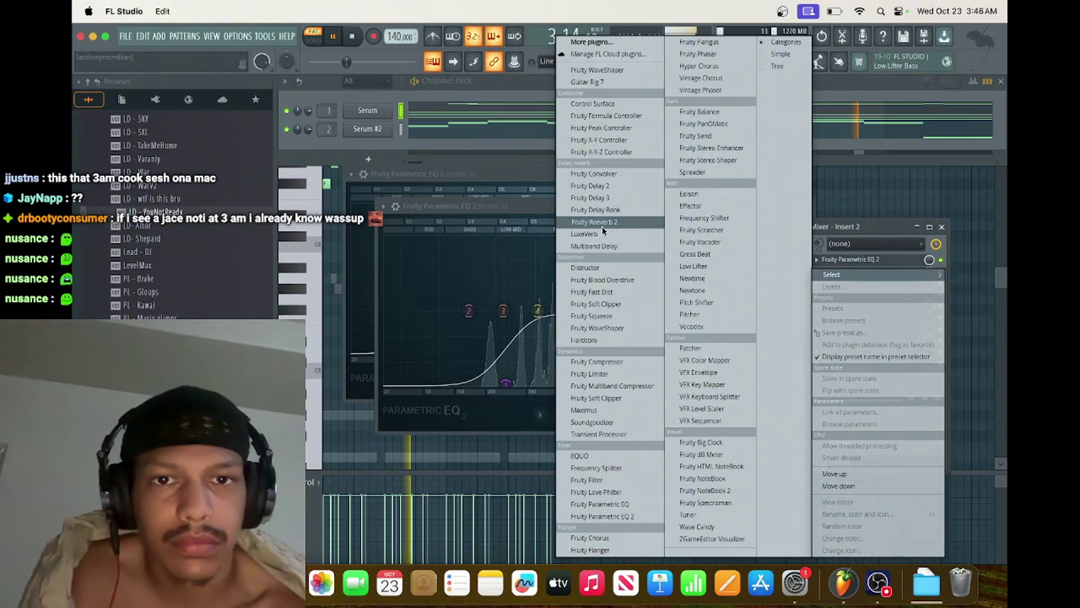
pyautogui.click(590, 185)
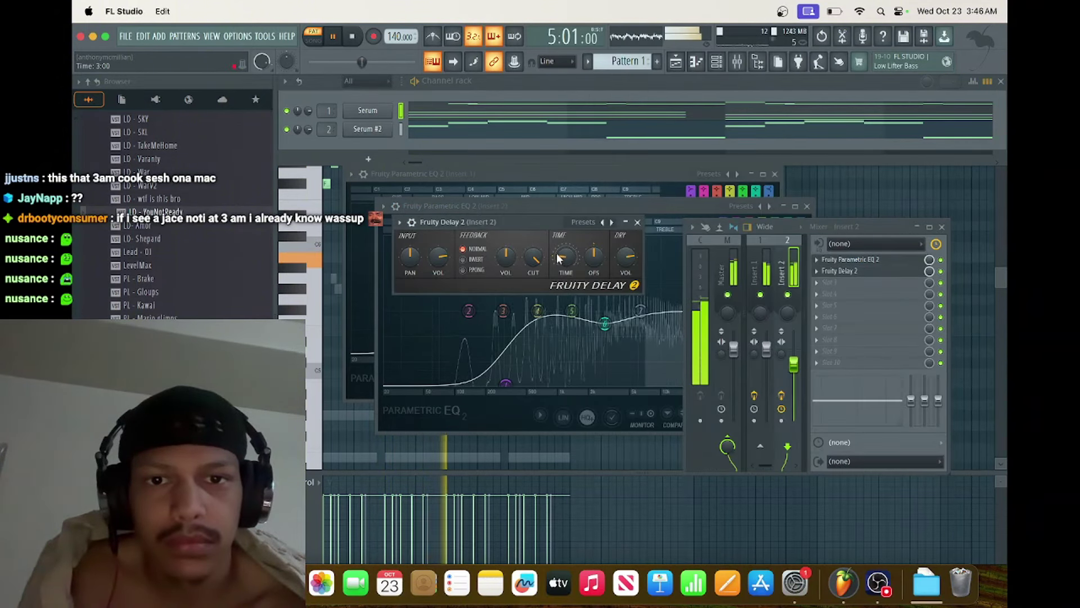
pyautogui.moveTo(559, 258); pyautogui.dragTo(559, 253)
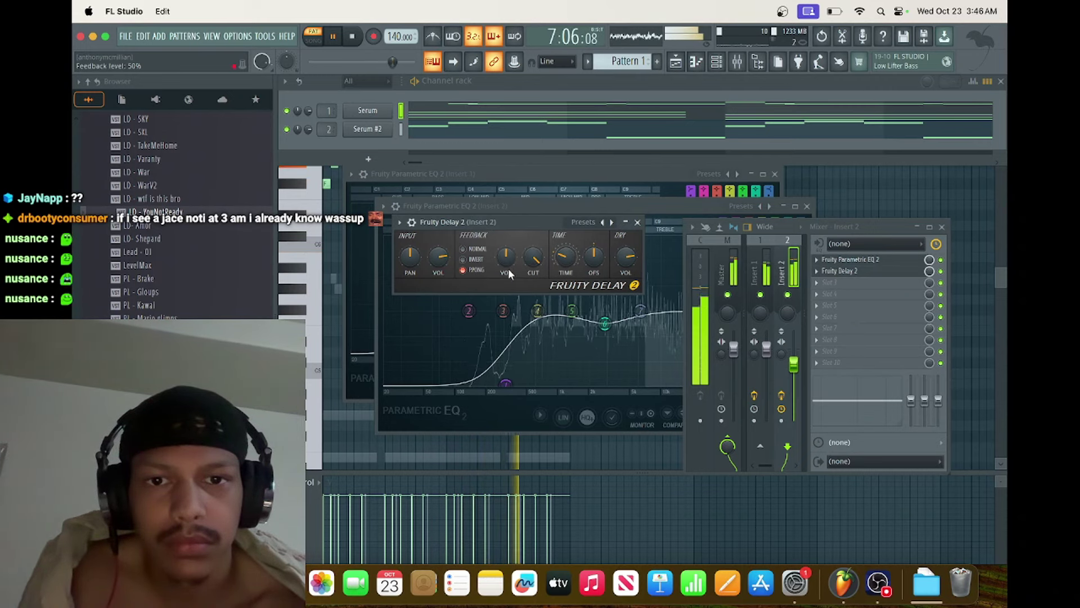
pyautogui.moveTo(930, 271); pyautogui.dragTo(929, 281)
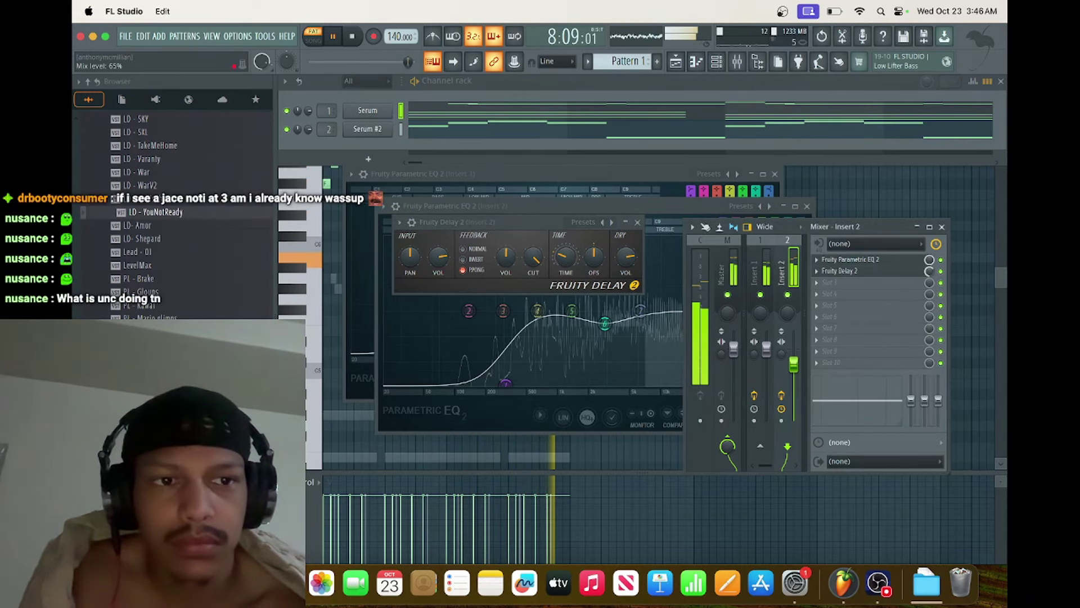
# Add Fruity Flangus to the third effect slot of mixer insert 2.
pyautogui.click(817, 270)
pyautogui.moveTo(827, 274)
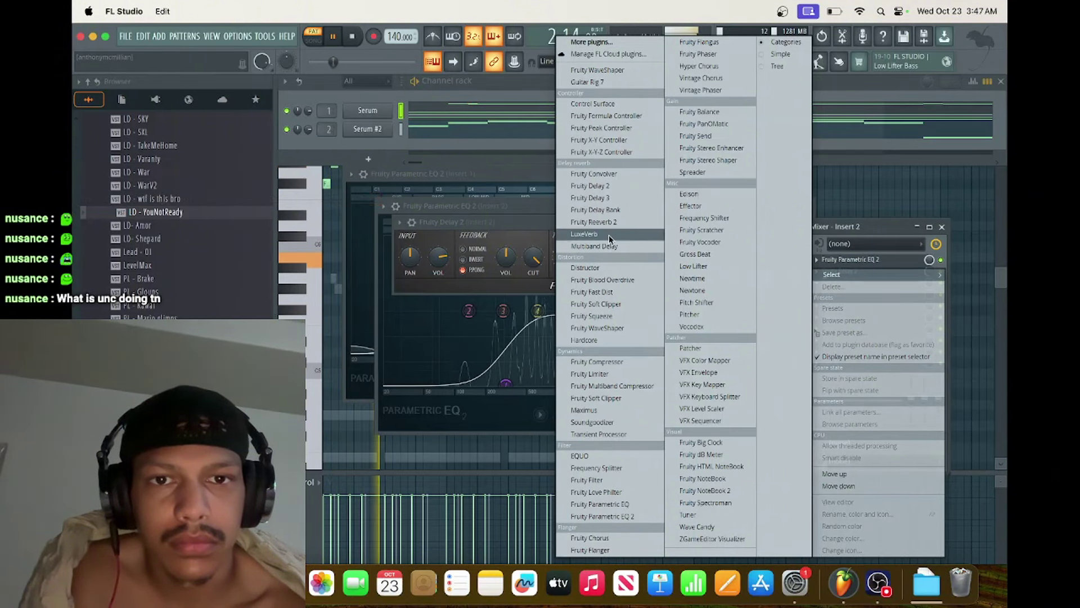
pyautogui.click(690, 43)
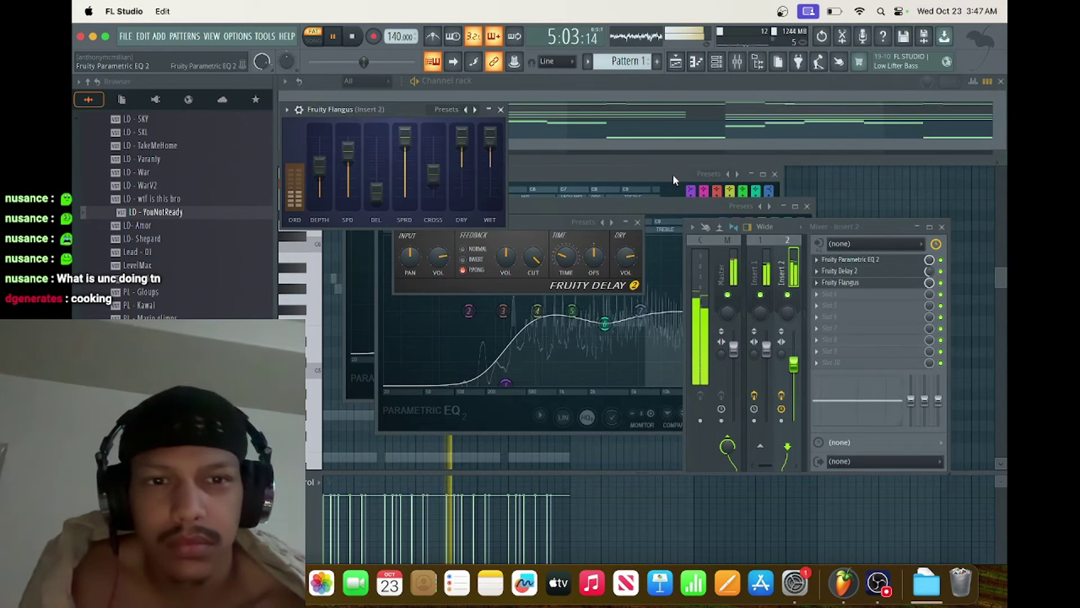
# Add a second Fruity Parametric EQ 2 to insert 2's fourth slot and cut the upper highs with a narrowed band 6.
pyautogui.click(840, 305)
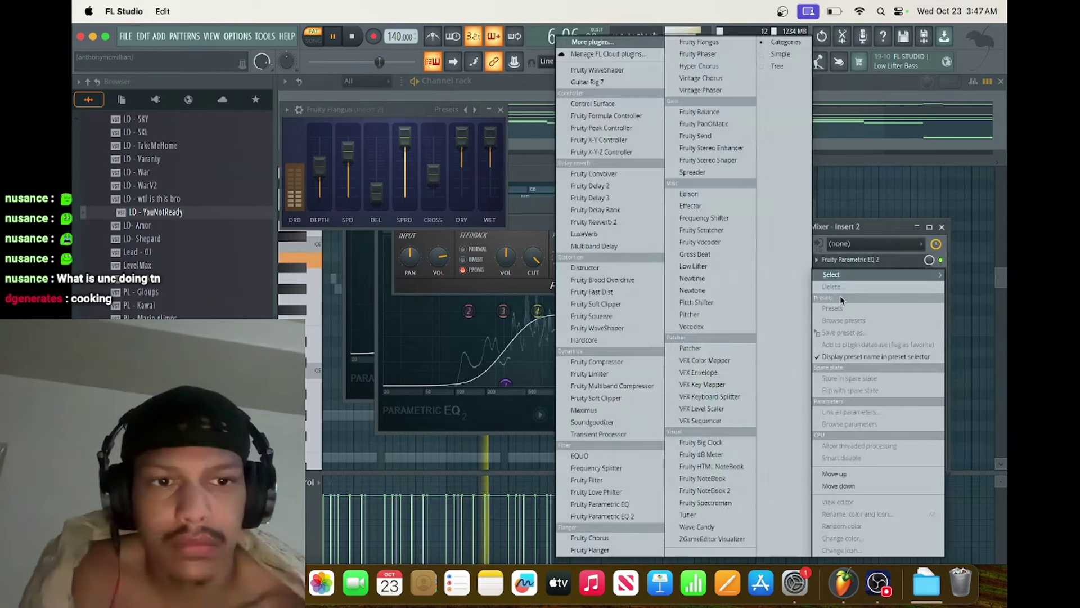
pyautogui.click(613, 518)
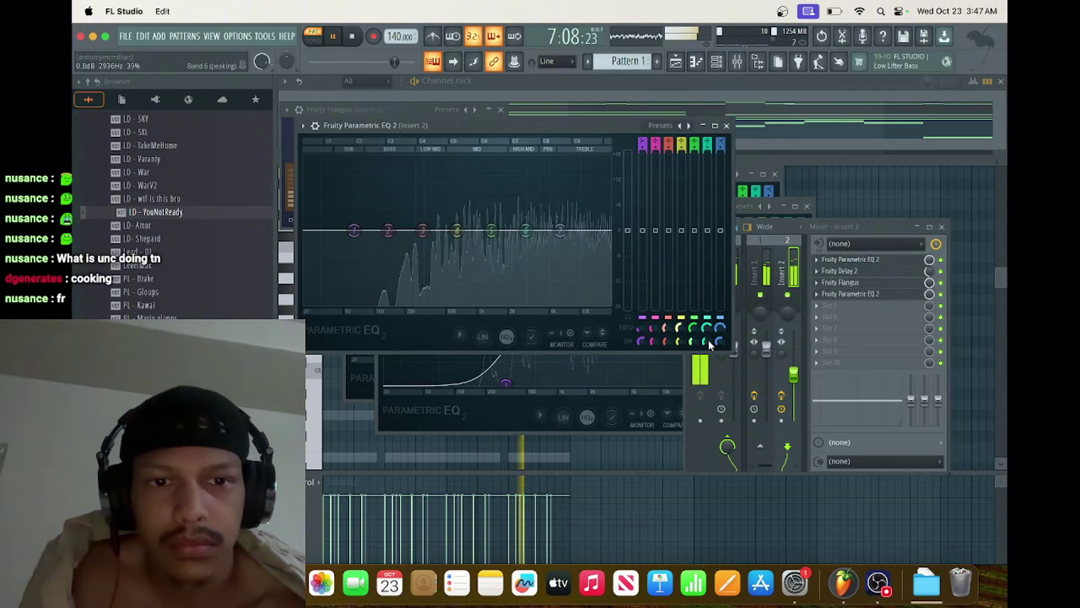
pyautogui.moveTo(708, 339); pyautogui.dragTo(708, 366)
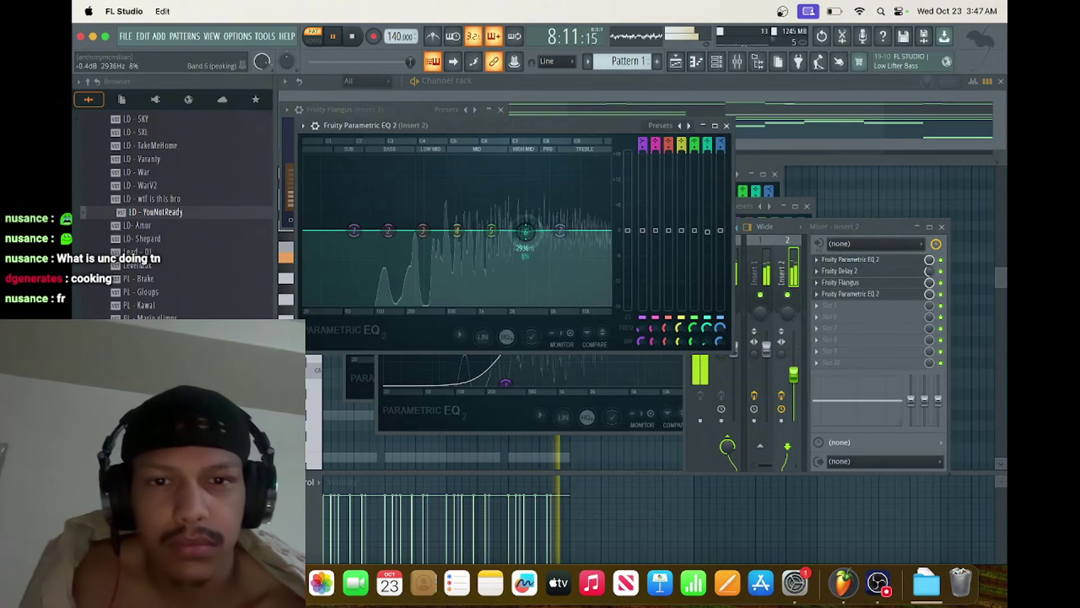
pyautogui.moveTo(525, 232); pyautogui.dragTo(554, 273)
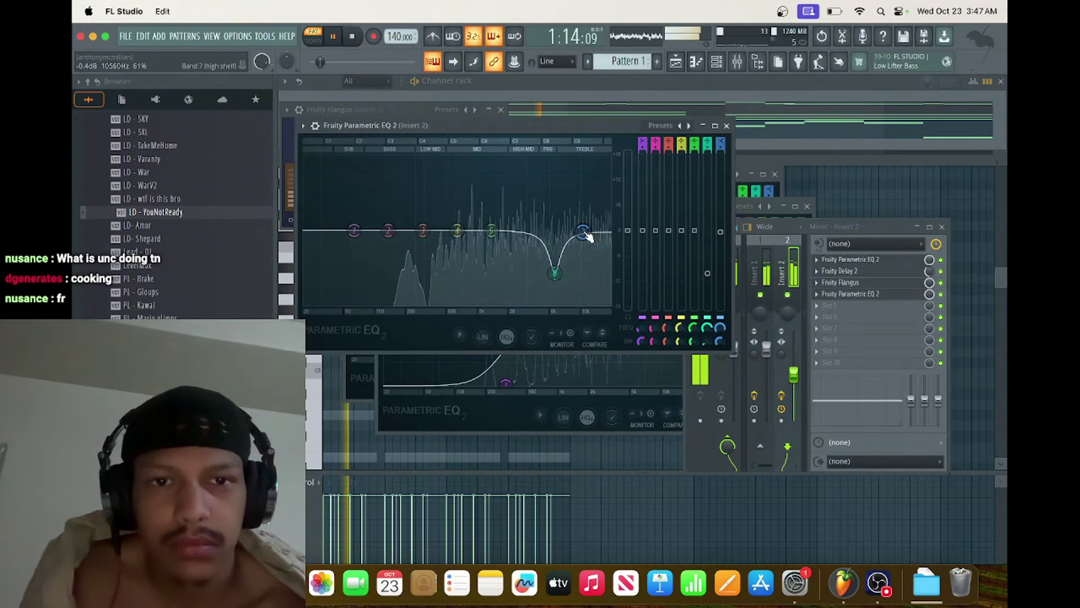
pyautogui.click(727, 125)
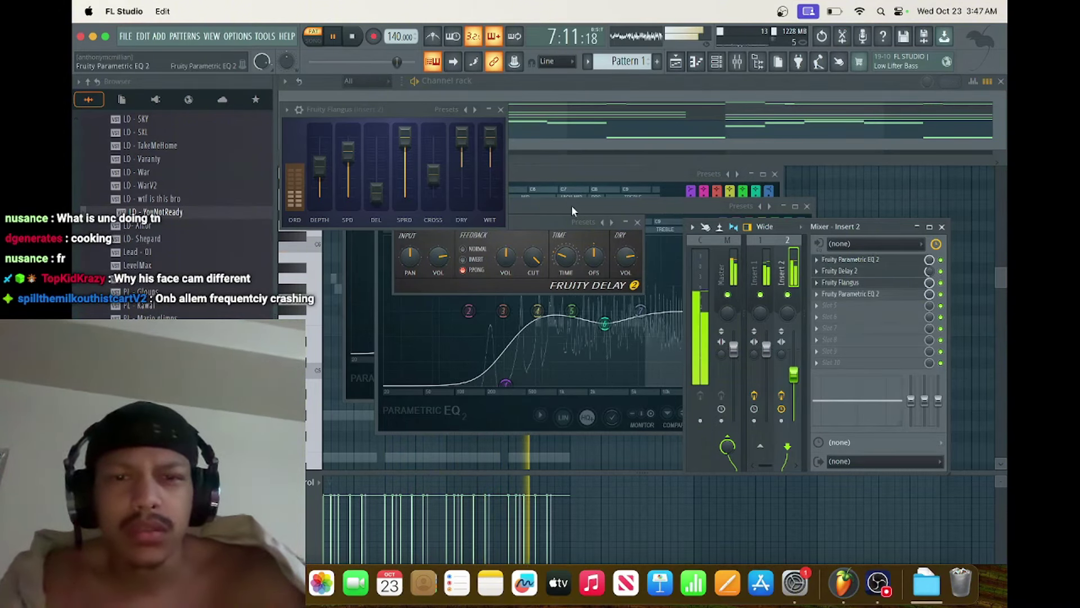
# Open the 808s folder of the Monarch drum kit in the sample browser.
pyautogui.click(584, 147)
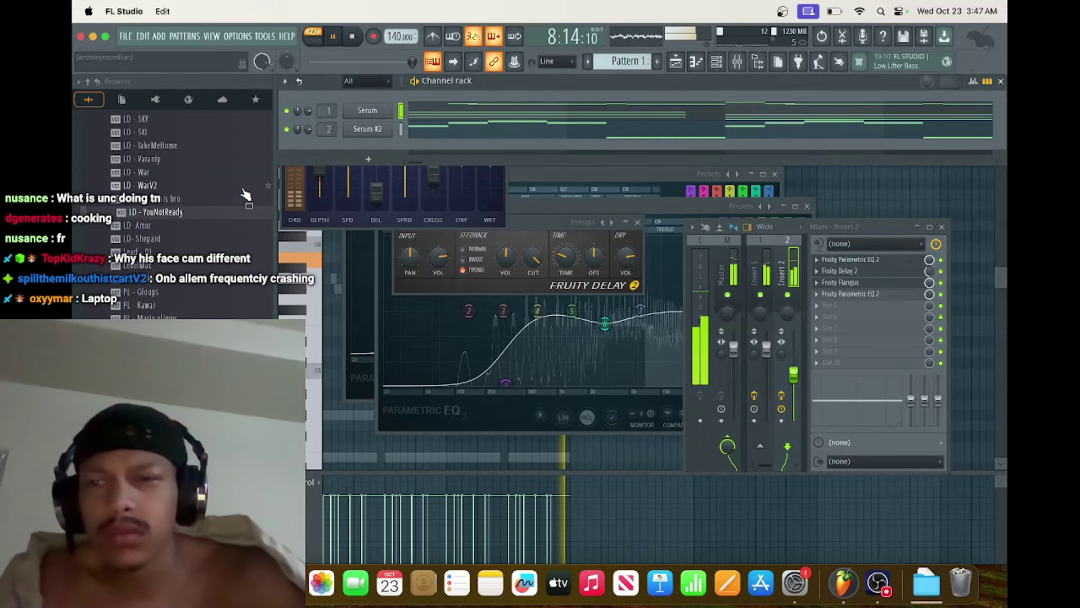
pyautogui.scroll(15, 246, 194)
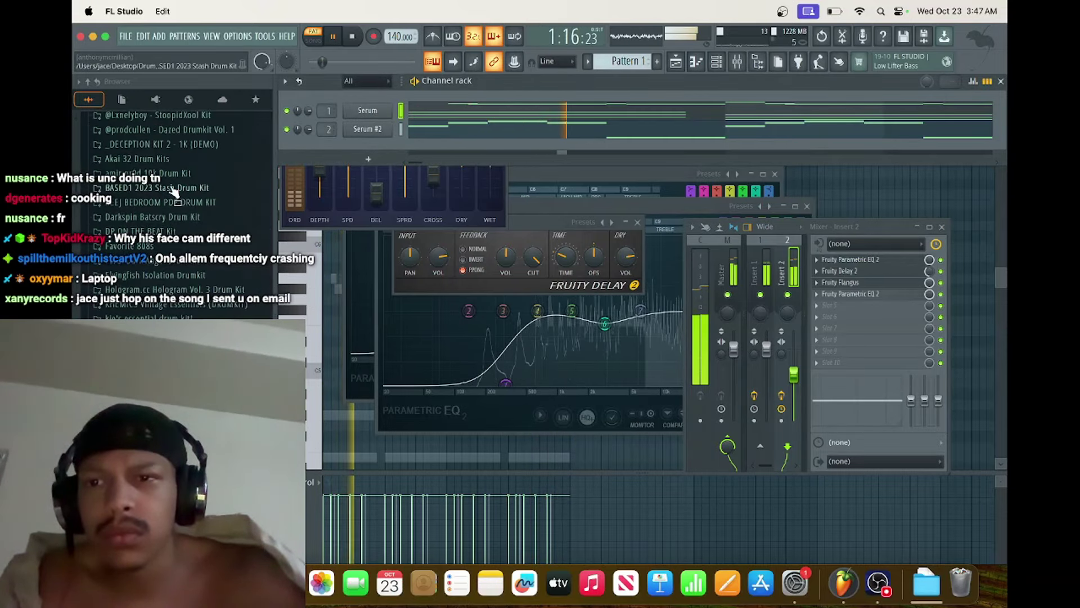
pyautogui.scroll(15, 173, 189)
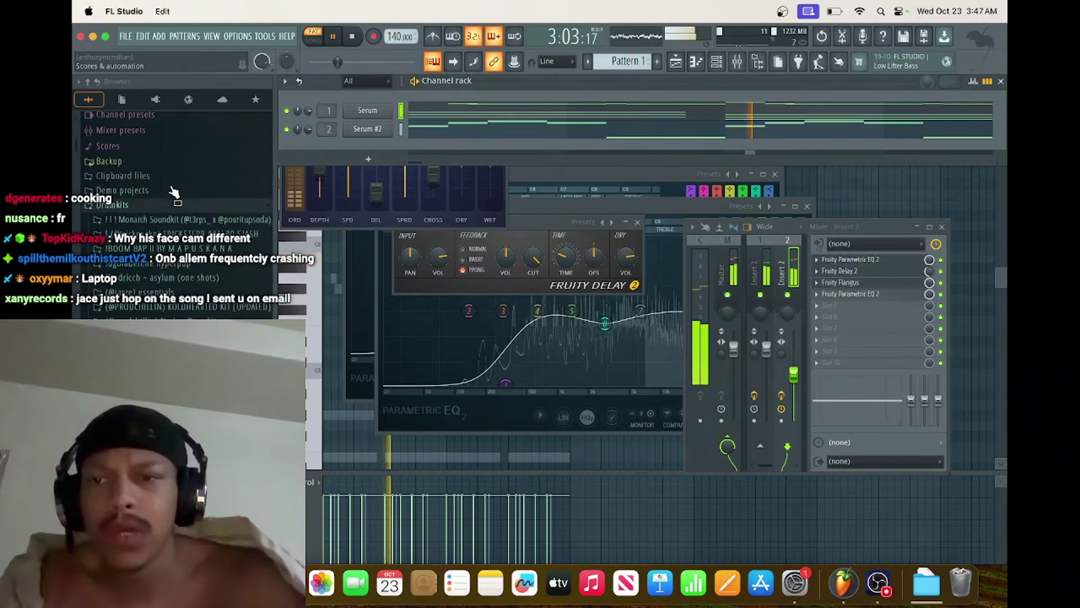
pyautogui.scroll(-2, 174, 191)
pyautogui.click(165, 186)
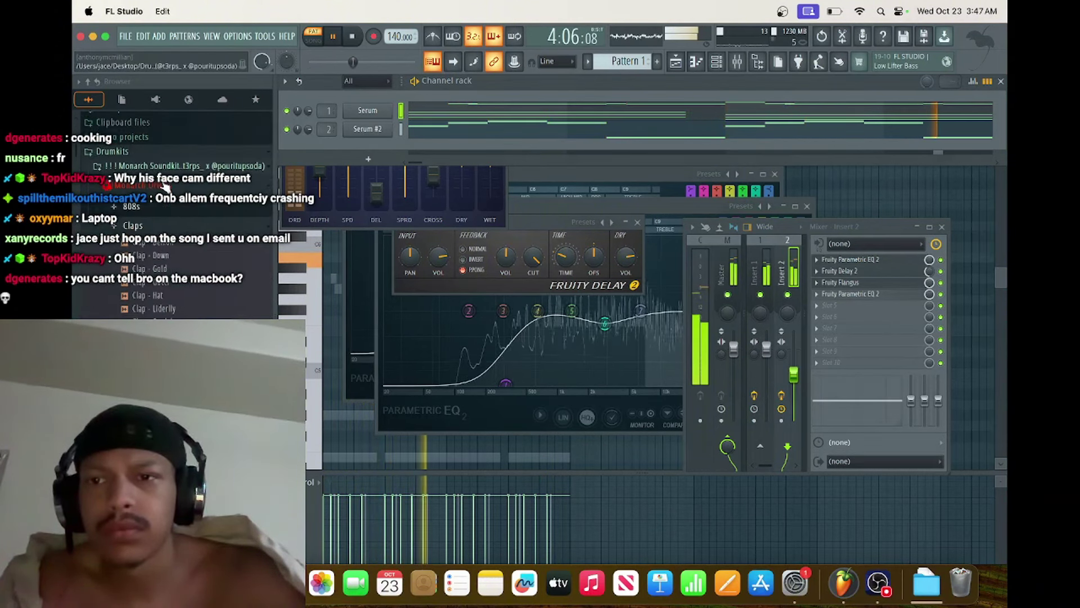
pyautogui.click(163, 206)
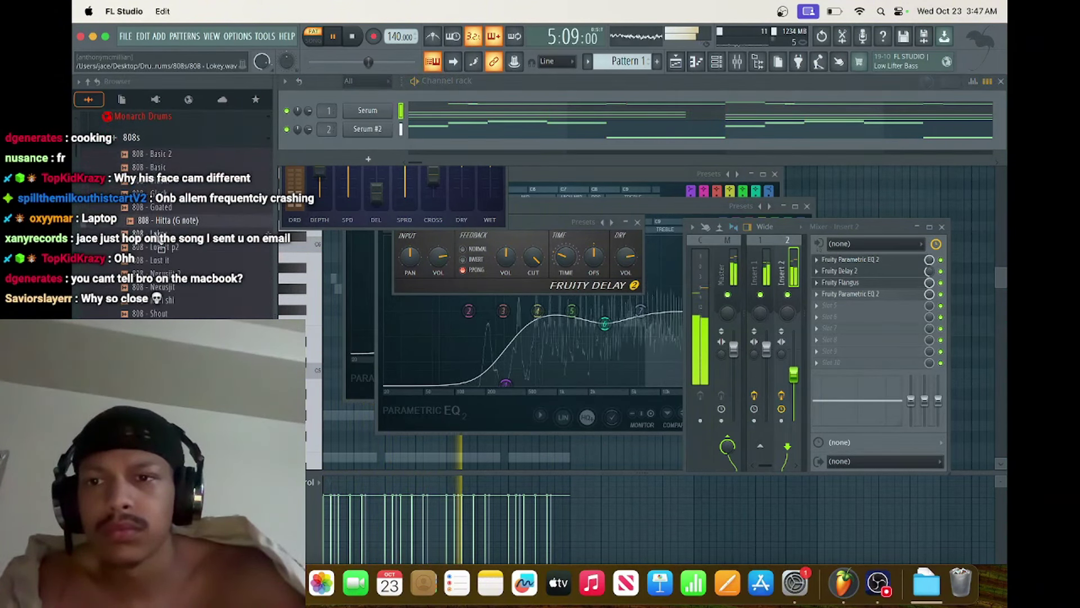
# Add the 808 - Nexusjit 2 sample as a new channel and route it to mixer insert 3.
pyautogui.click(161, 261)
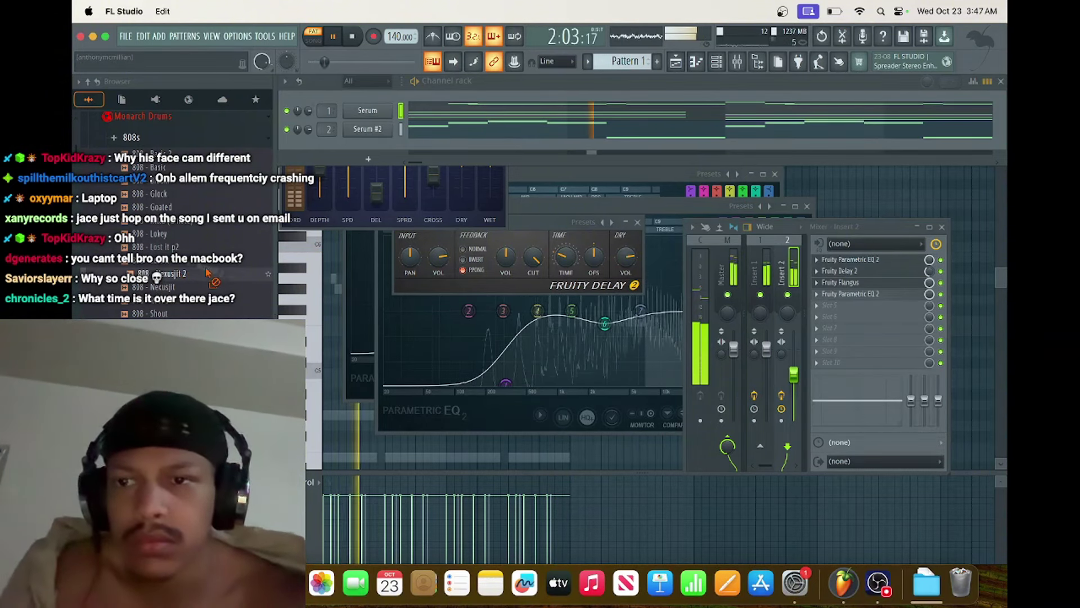
pyautogui.moveTo(329, 207); pyautogui.dragTo(351, 140)
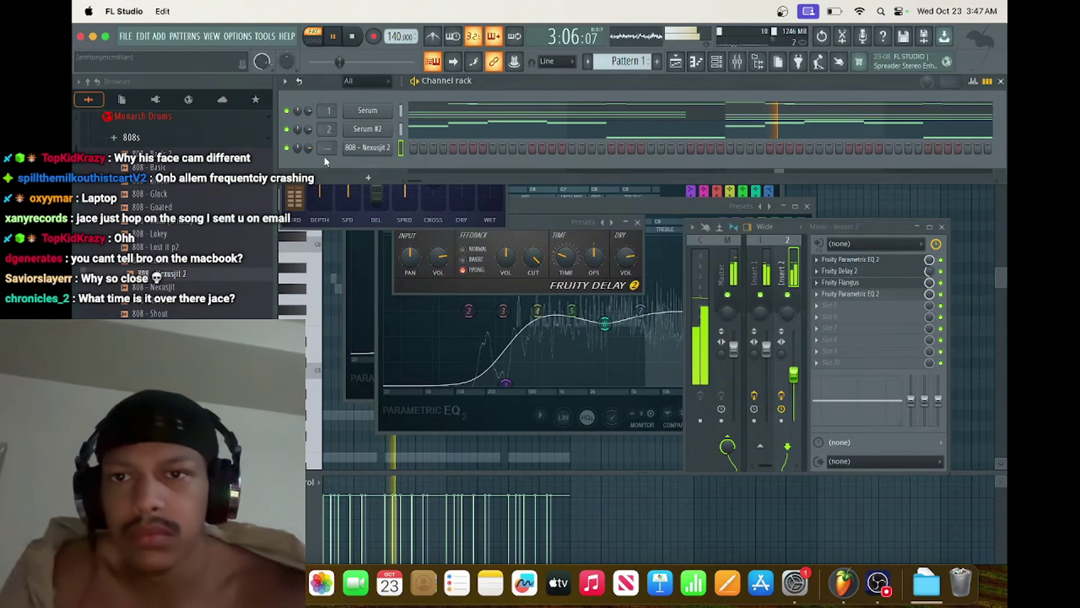
pyautogui.hotkey('ctrl', 'l')
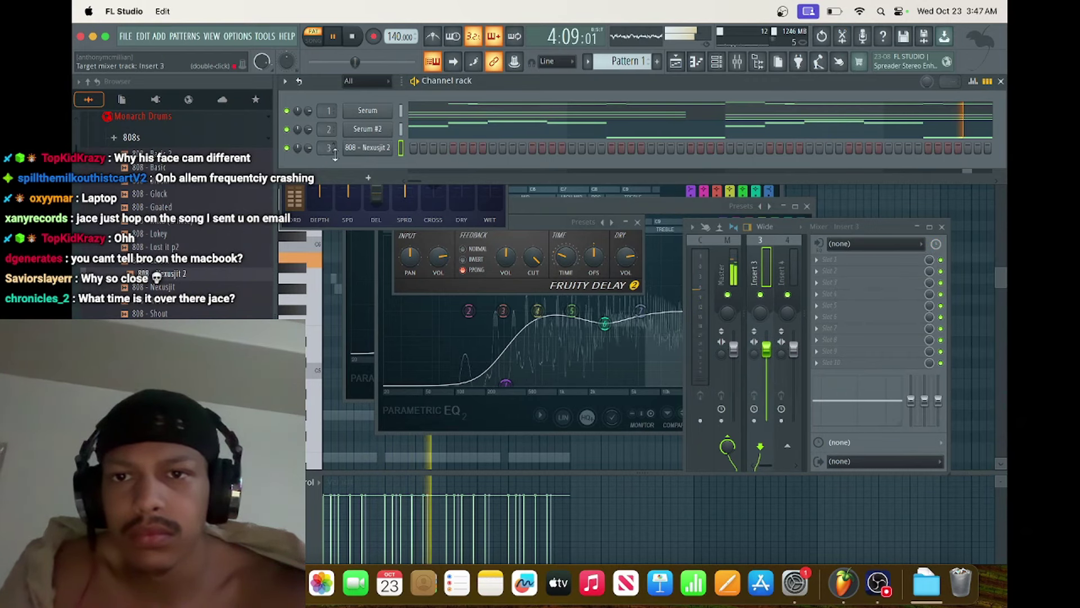
# Open the piano roll for the 808 - Nexusjit 2 channel at bar 1 around octaves 4 and 5.
pyautogui.rightClick(363, 151)
pyautogui.click(430, 147)
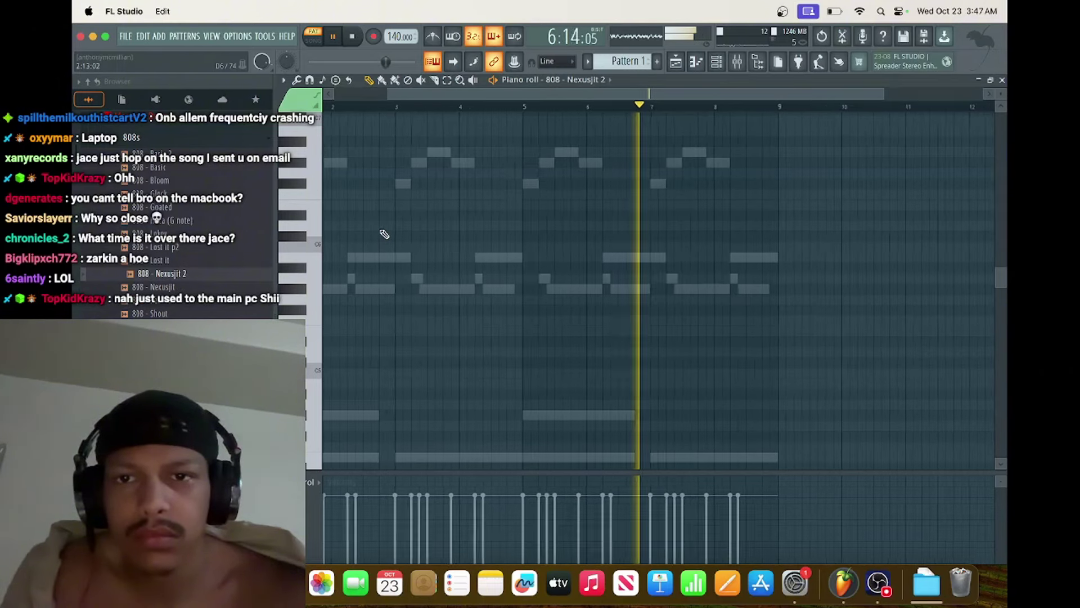
pyautogui.keyDown('ctrl'); pyautogui.scroll(5, 425, 161); pyautogui.keyUp('ctrl')
pyautogui.moveTo(437, 94); pyautogui.dragTo(338, 107)
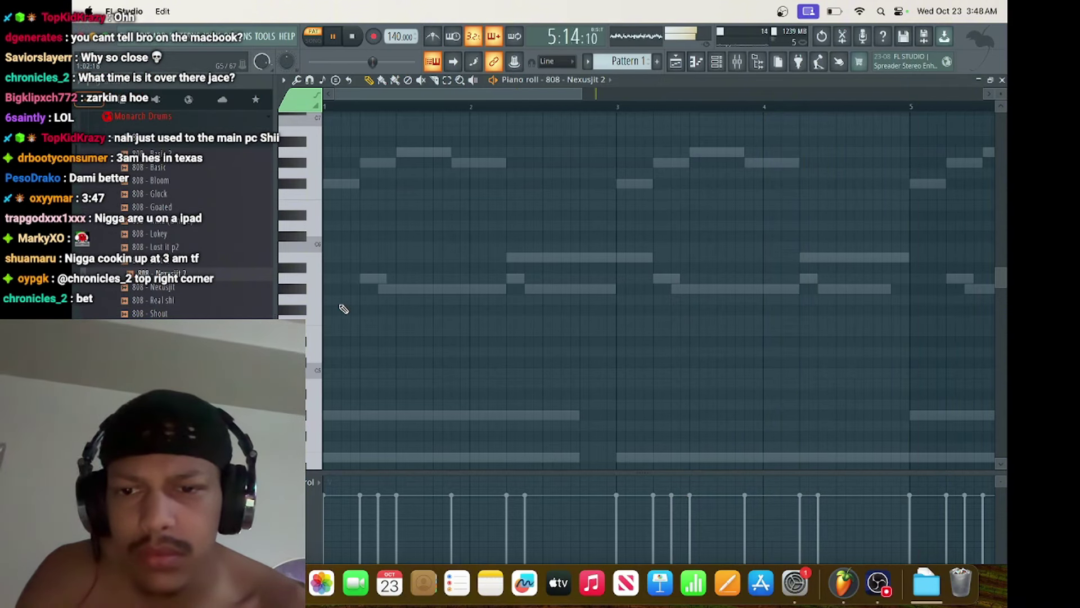
pyautogui.scroll(-4, 344, 276)
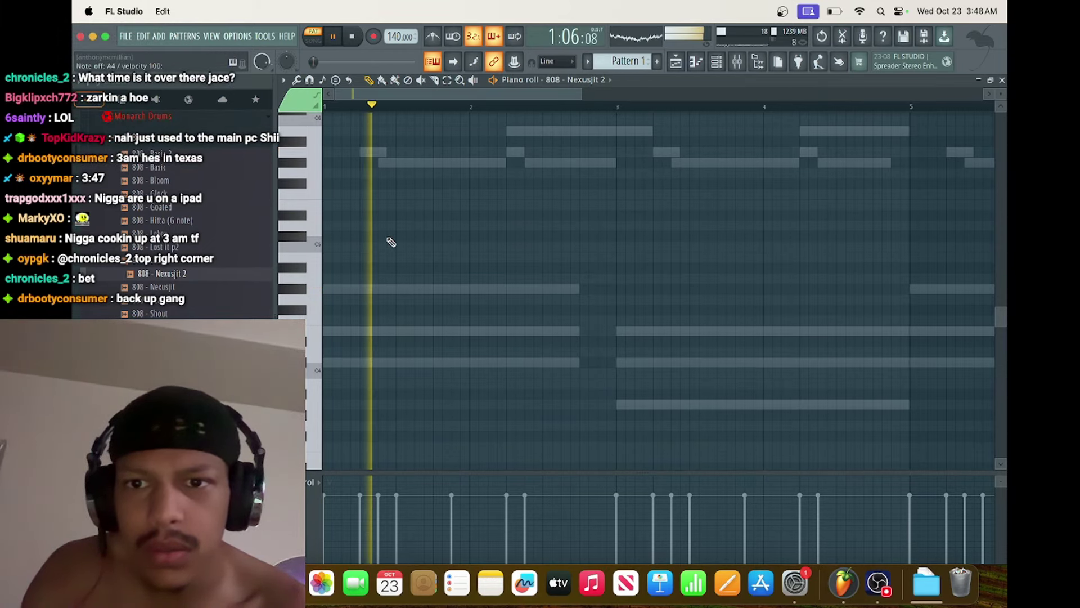
# Enable the 808's volume envelope with full hold and minimum attack, decay, sustain and release, and close its settings.
pyautogui.click(714, 62)
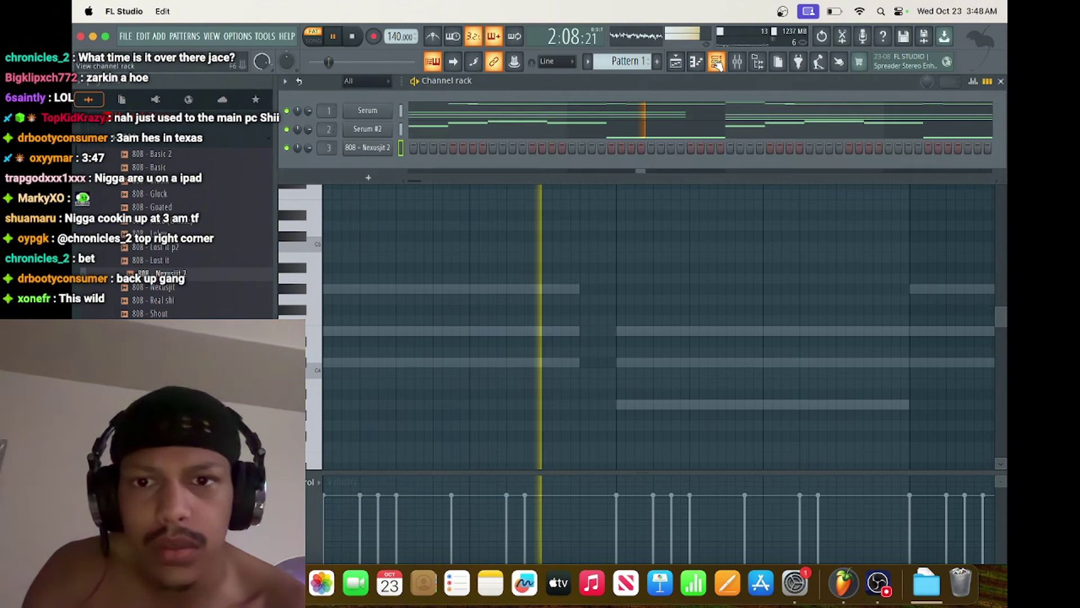
pyautogui.click(371, 149)
pyautogui.click(385, 197)
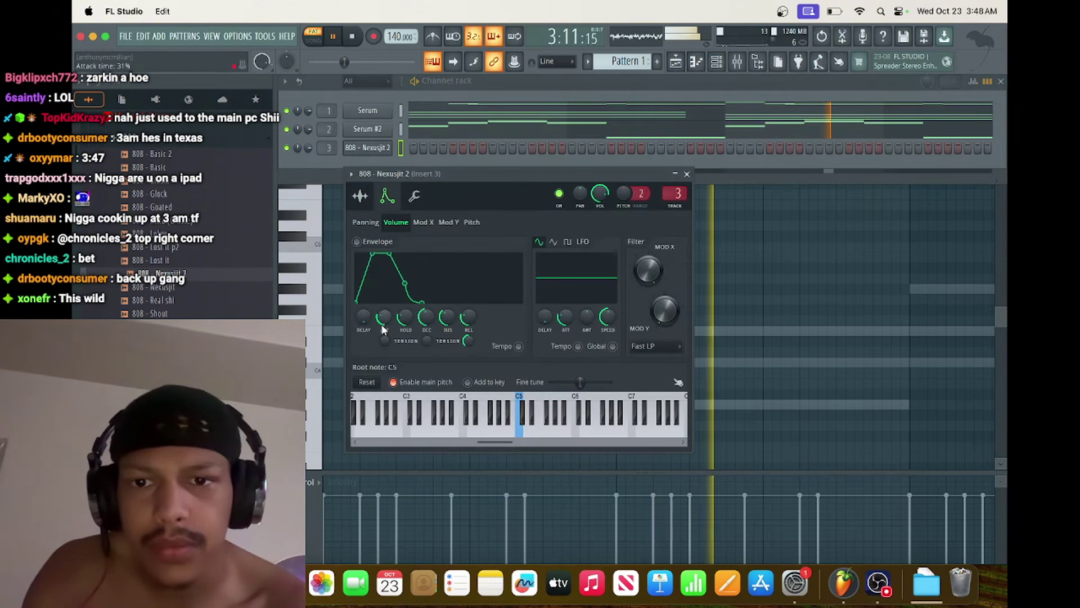
pyautogui.moveTo(382, 329); pyautogui.dragTo(426, 325)
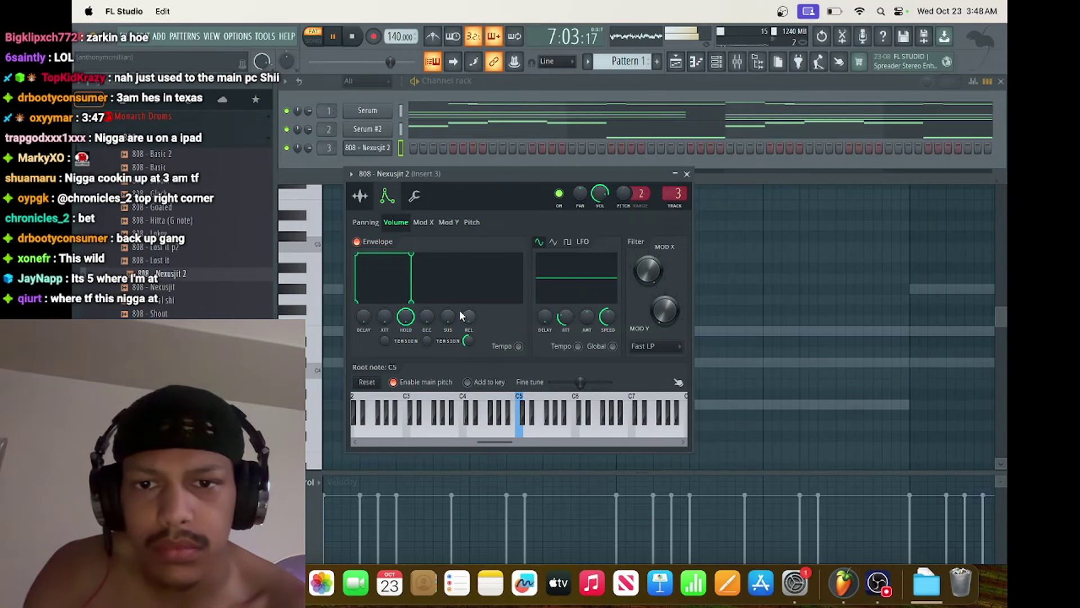
pyautogui.click(686, 175)
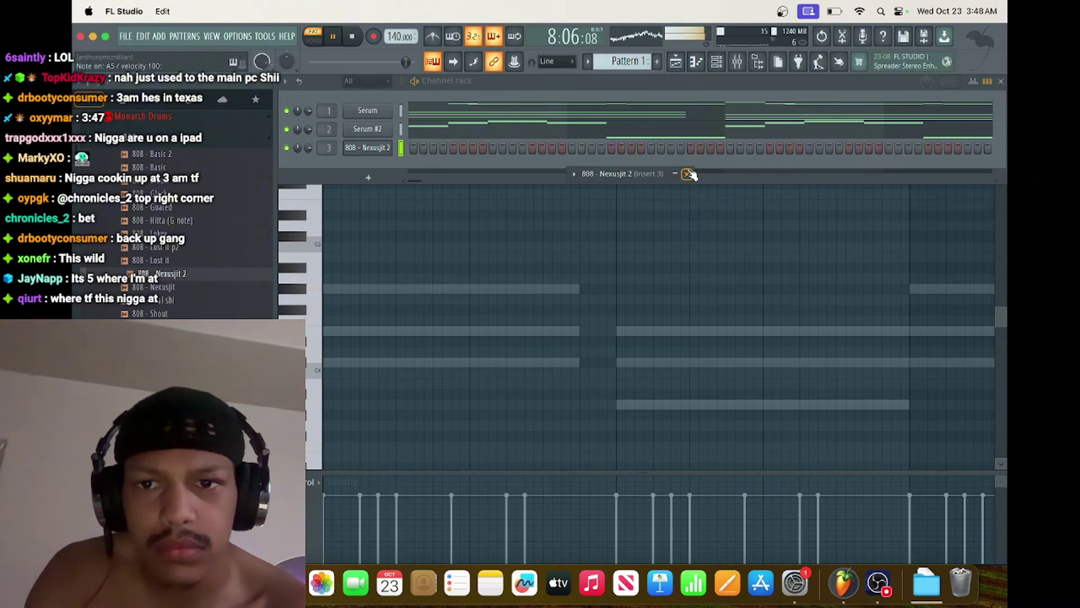
pyautogui.click(689, 174)
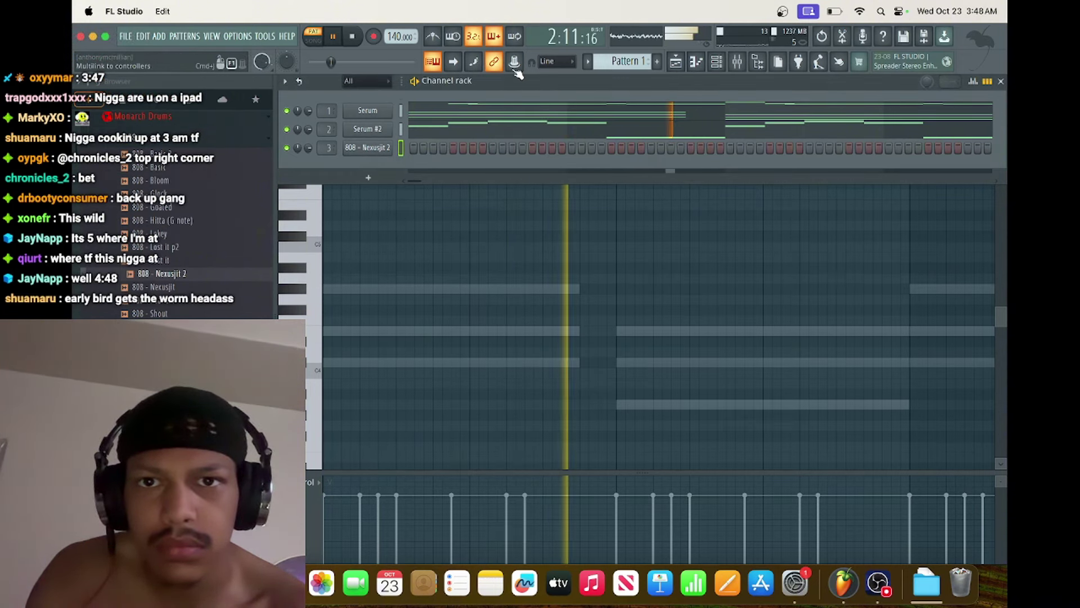
# Record an 808 bassline of A4, C#5 and A5 notes under the melody in the 808's piano roll.
pyautogui.click(698, 63)
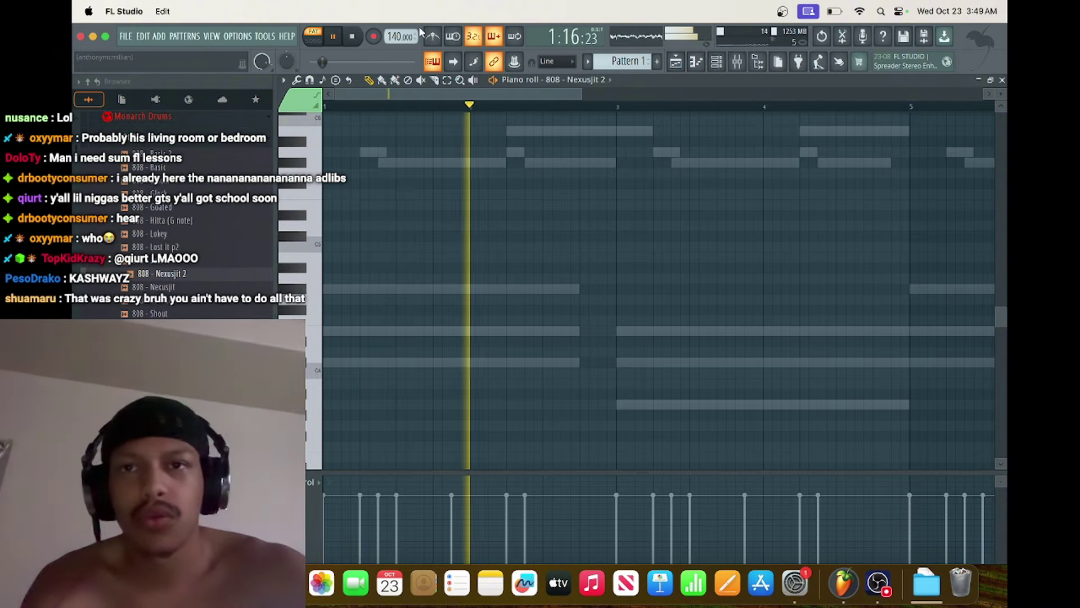
pyautogui.click(333, 37)
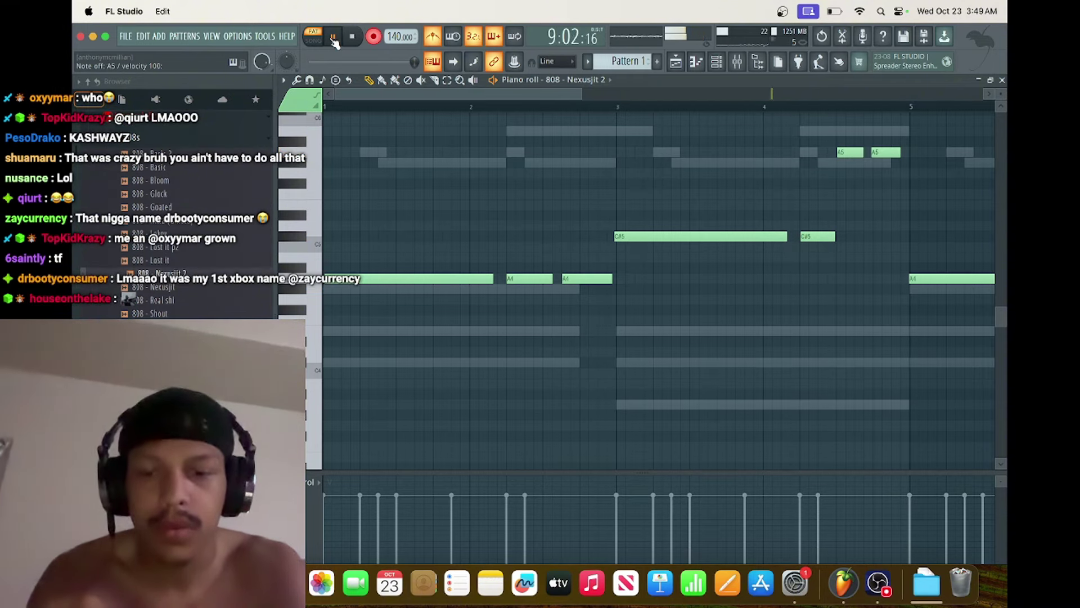
# Apply Quick legato to the recorded 808 notes, raise their velocities to maximum, and play the bassline back.
pyautogui.press('space')
pyautogui.scroll(-4, 573, 146)
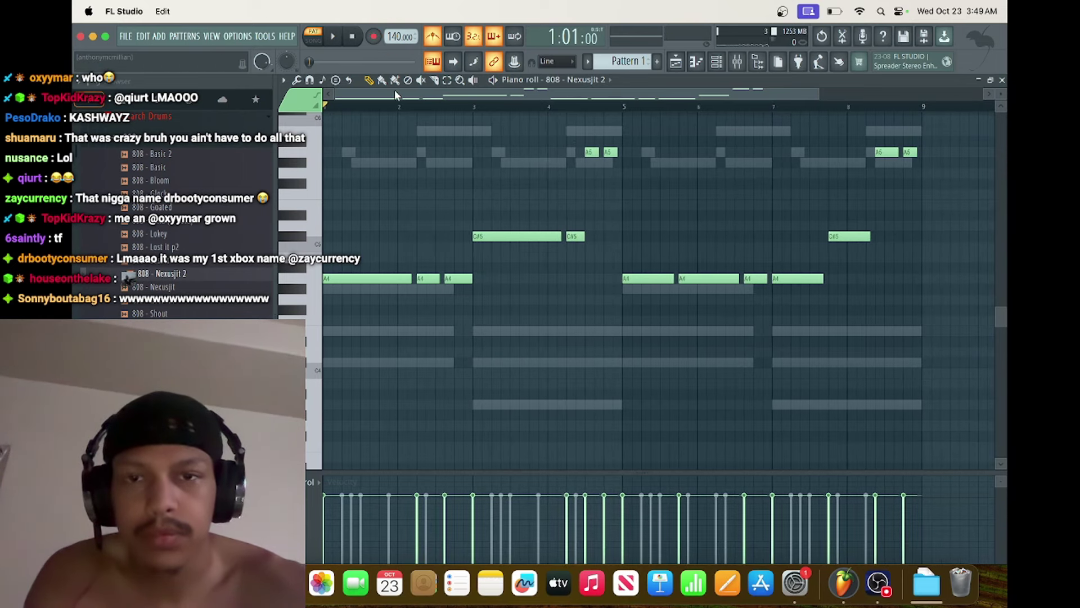
pyautogui.press('super+l')
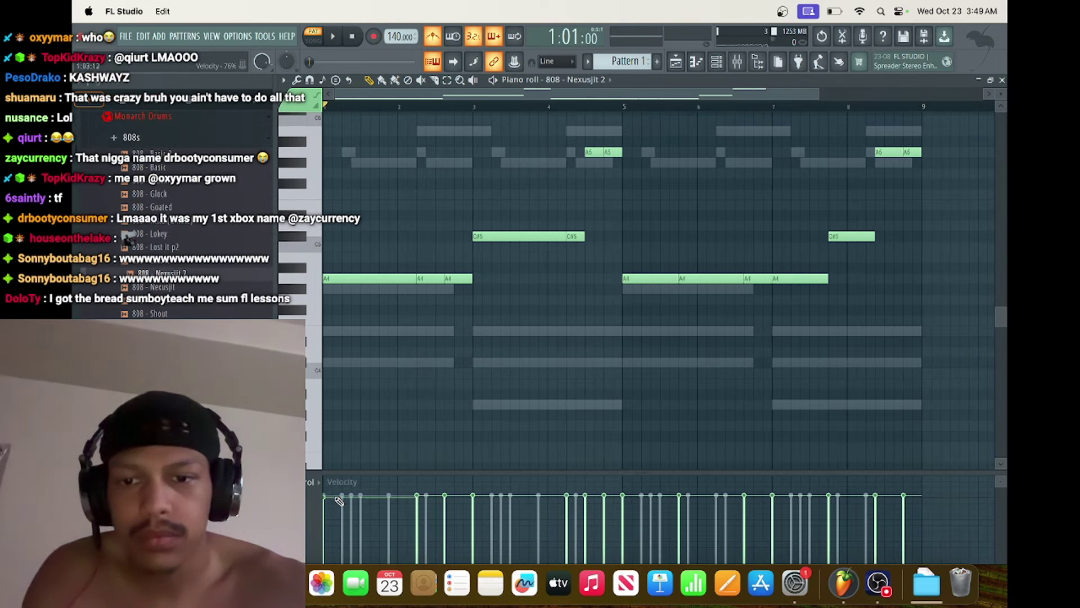
pyautogui.hscroll(2, 767, 331)
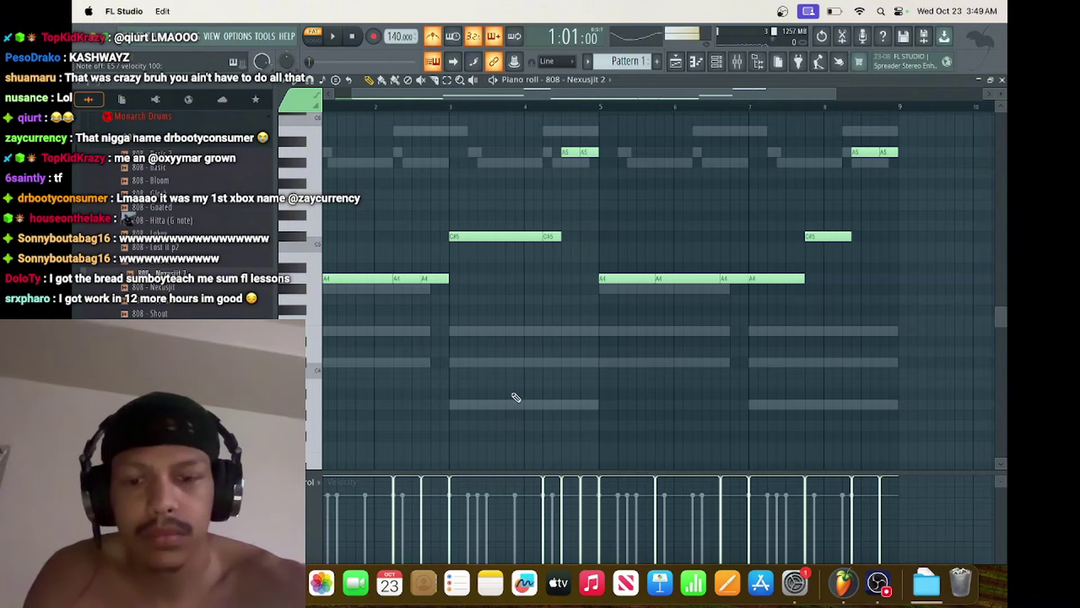
pyautogui.press('space')
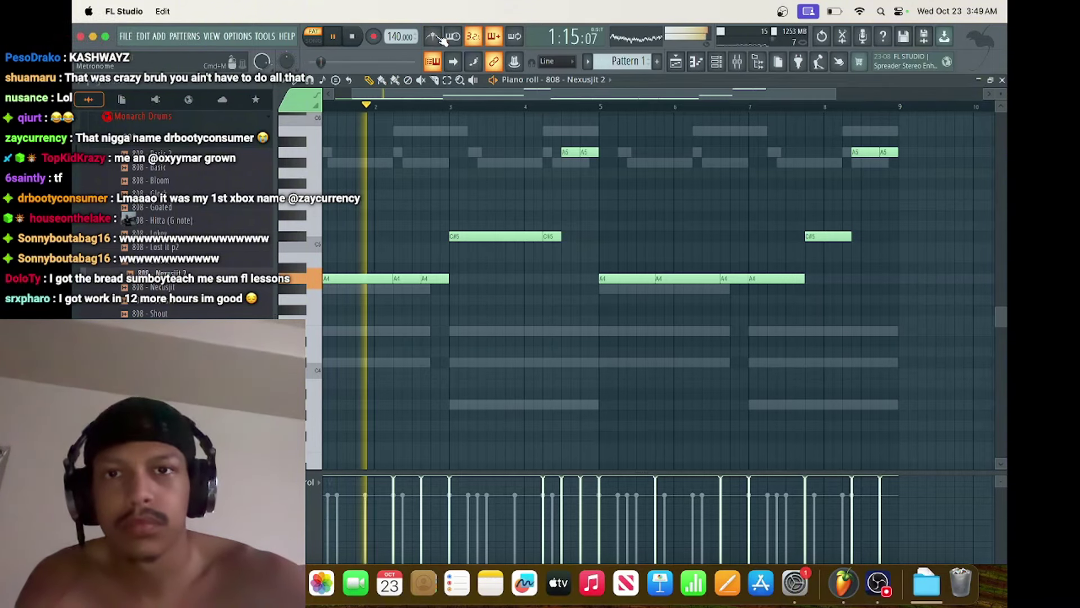
# Add the Clap - Twin sample as a new channel routed to mixer insert 4 and open its piano roll.
pyautogui.click(718, 67)
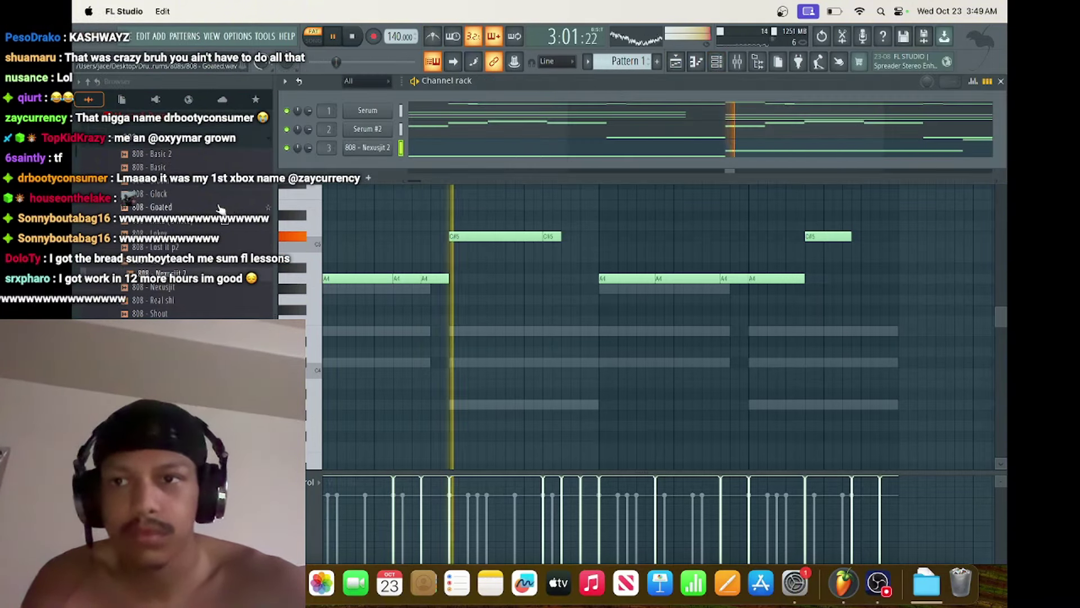
pyautogui.scroll(-5, 173, 139)
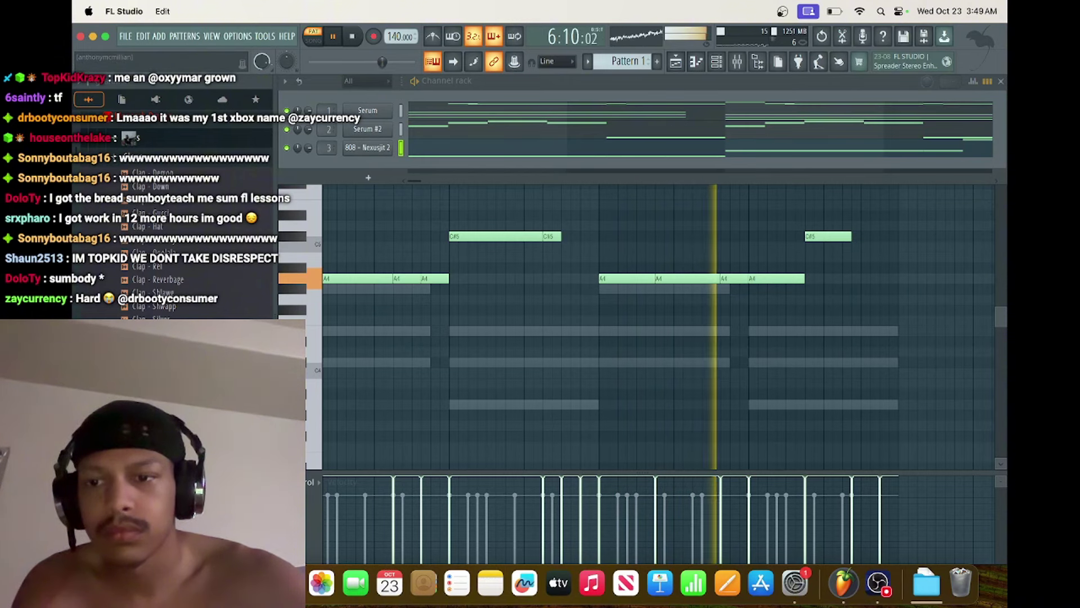
pyautogui.moveTo(146, 345); pyautogui.dragTo(349, 160)
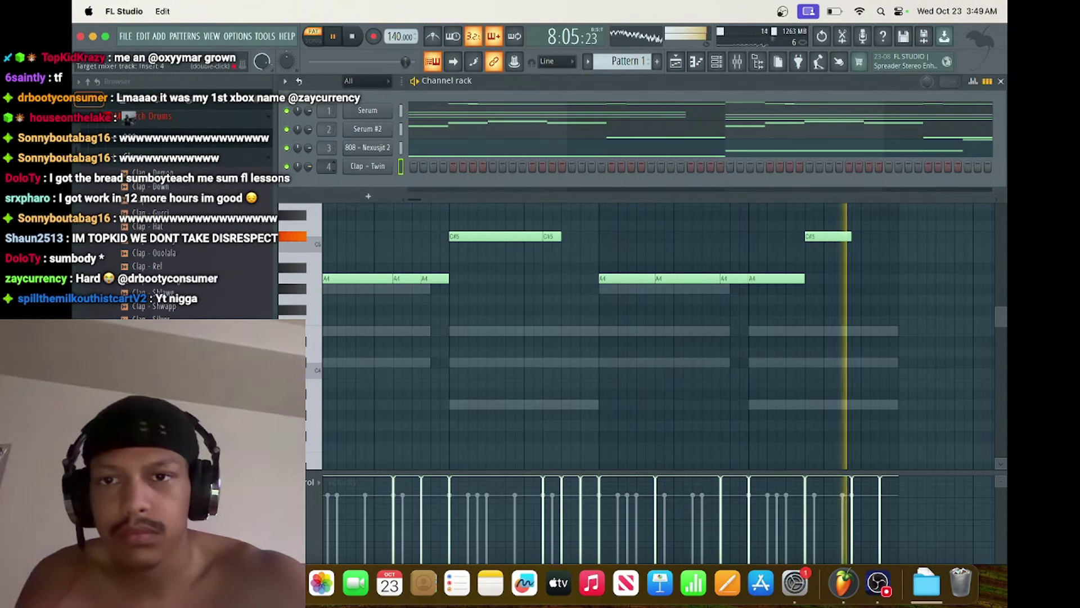
pyautogui.rightClick(363, 163)
pyautogui.click(397, 163)
pyautogui.press('space')
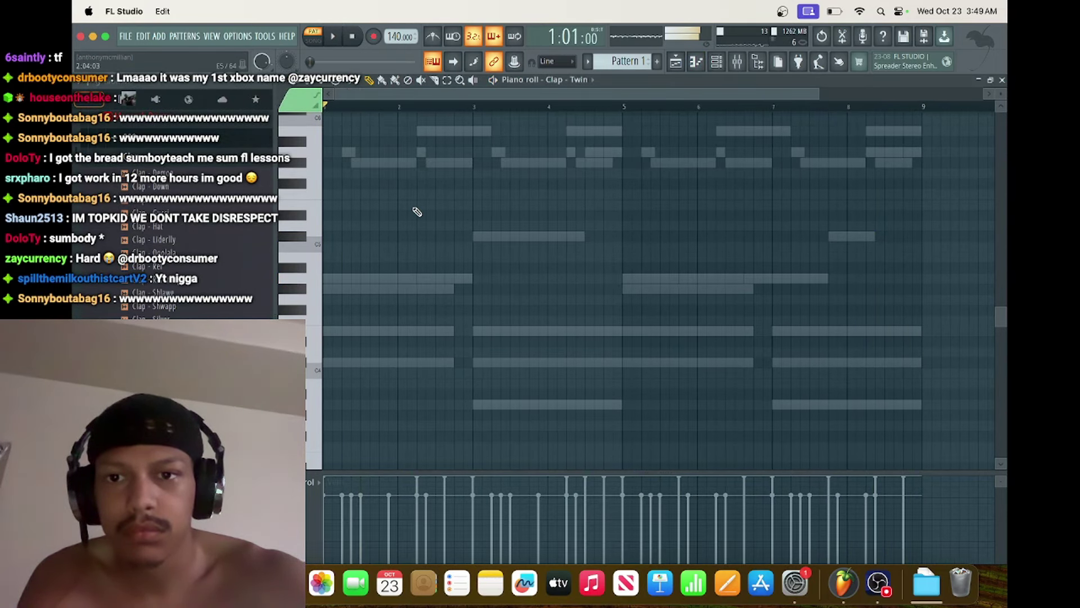
# Place a one-beat C5 clap note on the third beat of each of the eight bars, raise the velocity slightly, and play the pattern.
pyautogui.click(361, 246)
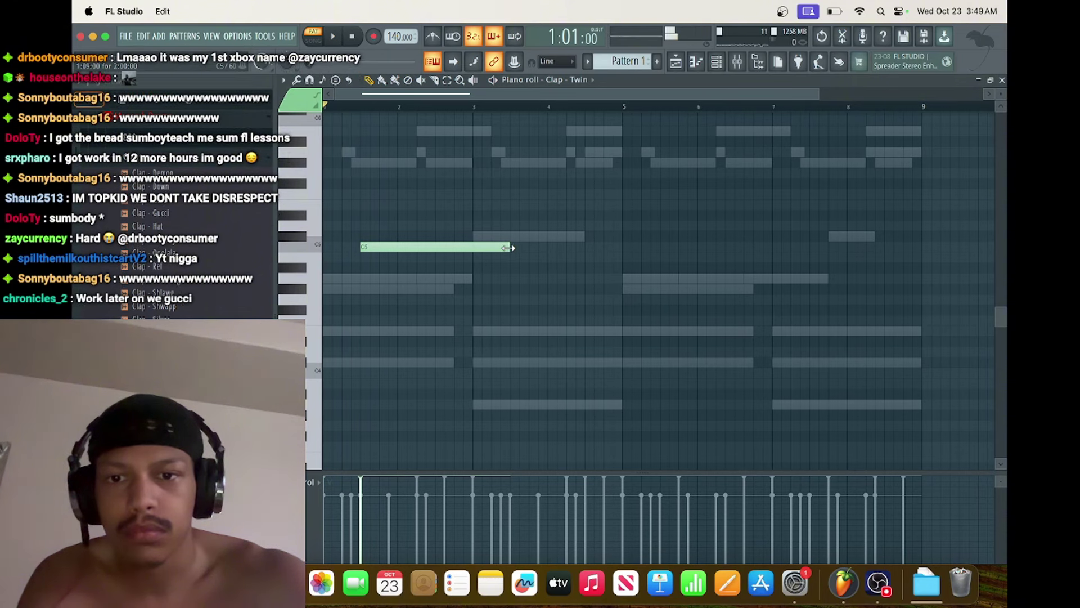
pyautogui.moveTo(504, 248); pyautogui.dragTo(415, 254)
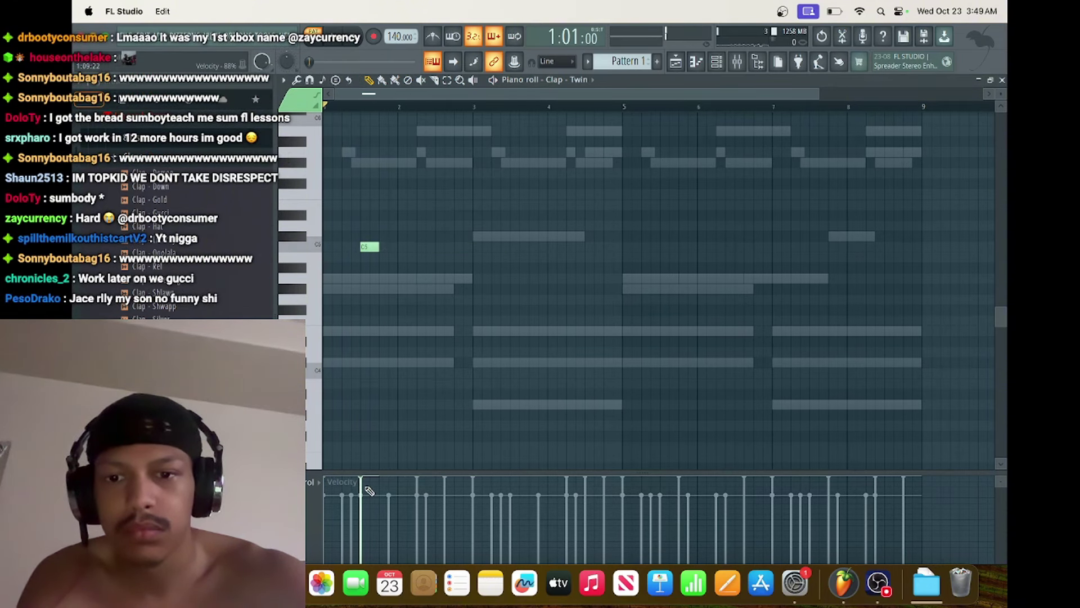
pyautogui.click(434, 247)
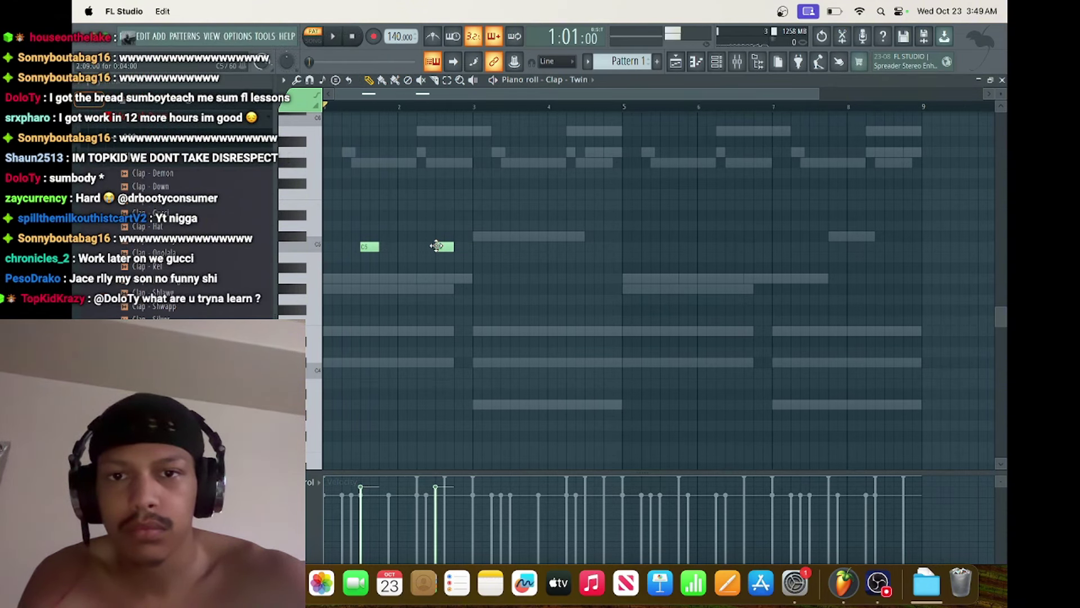
pyautogui.click(811, 247)
pyautogui.click(887, 247)
pyautogui.press('space')
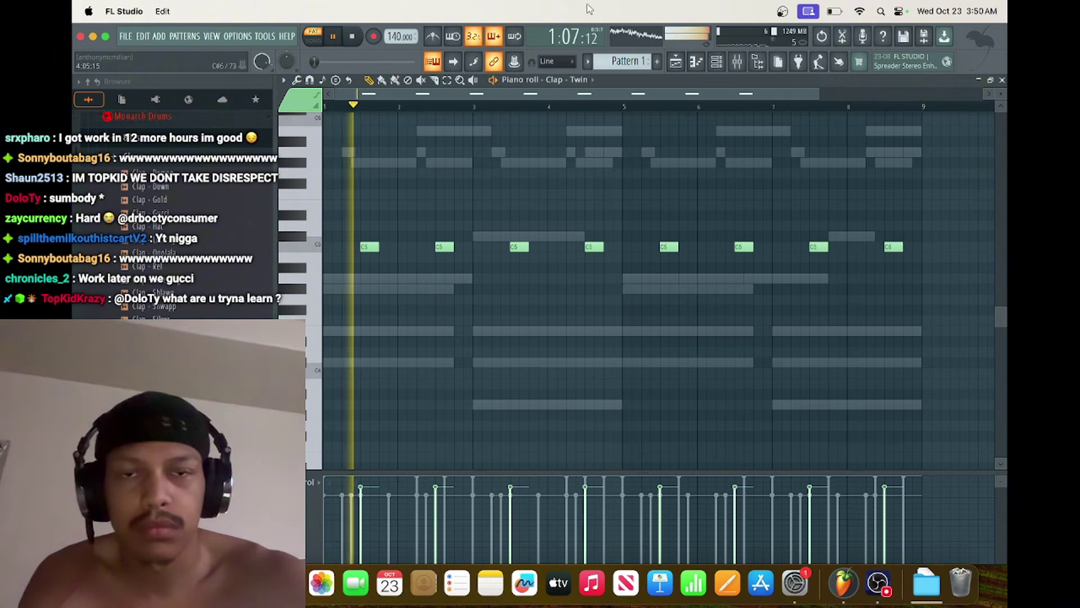
# Add the HH - Existing hi-hat sample as a new channel below Clap - Twin.
pyautogui.click(721, 63)
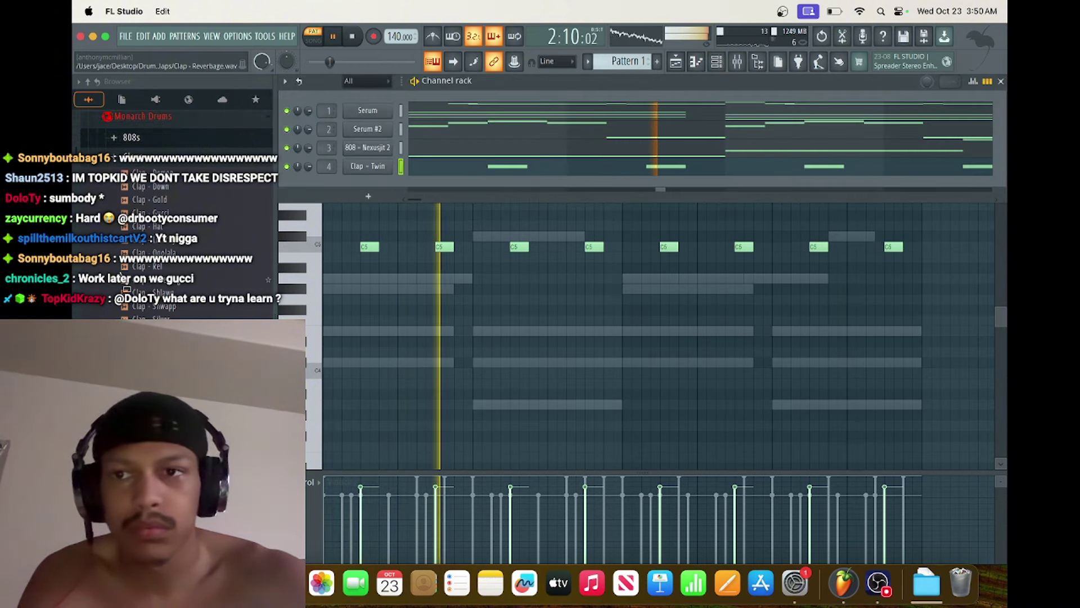
pyautogui.scroll(-5, 173, 163)
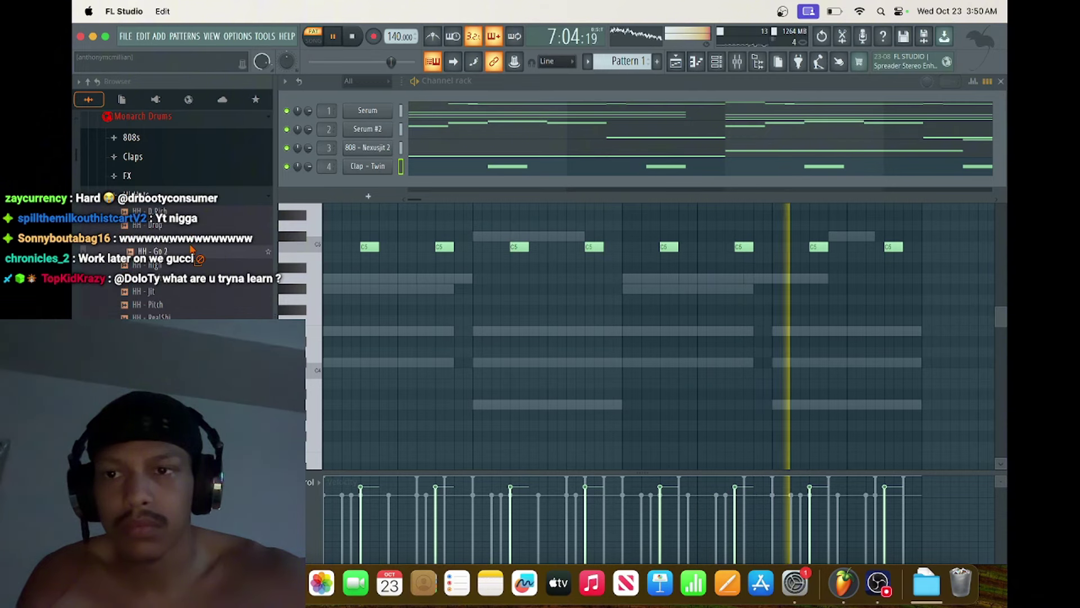
pyautogui.moveTo(191, 247); pyautogui.dragTo(333, 195)
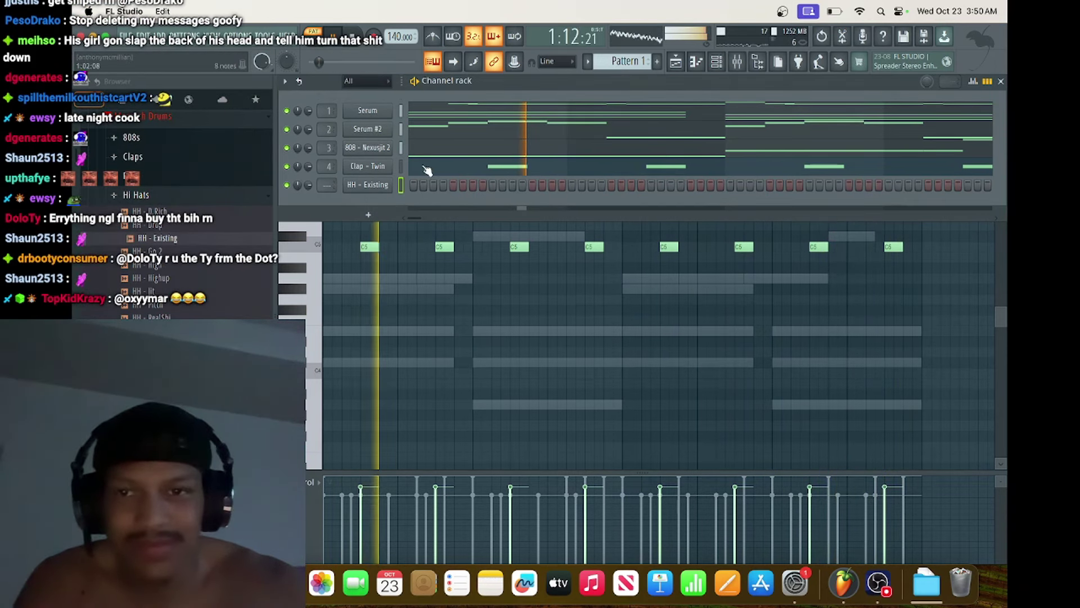
# Program hi-hat hits on steps 1, 7 and 11 of the first bar and check them in playback.
pyautogui.press('space')
pyautogui.click(413, 185)
pyautogui.press('space')
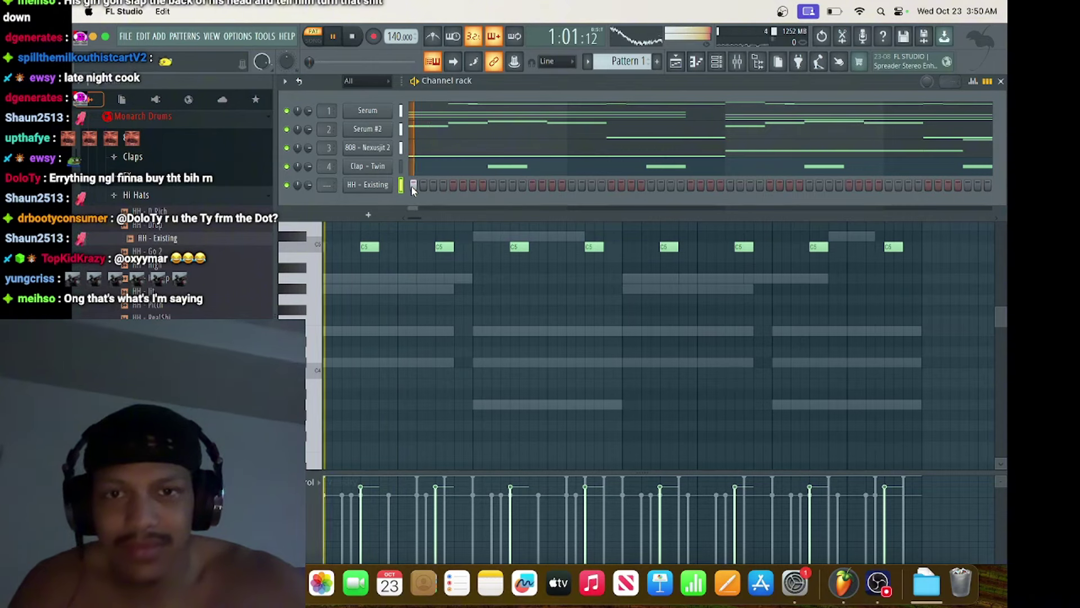
pyautogui.click(472, 185)
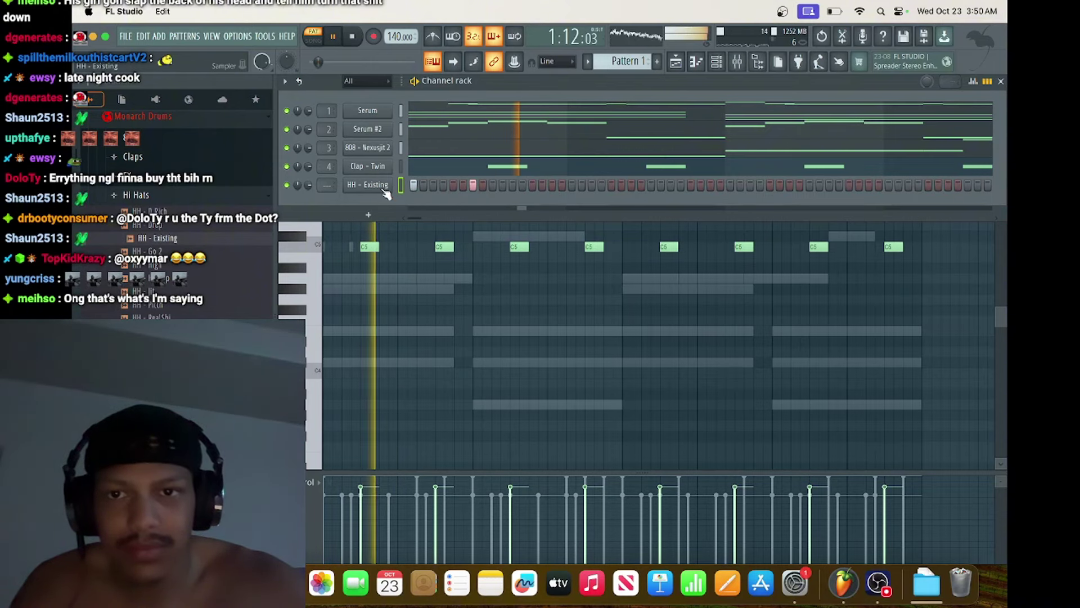
pyautogui.press('space')
pyautogui.press('space')
pyautogui.press('space')
pyautogui.press('space')
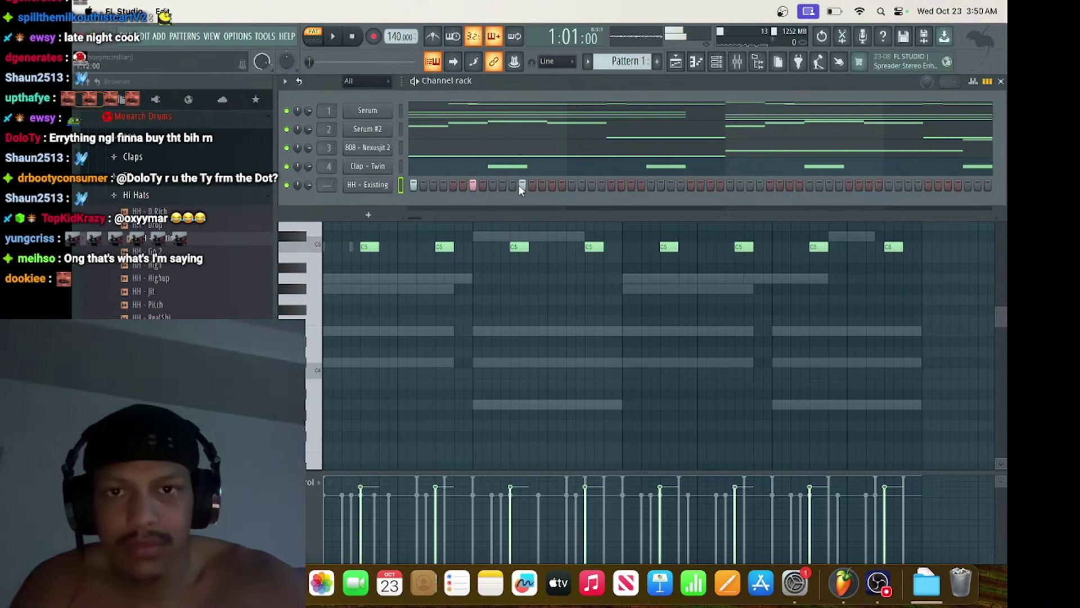
pyautogui.press('space')
pyautogui.press('space')
pyautogui.click(512, 185)
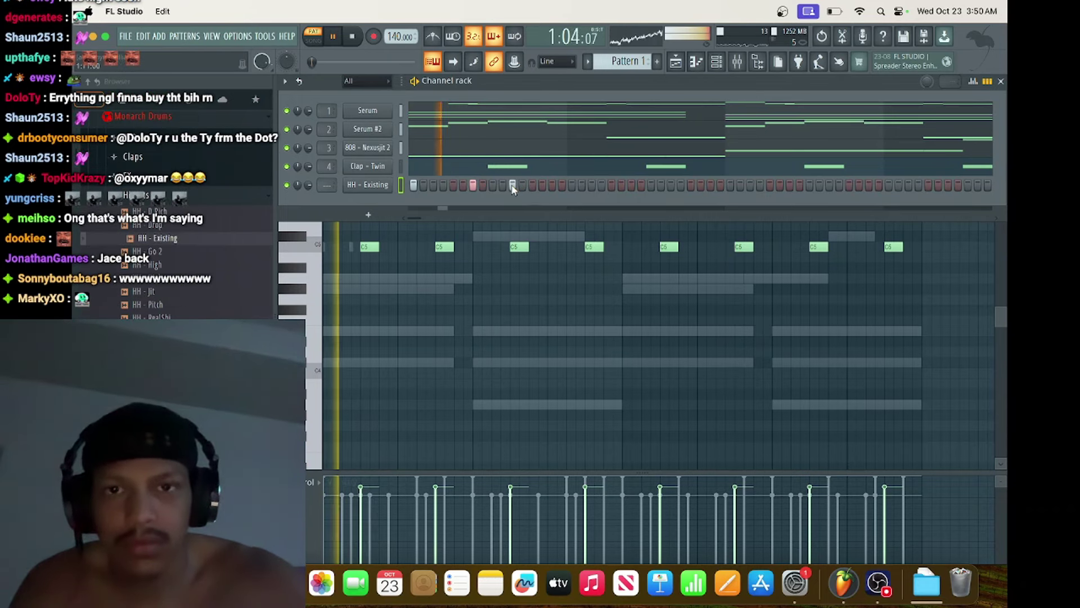
pyautogui.press('space')
pyautogui.press('space')
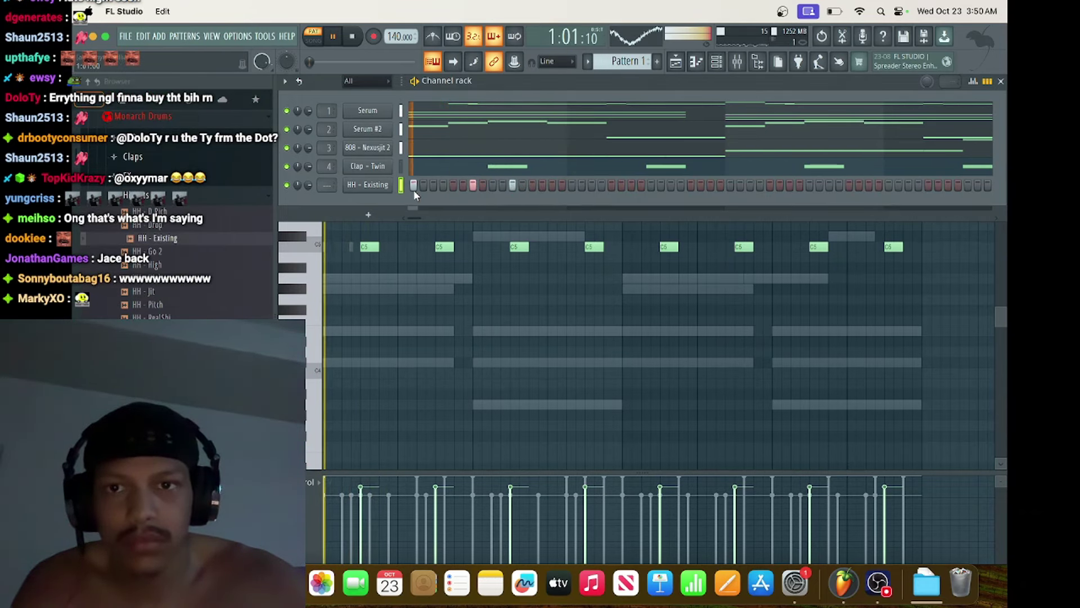
pyautogui.press('space')
# Open the hi-hat channel's piano roll and place a one-beat C5 note on the fourth beat of bar 1.
pyautogui.rightClick(376, 190)
pyautogui.click(406, 183)
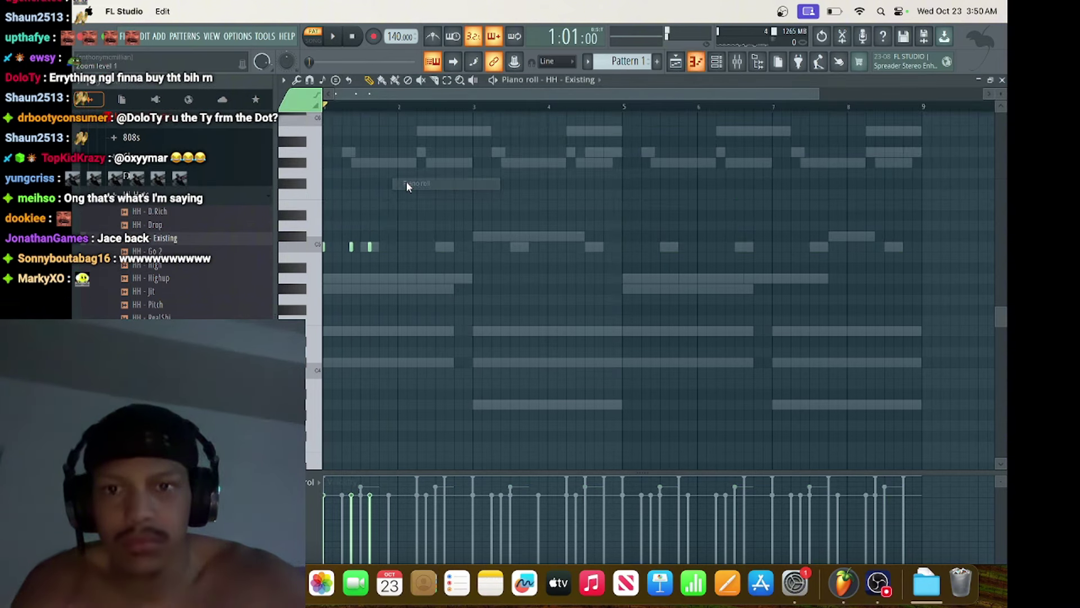
pyautogui.press('space')
pyautogui.click(400, 246)
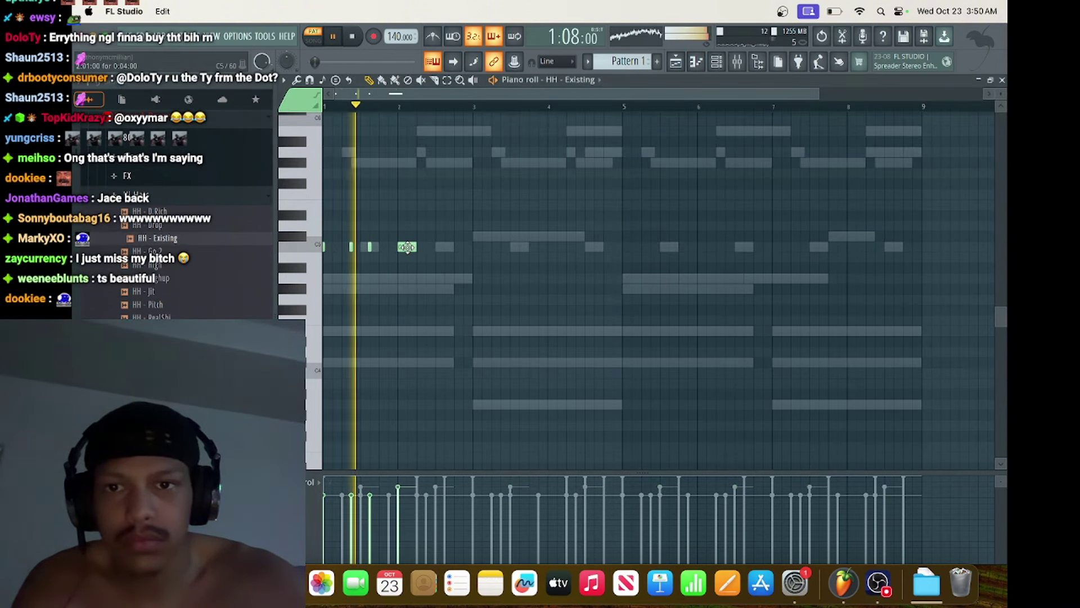
pyautogui.moveTo(408, 247); pyautogui.dragTo(386, 246)
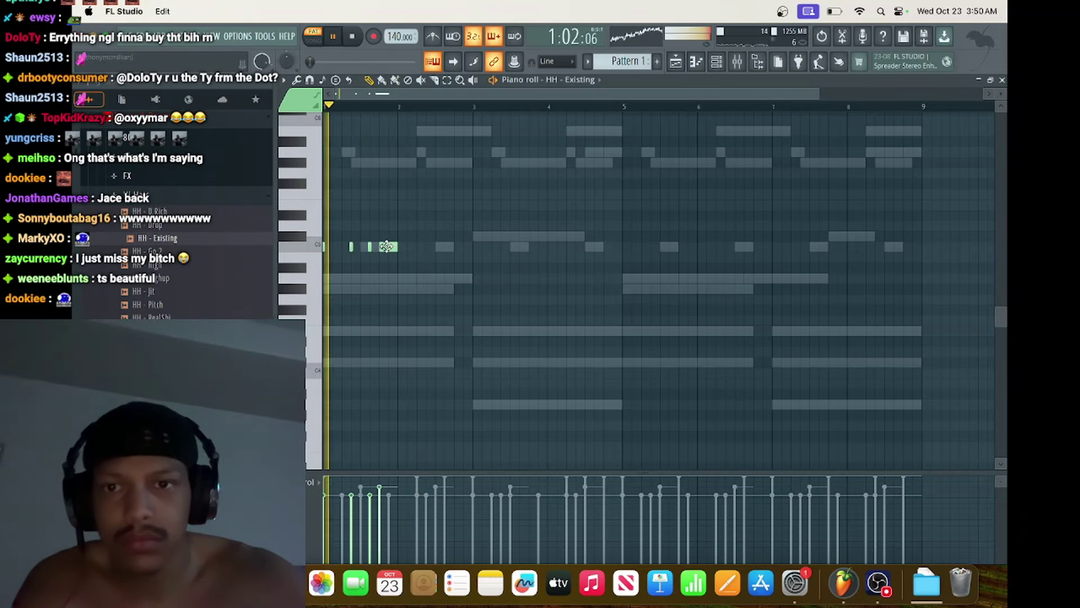
# Chop the fourth-beat hi-hat note of bar 1 into a fast roll and shape its velocities as a rising ramp.
pyautogui.press('space')
pyautogui.click(387, 245)
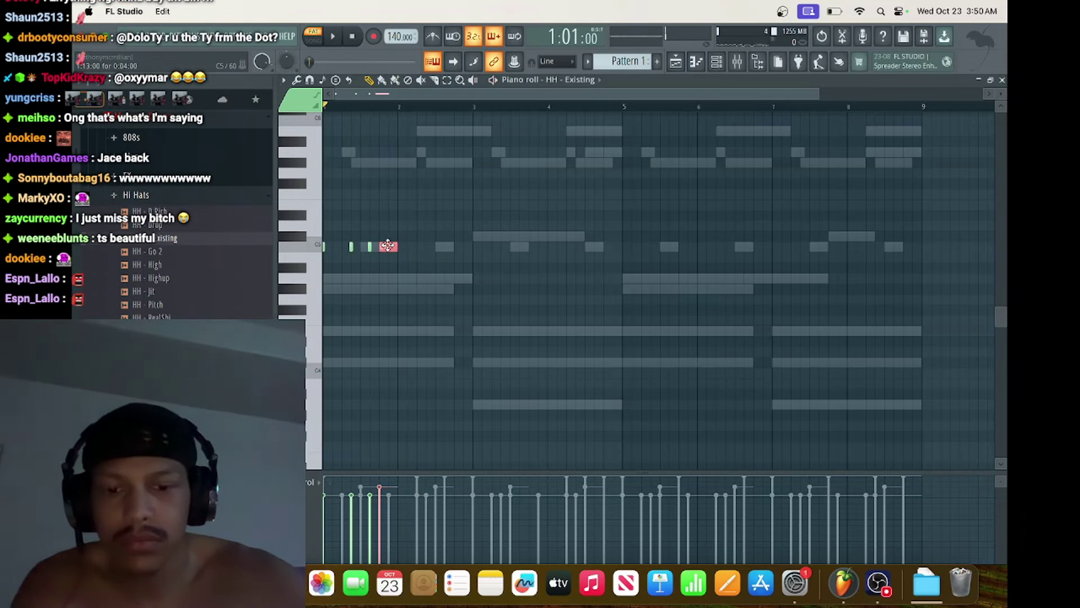
pyautogui.hotkey('alt', 'u')
pyautogui.press('space')
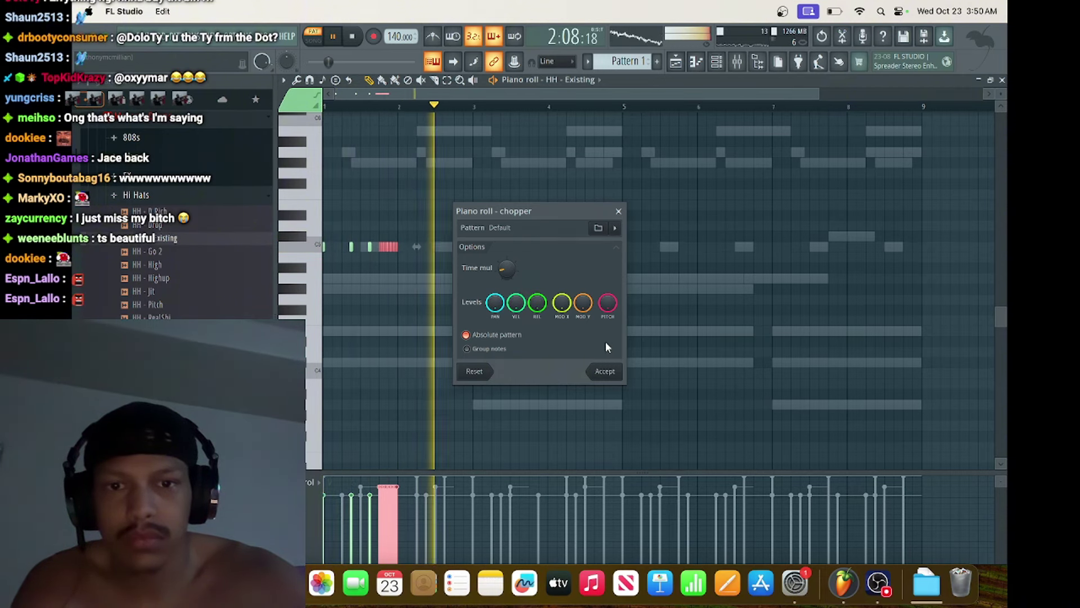
pyautogui.click(604, 370)
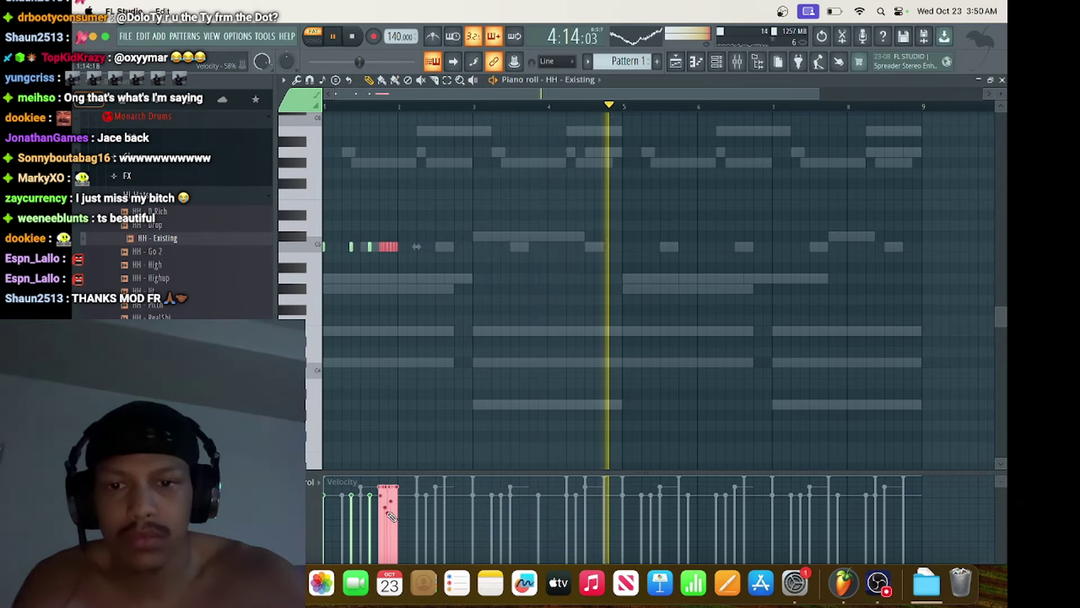
pyautogui.moveTo(385, 500)
pyautogui.mouseDown()
pyautogui.moveTo(399, 495)
pyautogui.moveTo(395, 520)
pyautogui.moveTo(398, 502)
pyautogui.moveTo(384, 515)
pyautogui.mouseUp()
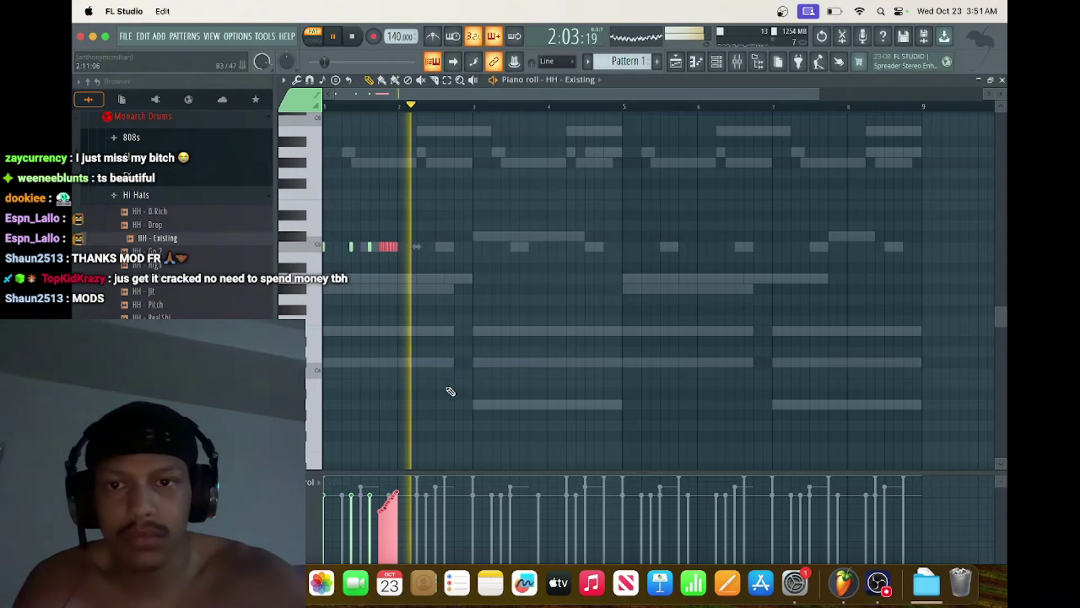
# Add two consecutive one-beat C5 hi-hat notes in bar 2, starting on steps 7 and 11.
pyautogui.click(429, 245)
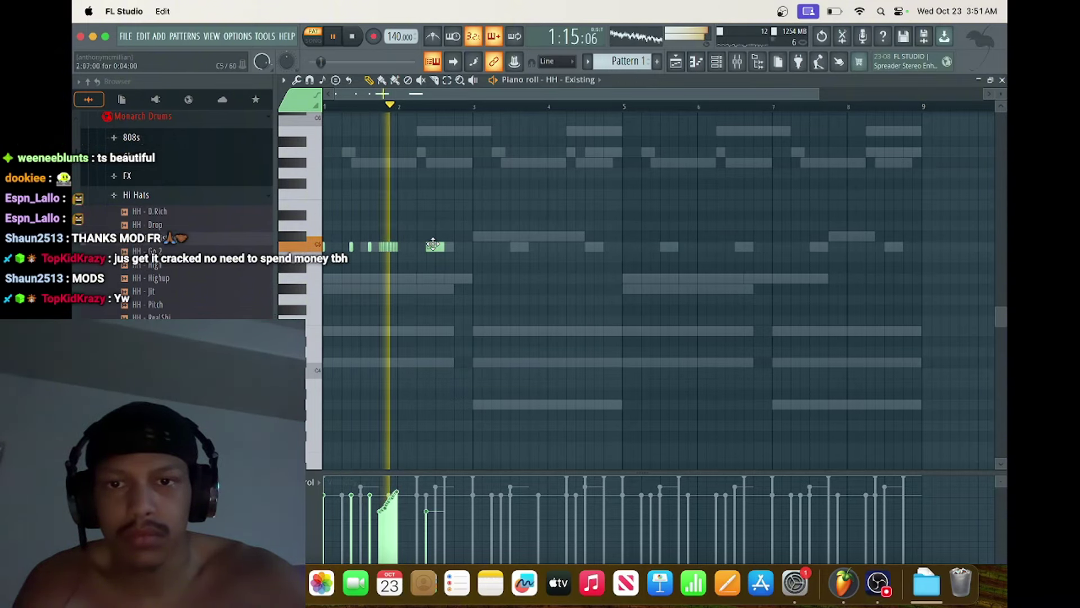
pyautogui.rightClick(430, 245)
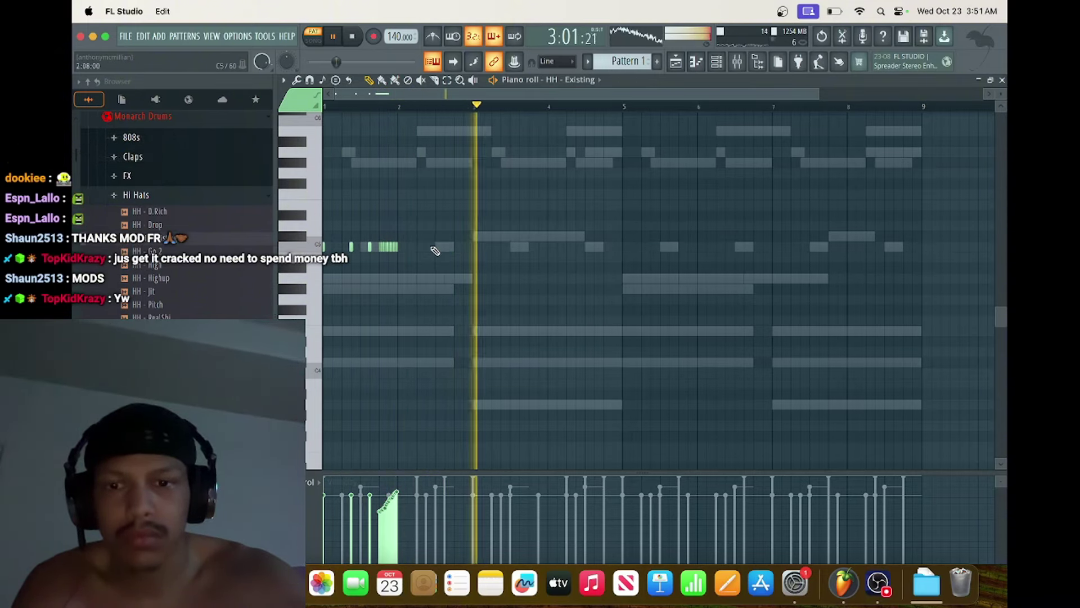
pyautogui.click(433, 246)
pyautogui.click(442, 247)
pyautogui.rightClick(443, 247)
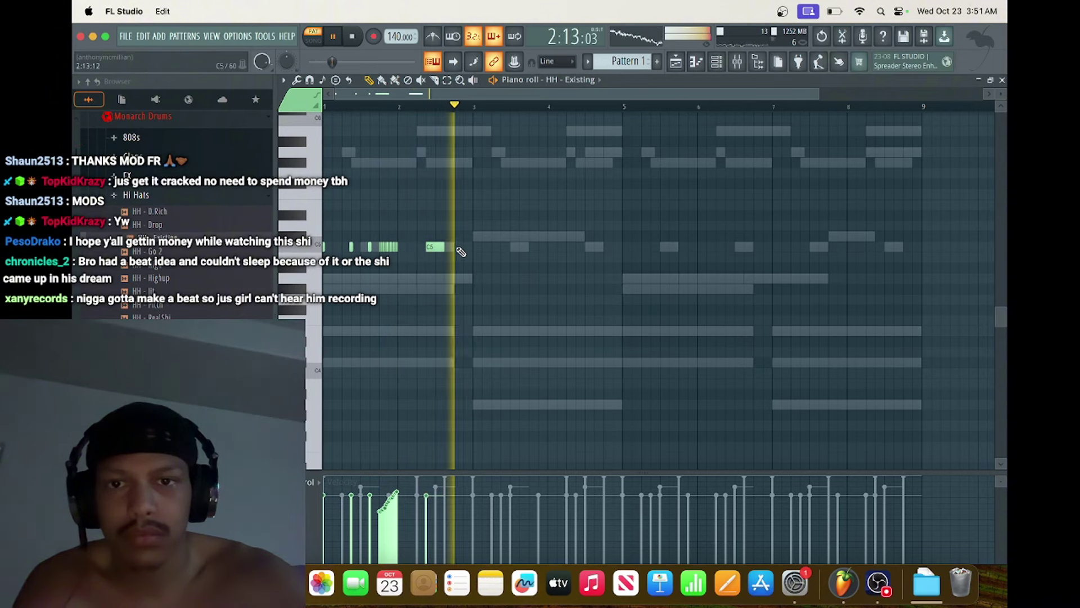
pyautogui.click(454, 247)
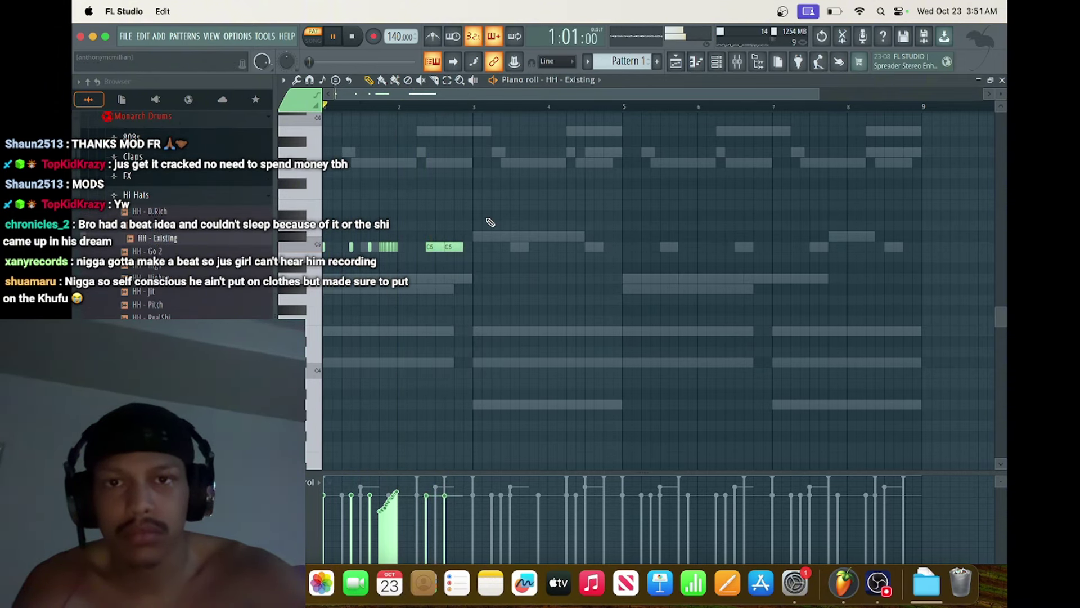
# Duplicate the two-bar hi-hat pattern three times to fill all eight bars, and clear the selection.
pyautogui.moveTo(475, 108); pyautogui.dragTo(296, 112)
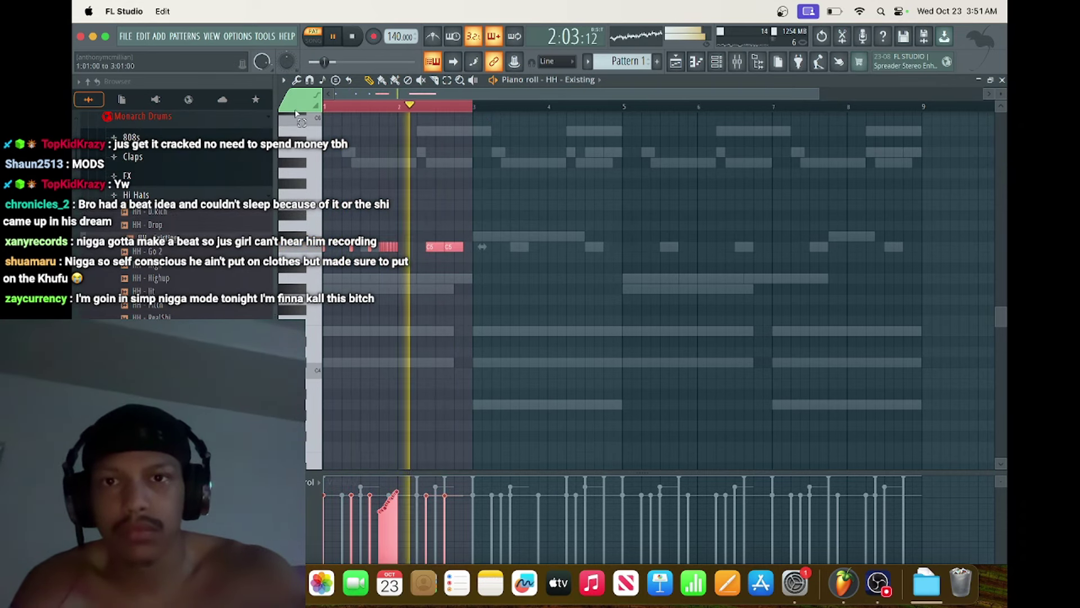
pyautogui.hotkey('ctrl', 'b')
pyautogui.hotkey('ctrl', 'b')
pyautogui.hotkey('ctrl', 'b')
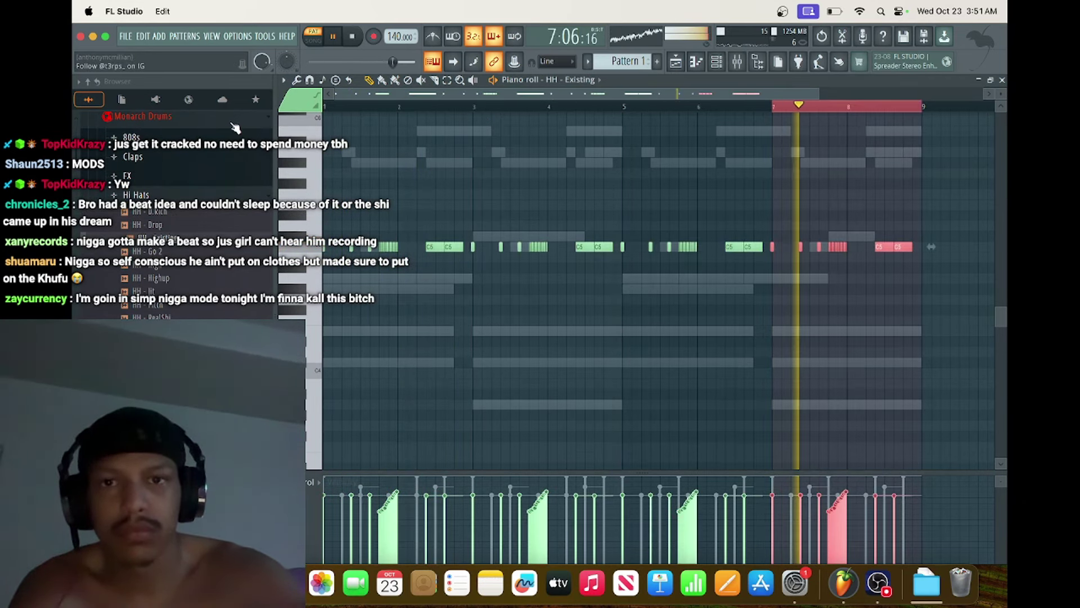
pyautogui.hotkey('ctrl', 'd')
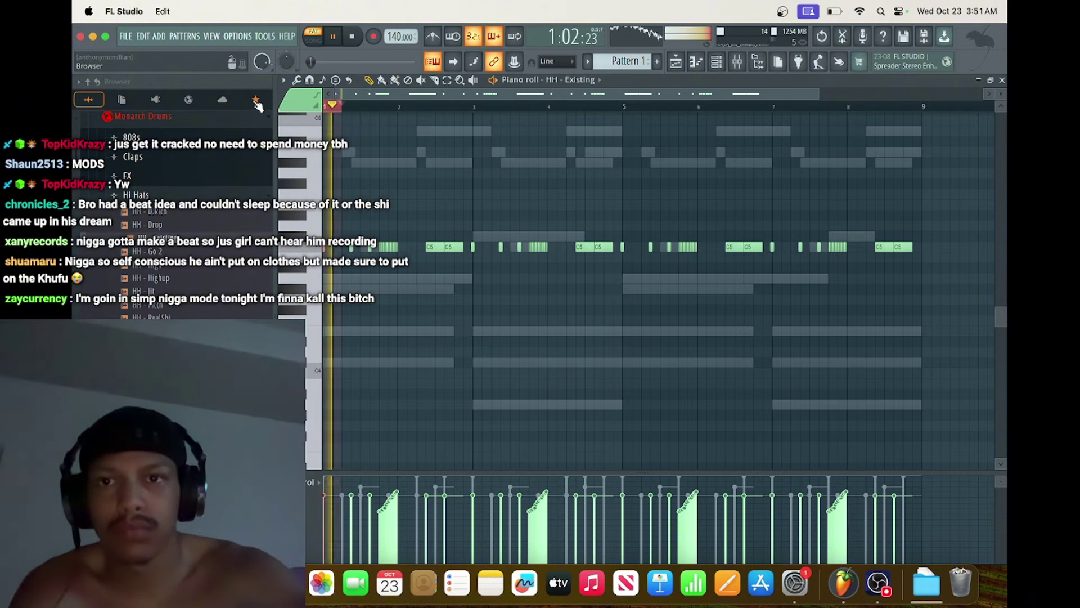
pyautogui.moveTo(337, 107); pyautogui.dragTo(307, 111)
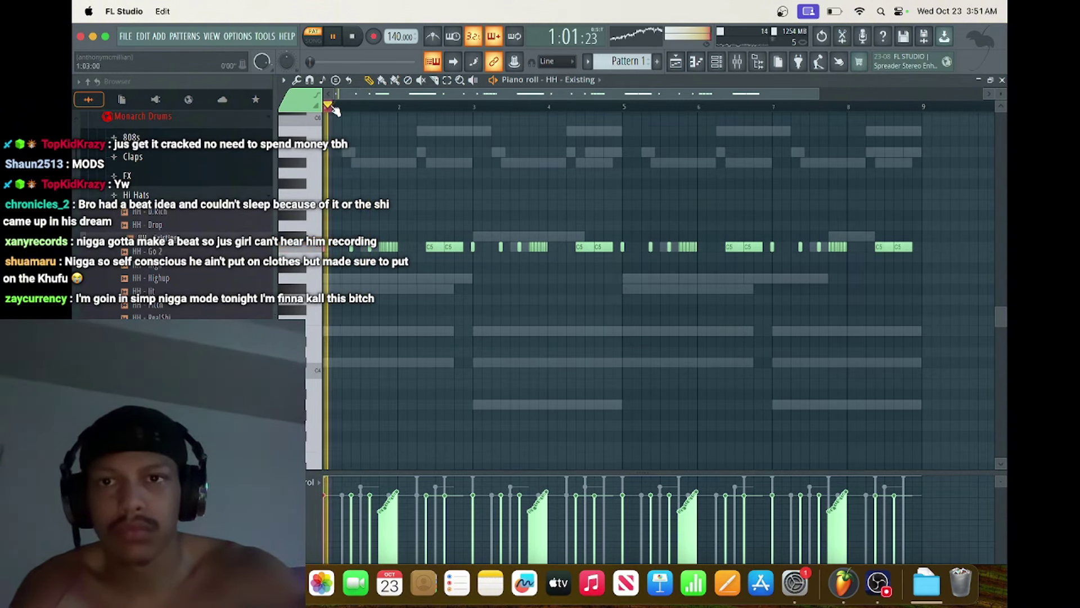
# Open the Snares folder of the Monarch Drums kit and add the Snare - Cool asf sample as a new channel.
pyautogui.click(718, 62)
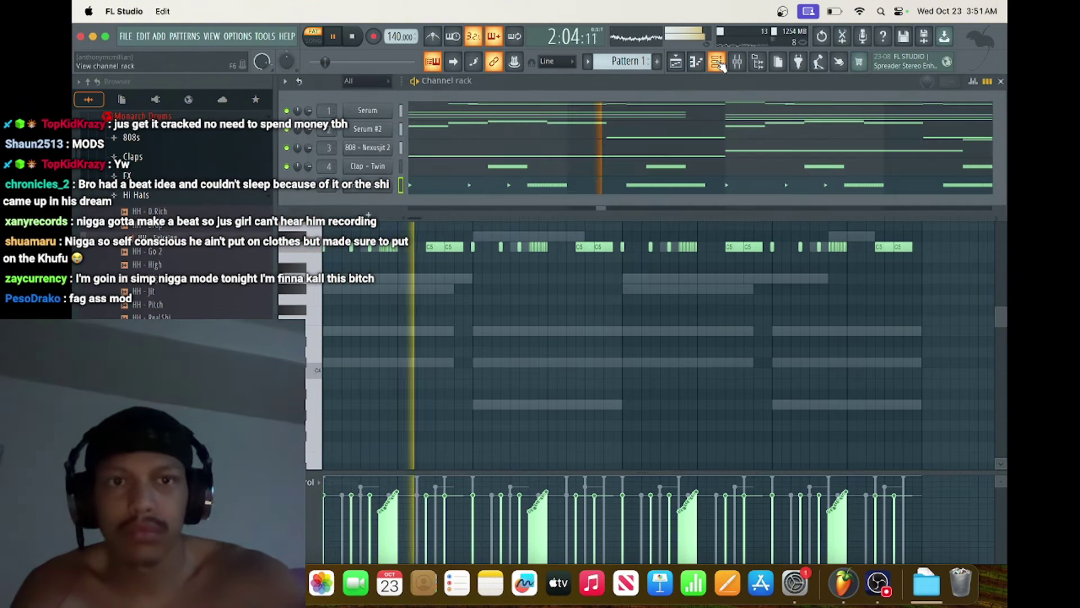
pyautogui.click(162, 257)
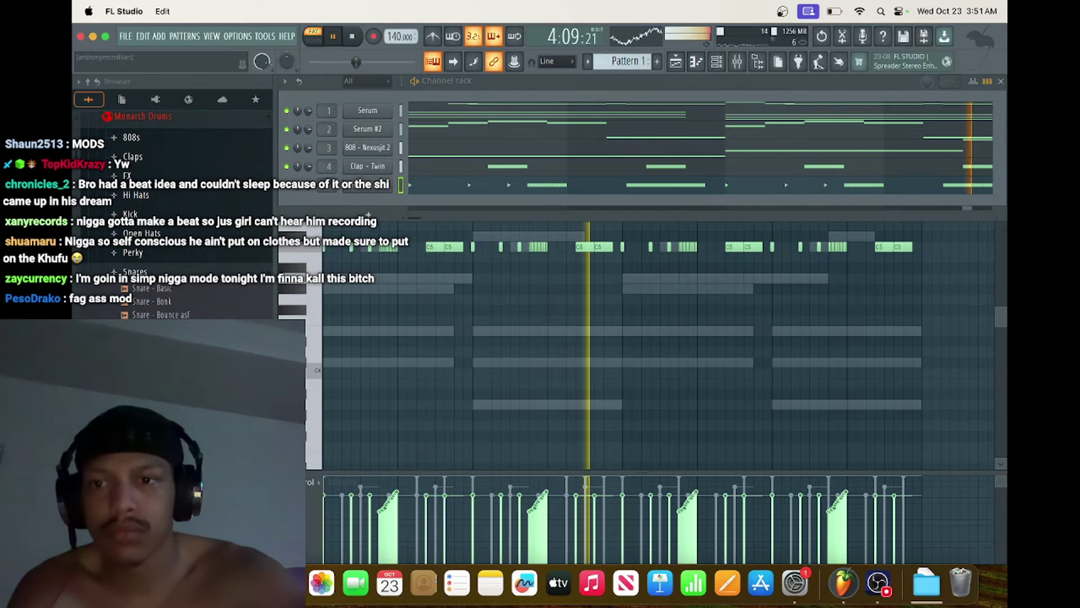
pyautogui.moveTo(325, 254); pyautogui.dragTo(349, 192)
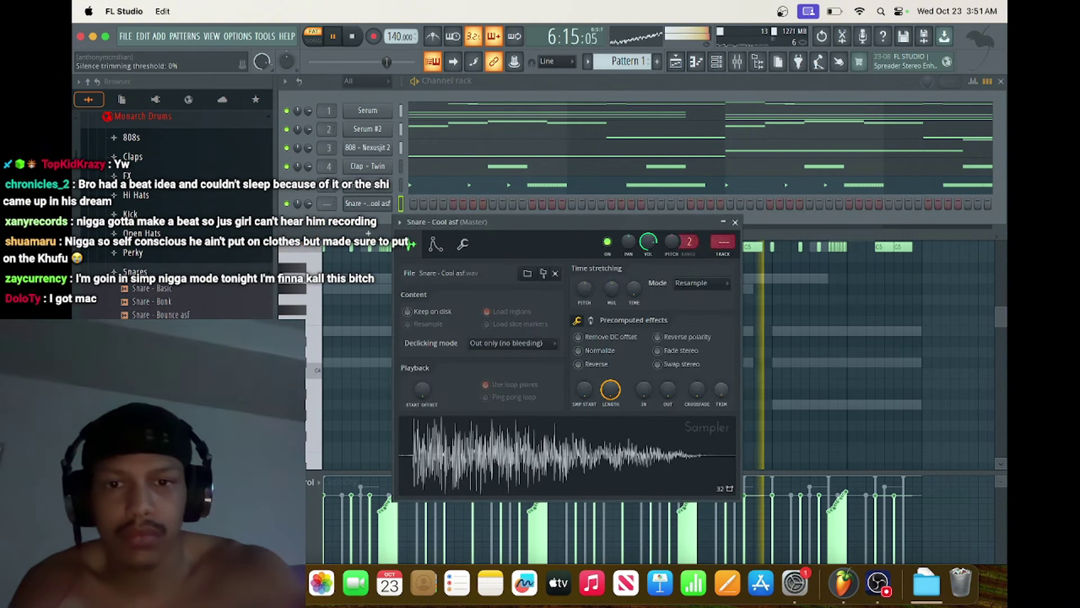
# Adjust the snare sample's silence trimming and sample start, and close its channel settings.
pyautogui.moveTo(721, 388); pyautogui.dragTo(720, 392)
pyautogui.moveTo(581, 398); pyautogui.dragTo(581, 393)
pyautogui.click(735, 221)
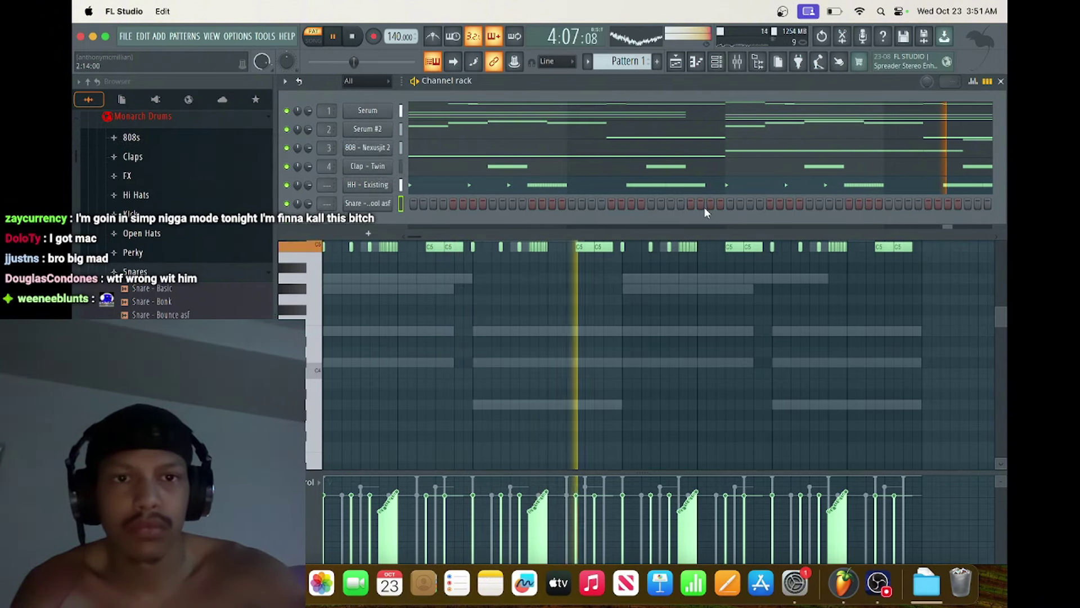
# Open the snare channel's piano roll and place short C5 notes on steps 11 and 15 of bars 4 and 8.
pyautogui.rightClick(376, 206)
pyautogui.click(424, 204)
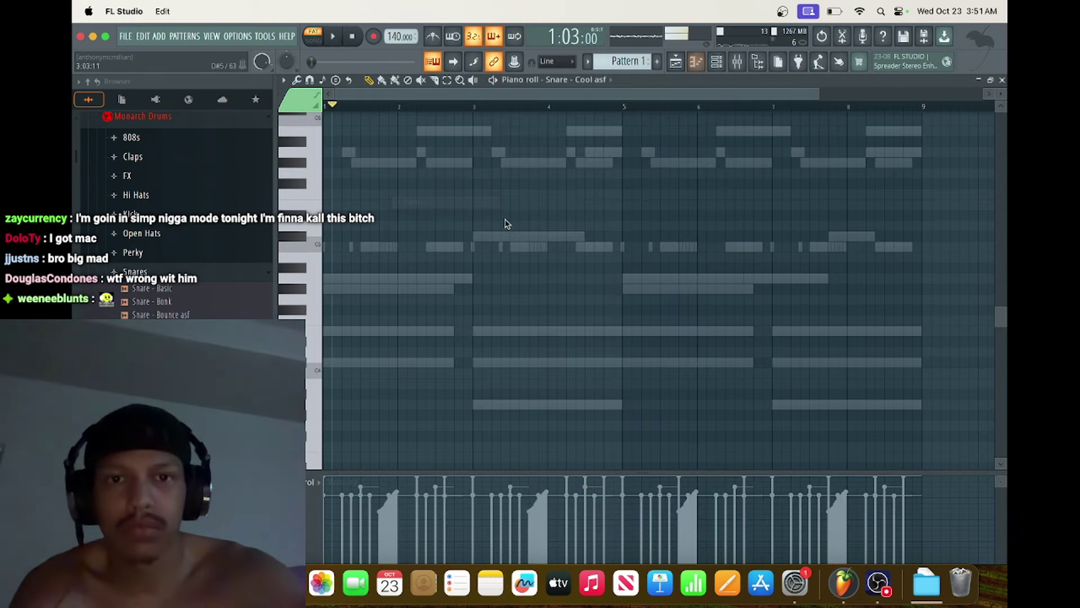
pyautogui.click(602, 246)
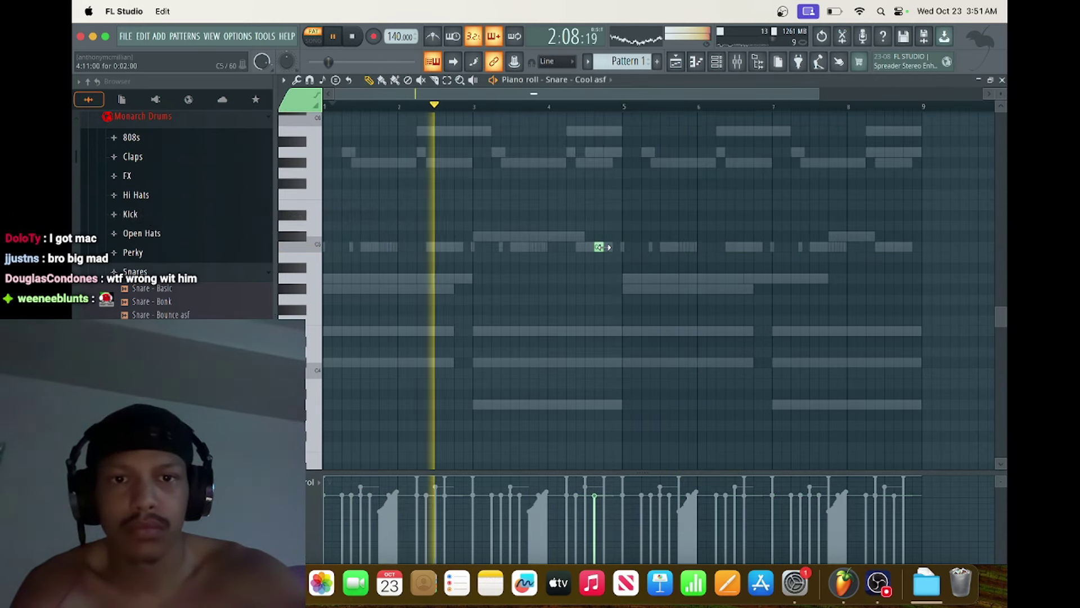
pyautogui.click(612, 247)
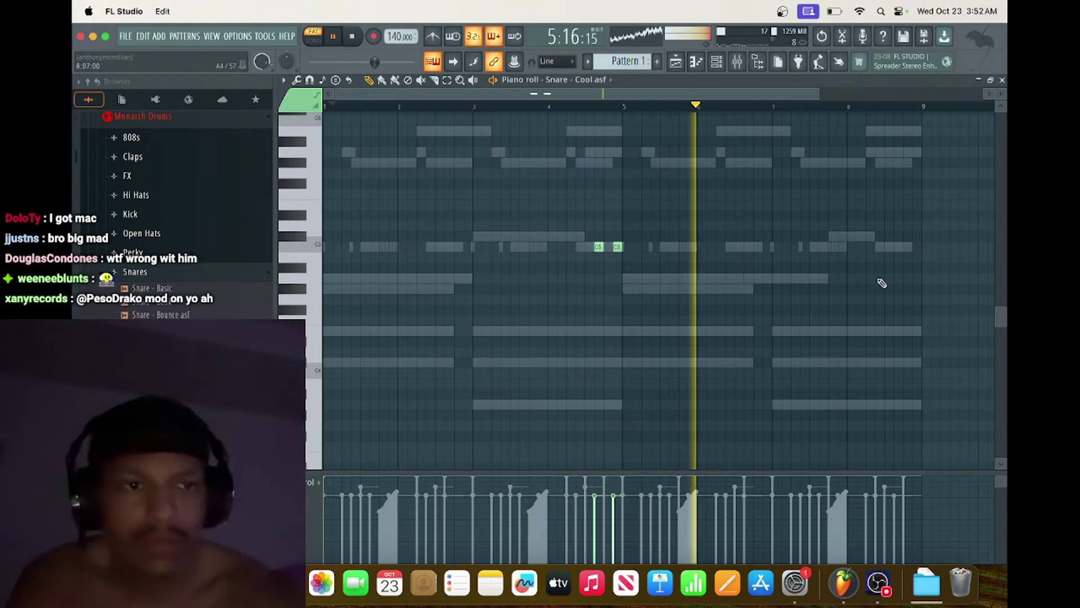
pyautogui.click(897, 247)
pyautogui.click(917, 247)
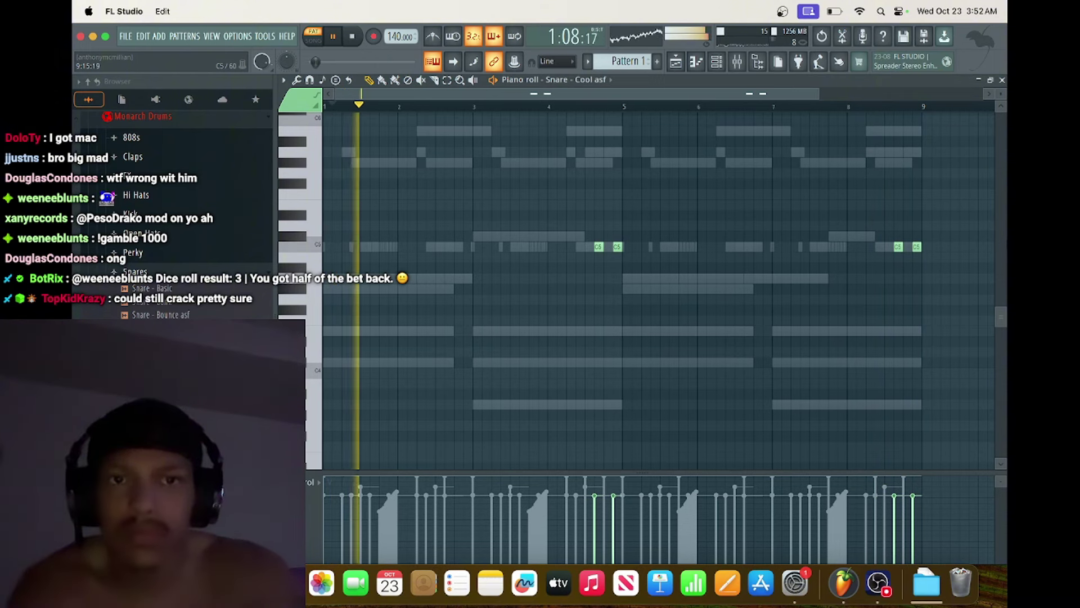
# Add the VST3 version of Serum as a new generator channel and move its window clear of the browser.
pyautogui.press('F6')
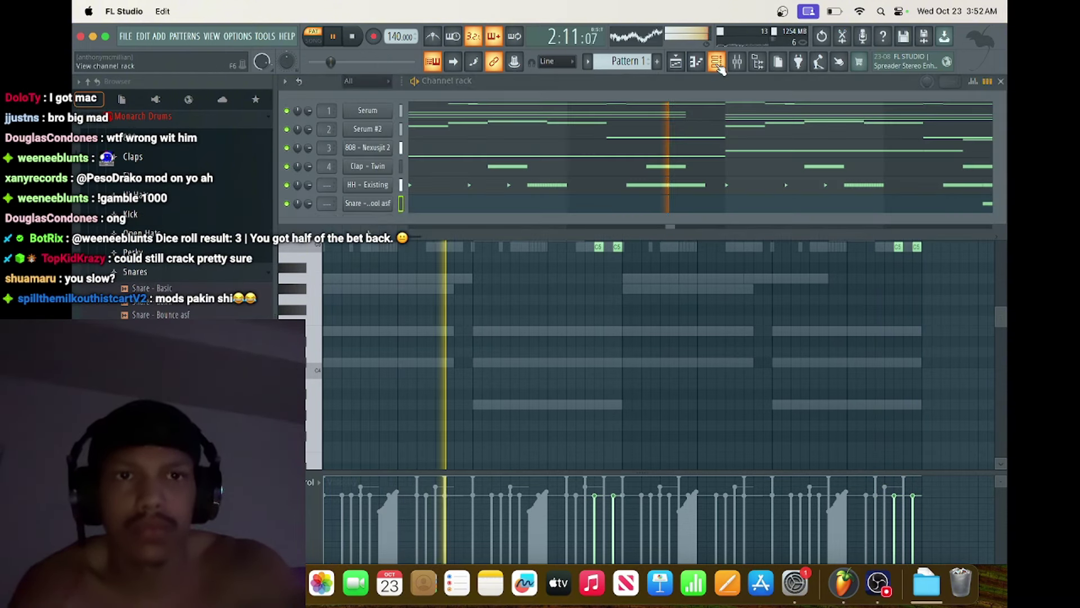
pyautogui.click(368, 233)
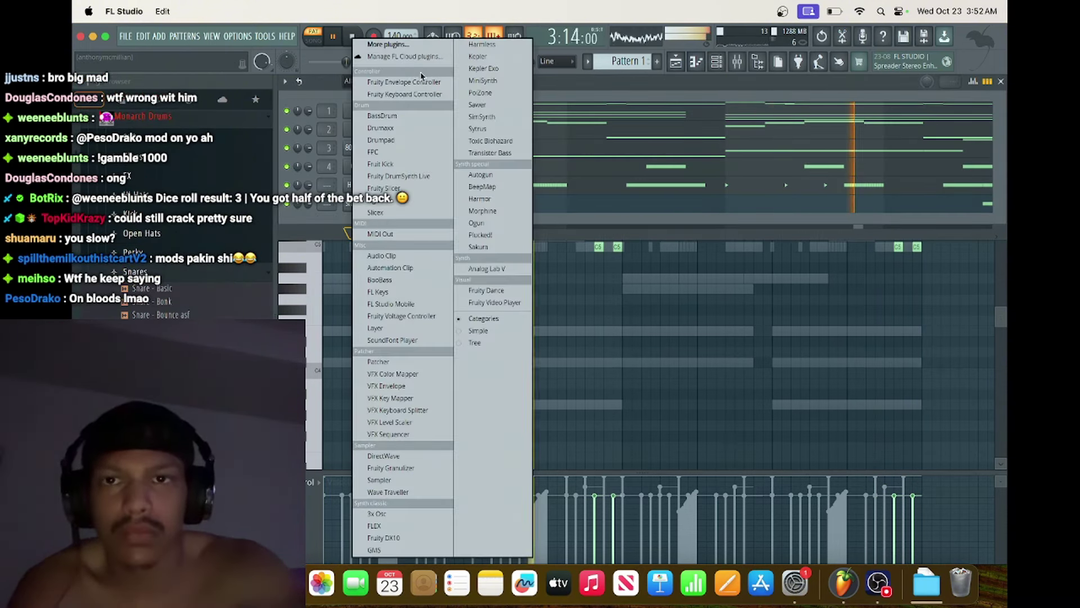
pyautogui.click(417, 45)
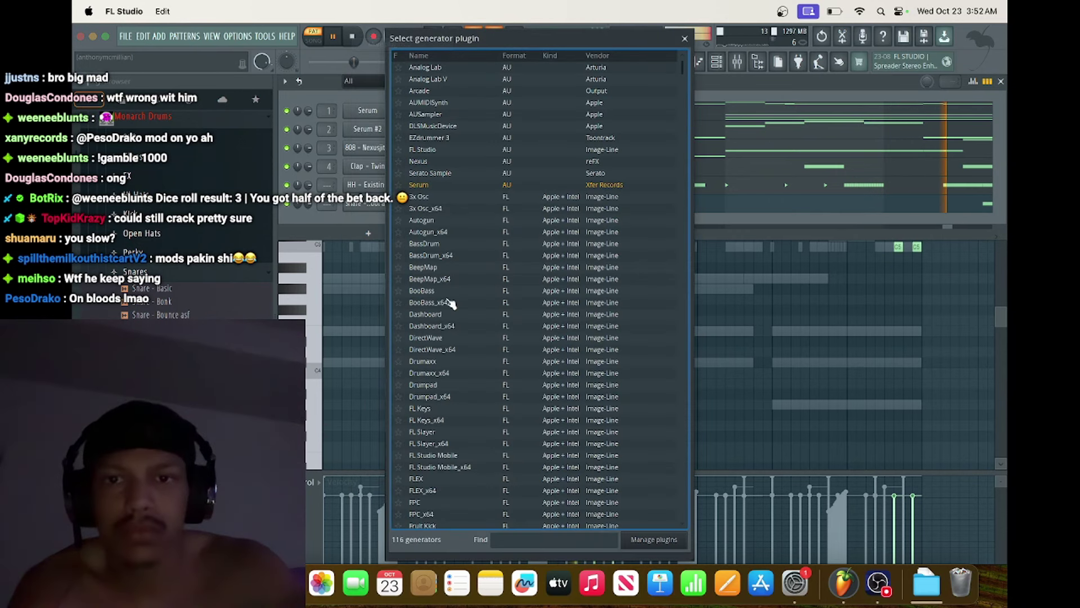
pyautogui.click(518, 536)
pyautogui.write('ser')
pyautogui.click(532, 103)
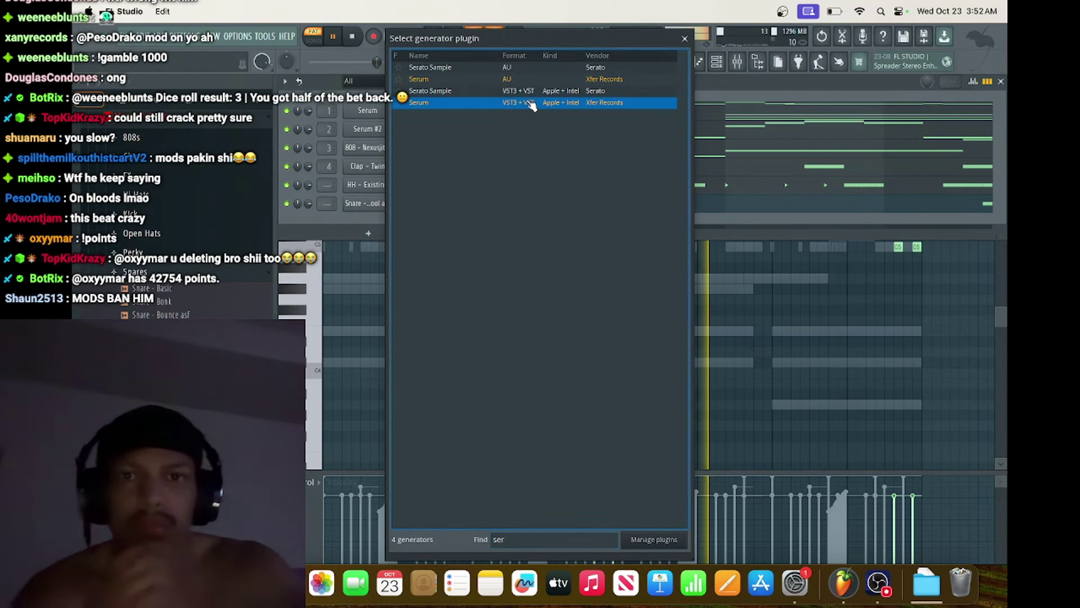
pyautogui.doubleClick(528, 104)
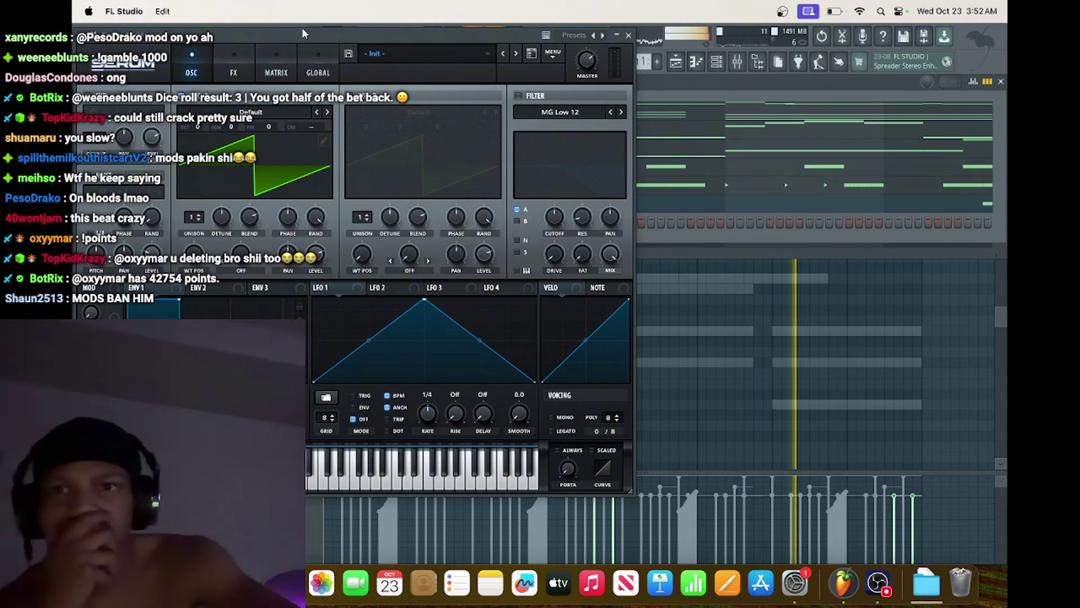
pyautogui.moveTo(302, 28); pyautogui.dragTo(499, 84)
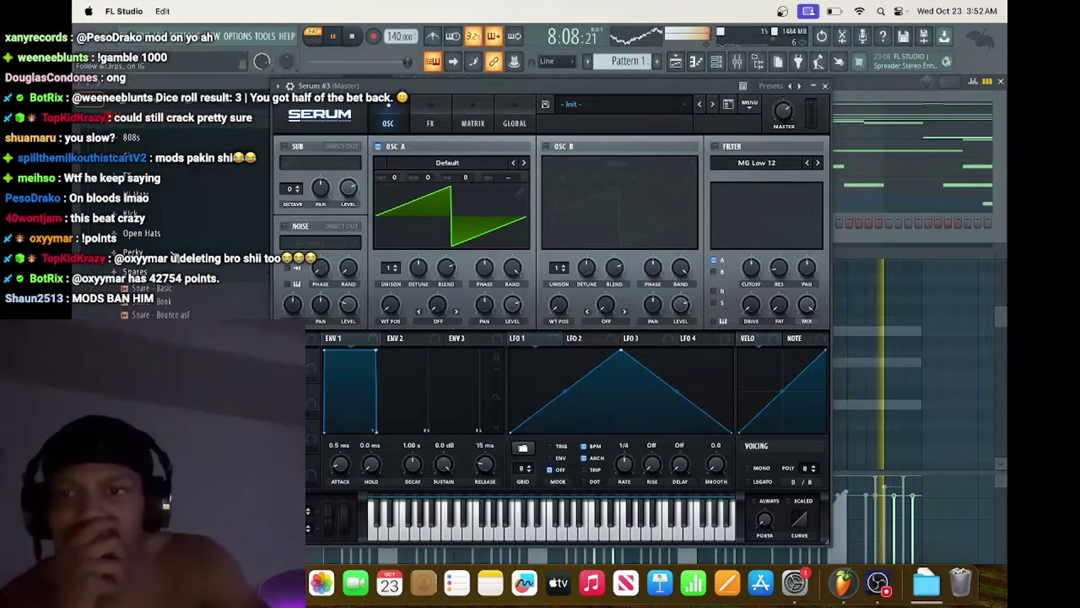
# Load the LD - yeat preset into the new Serum, replace it with LD - Luxray, and close the plugin.
pyautogui.click(135, 271)
pyautogui.scroll(-5, 165, 260)
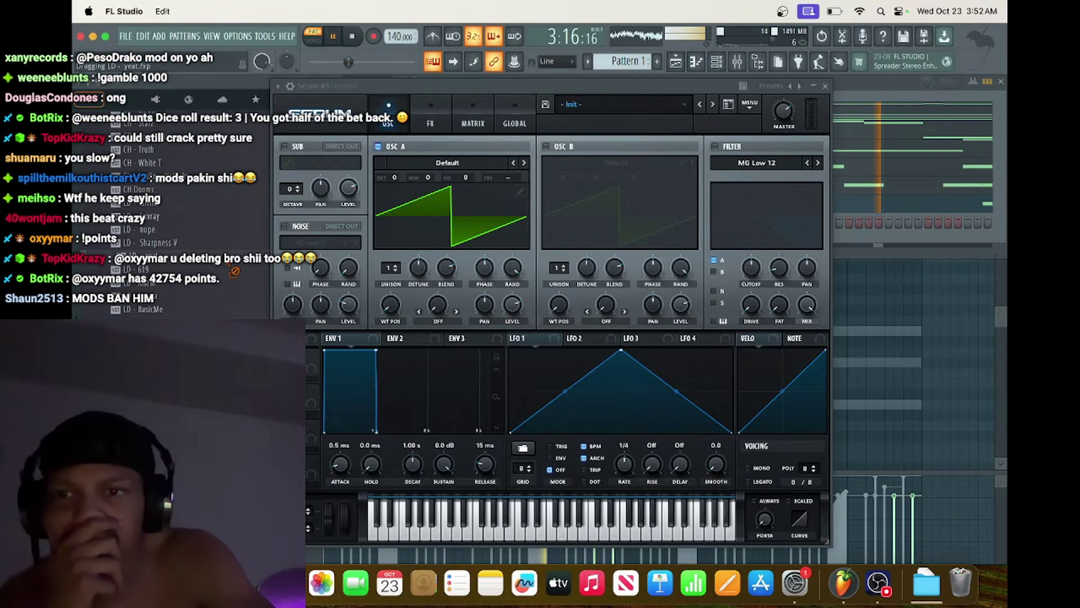
pyautogui.moveTo(232, 269); pyautogui.dragTo(402, 220)
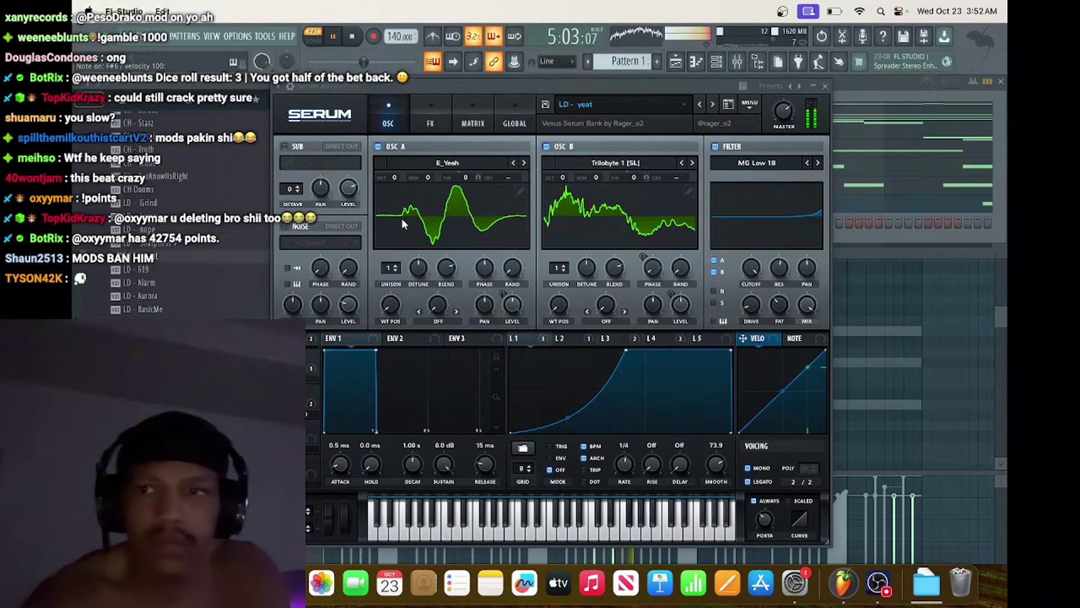
pyautogui.moveTo(147, 216); pyautogui.dragTo(405, 238)
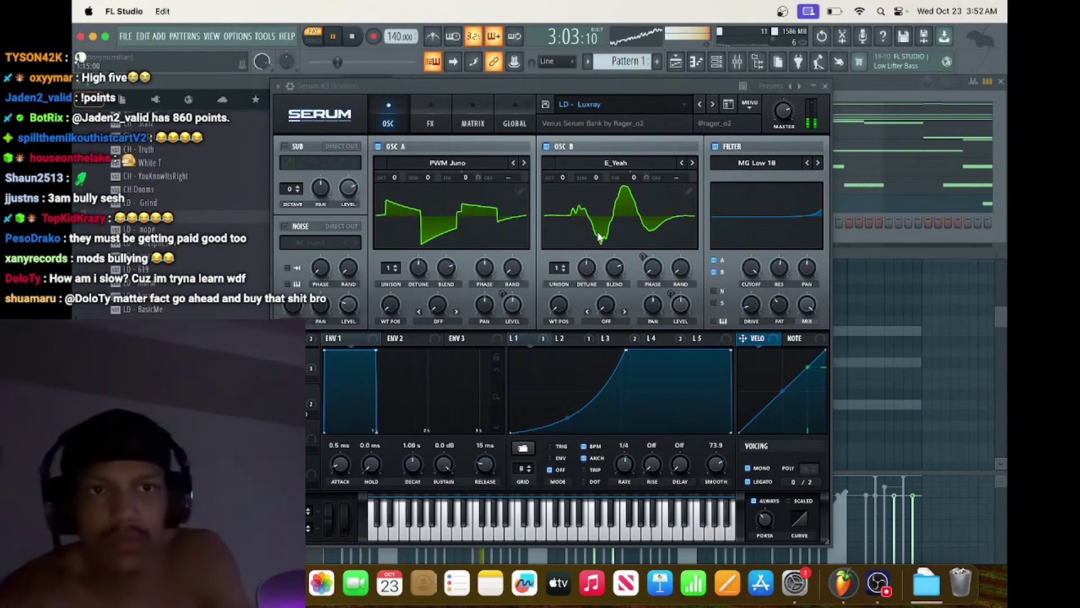
pyautogui.click(825, 85)
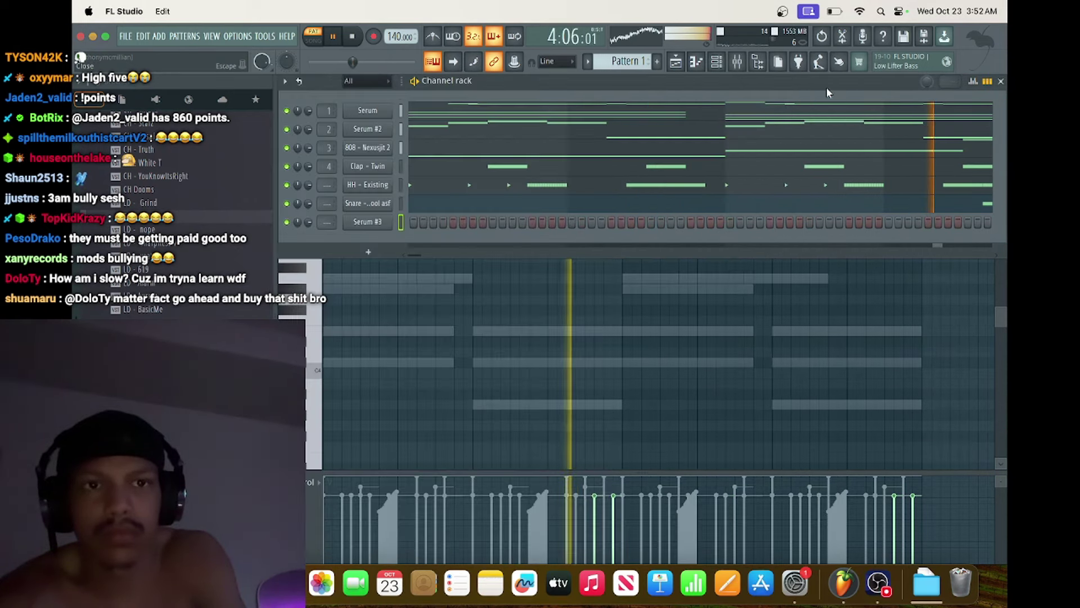
# Try recording a four-bar melody on Serum #3, align the notes to the grid, and delete them all.
pyautogui.click(716, 62)
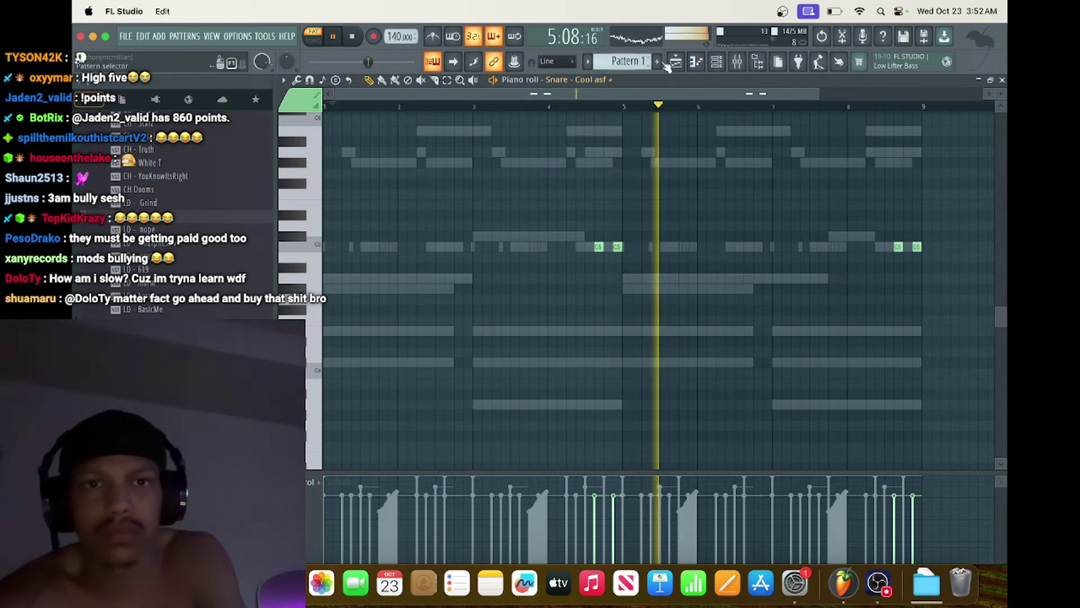
pyautogui.press('space')
pyautogui.click(377, 42)
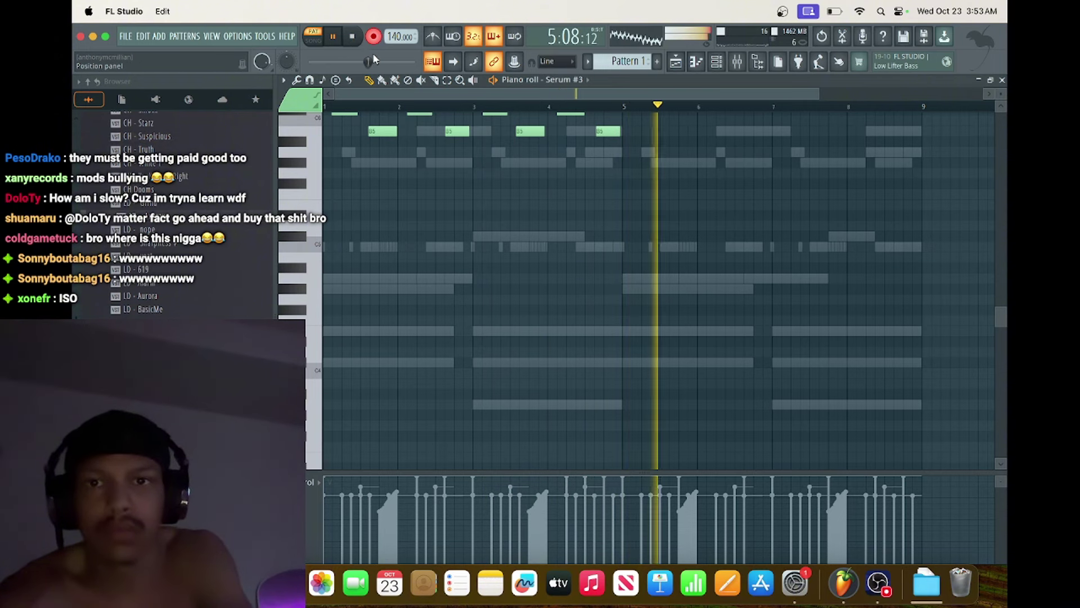
pyautogui.scroll(5, 381, 150)
pyautogui.press('space')
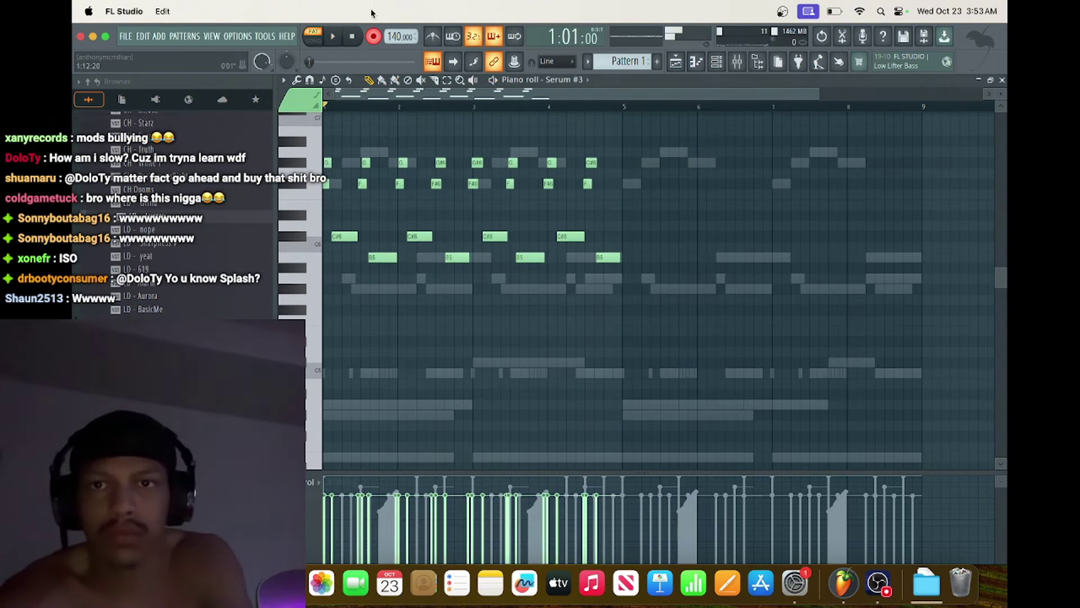
pyautogui.press('super+z')
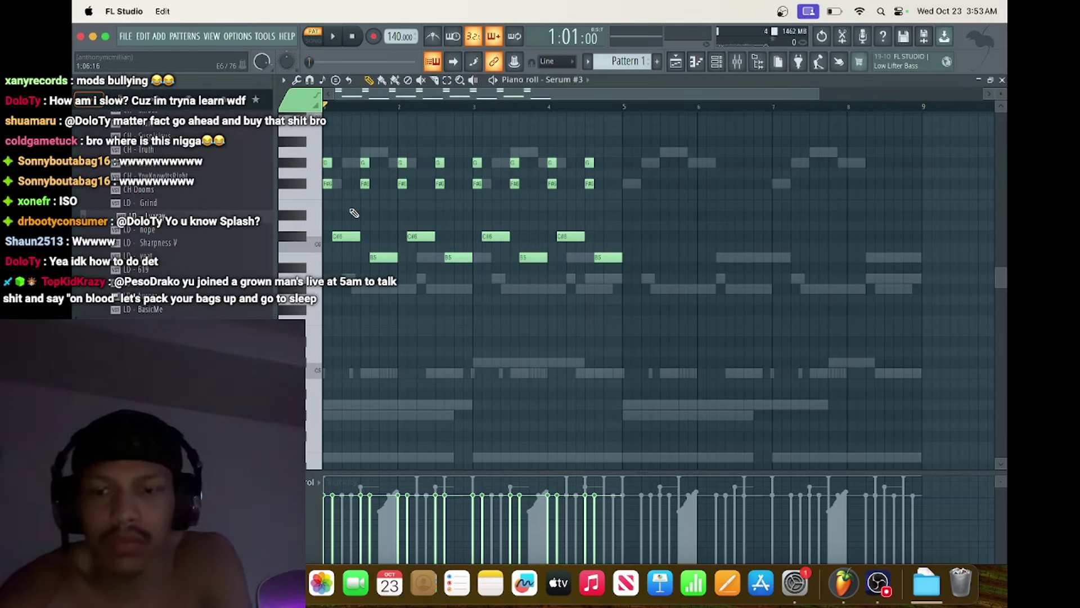
pyautogui.press('super+a')
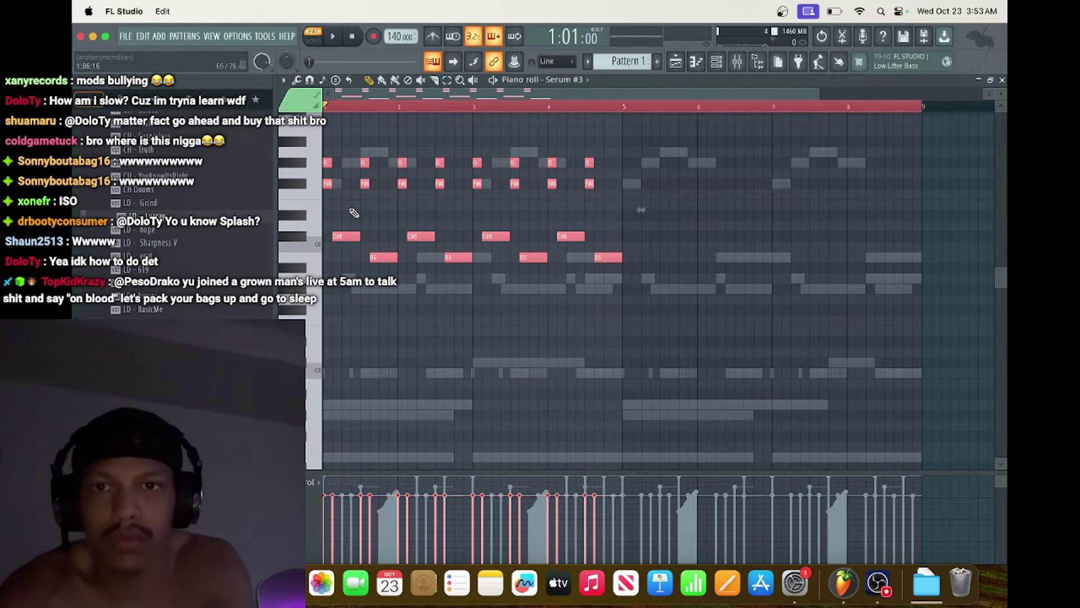
pyautogui.press('Delete')
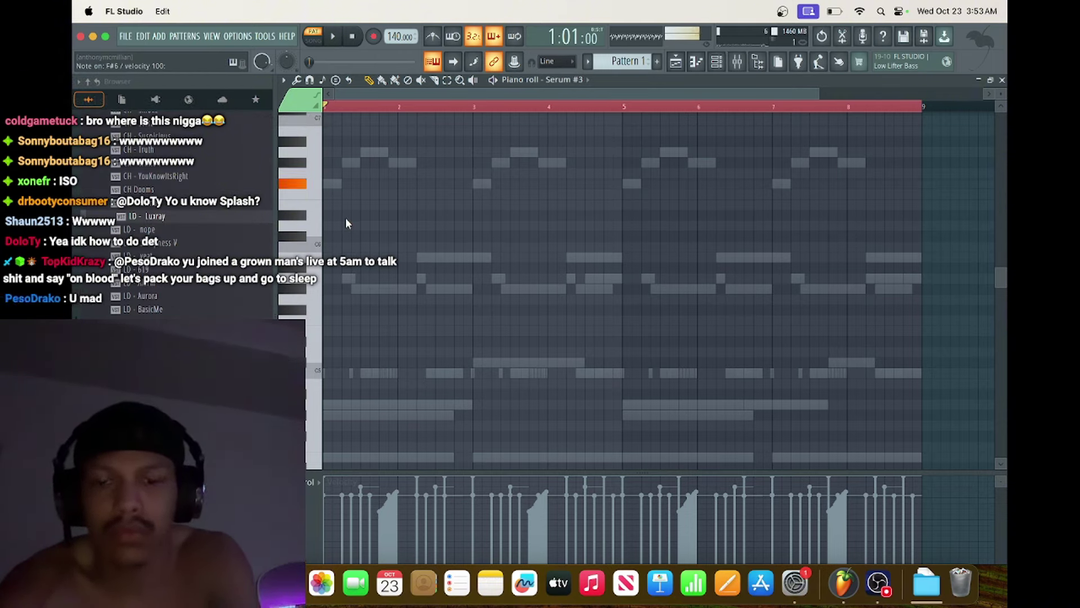
# Record another melody take on Serum #3 over bars 1 to 4, using the notes F#6, G#6, C#6 and B5.
pyautogui.press('space')
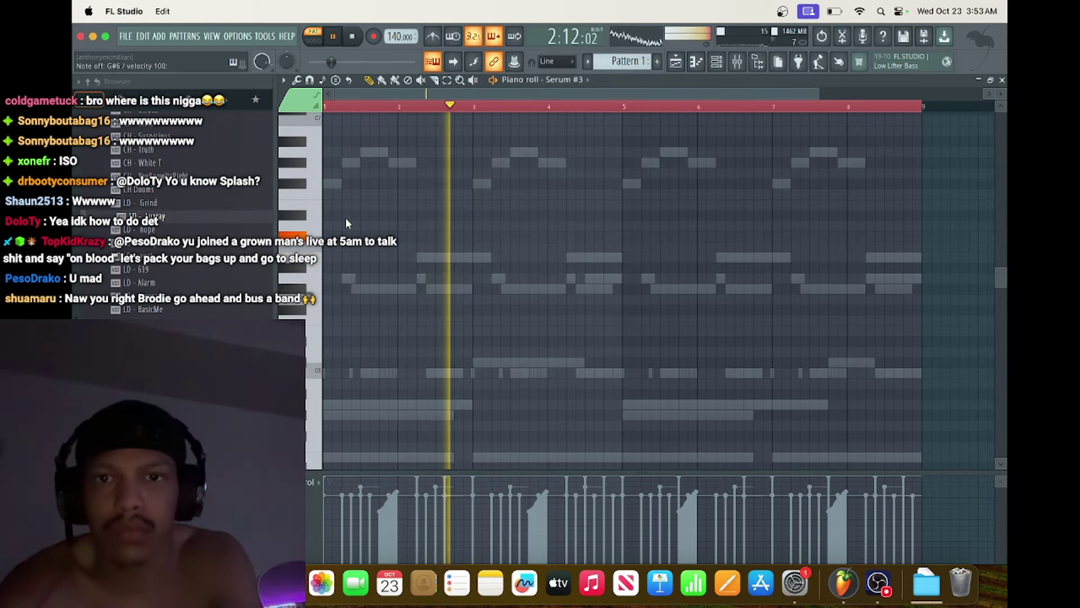
pyautogui.press('space')
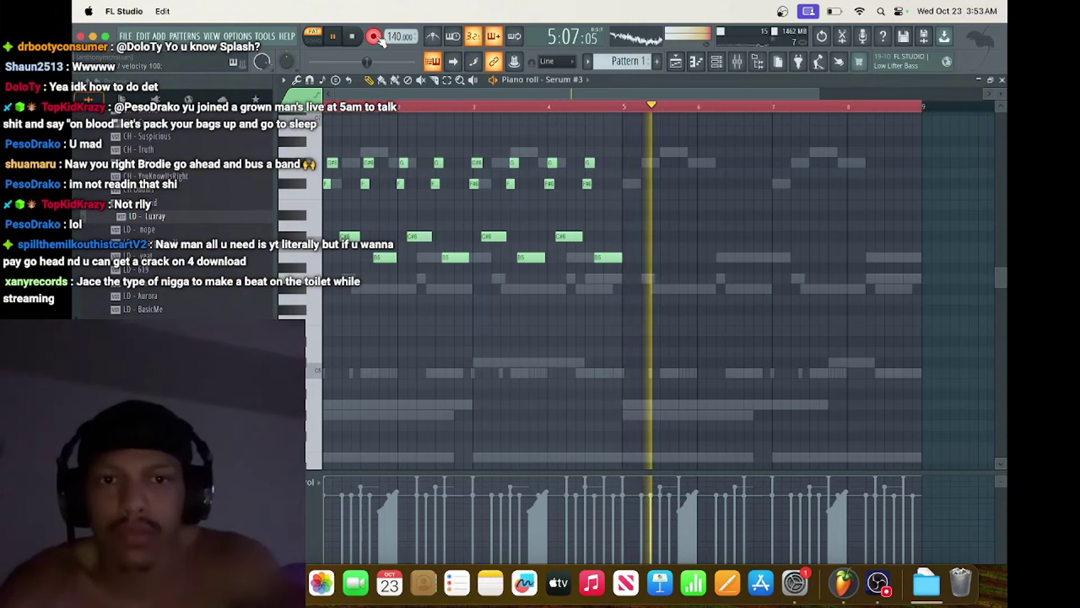
pyautogui.press('space')
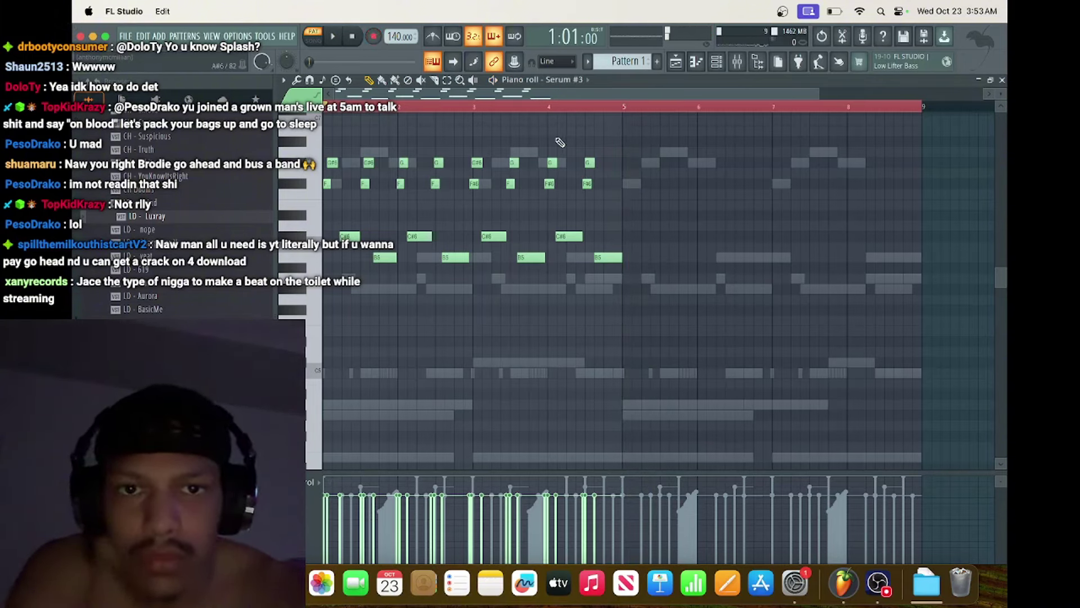
# Delete the recorded notes of the first three bars, keeping only the bar 4 phrase, and set grid snapping to Line.
pyautogui.moveTo(518, 163); pyautogui.dragTo(323, 357)
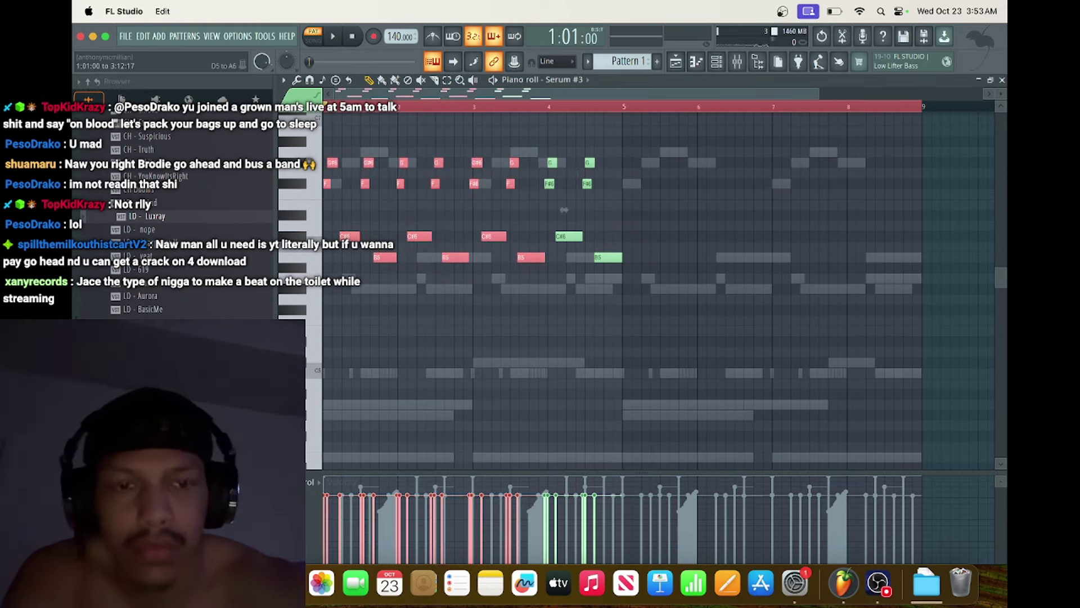
pyautogui.press('alt')
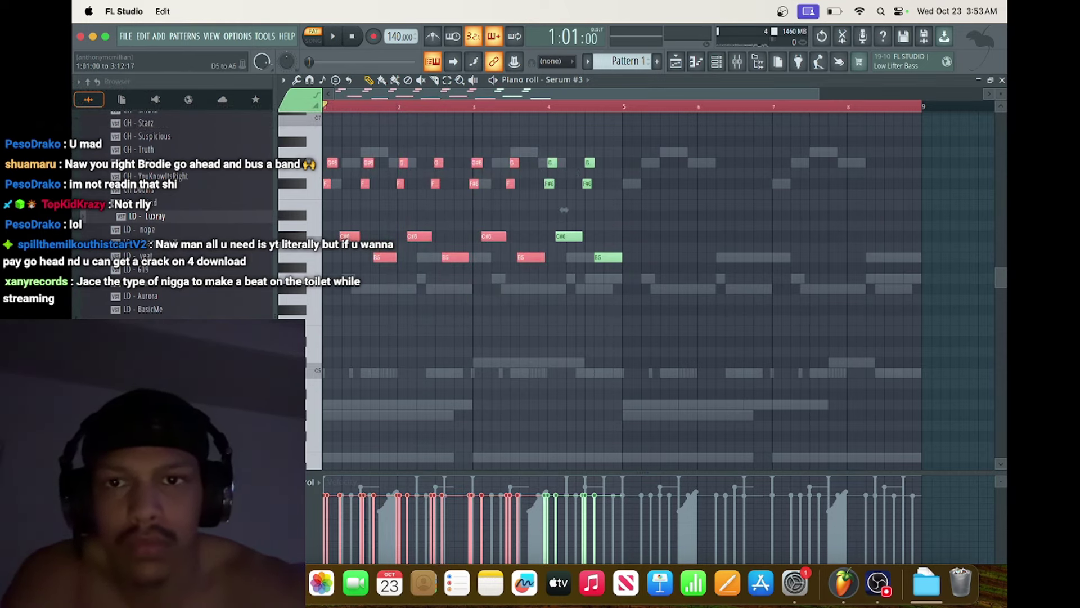
pyautogui.press('Delete')
pyautogui.click(552, 62)
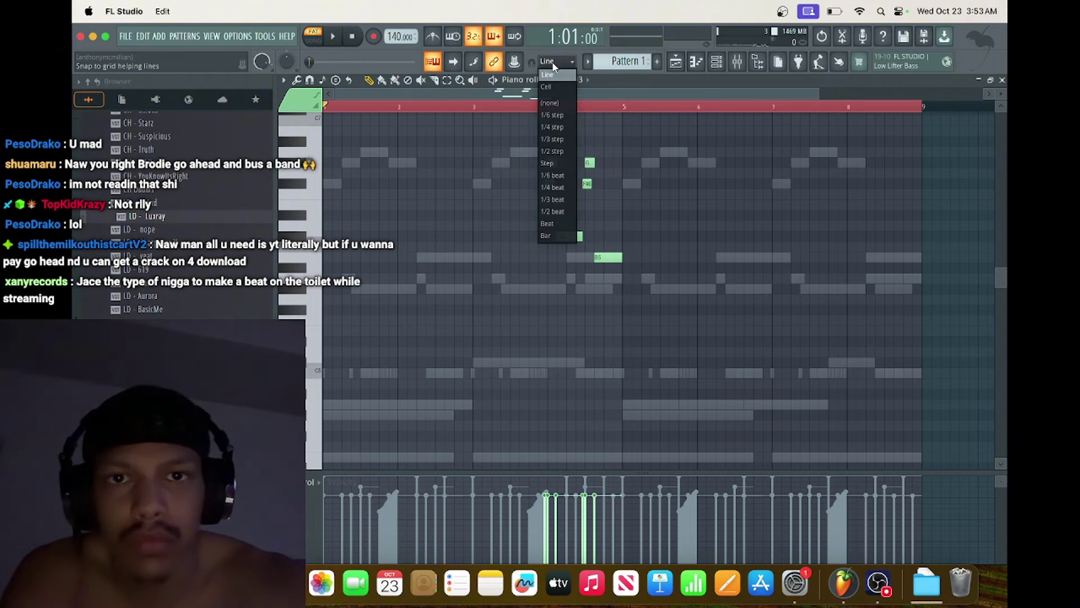
pyautogui.click(559, 79)
# Move the remaining bar 4 phrase to the start of bar 1 and play it back briefly.
pyautogui.scroll(2, 531, 210)
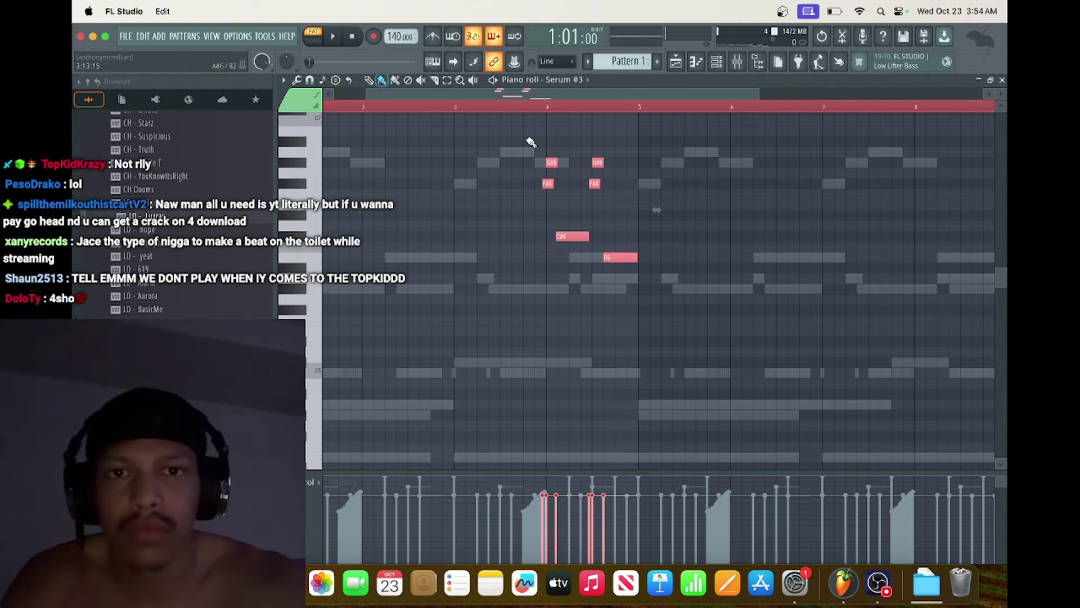
pyautogui.moveTo(550, 162); pyautogui.dragTo(292, 166)
pyautogui.press('space')
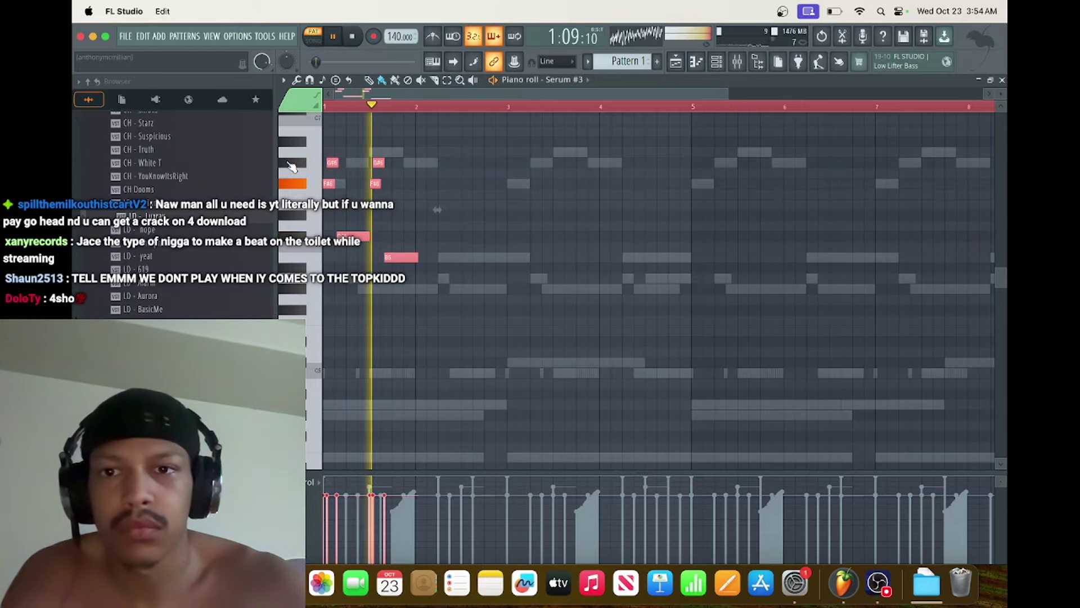
pyautogui.press('space')
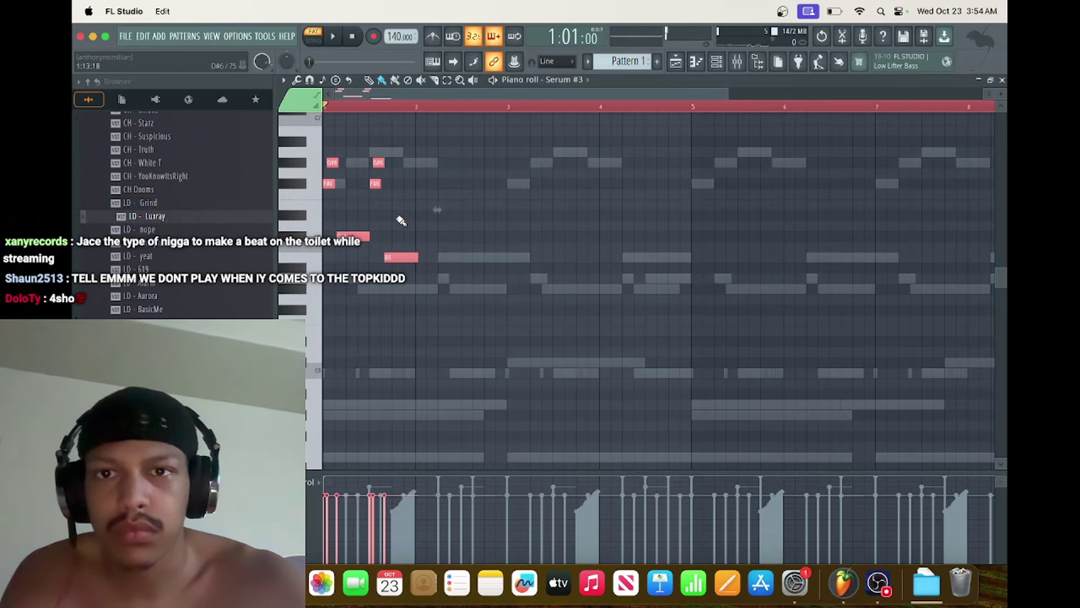
# Shift the long C#6 and B5 notes in bar 1 slightly earlier and play the phrase from step 13.
pyautogui.click(387, 105)
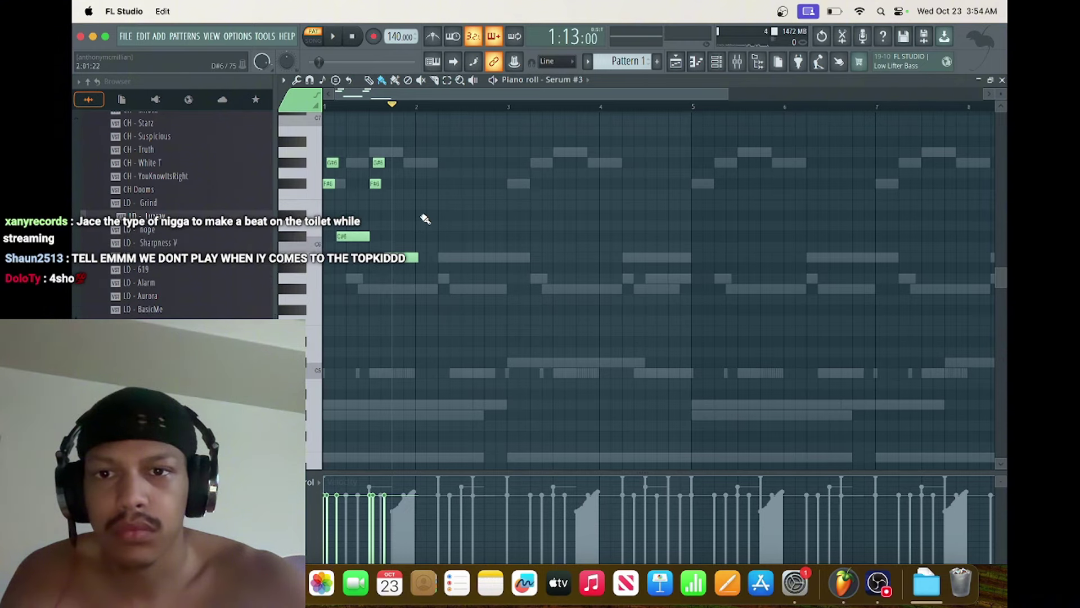
pyautogui.moveTo(412, 220); pyautogui.dragTo(323, 268)
pyautogui.press('space')
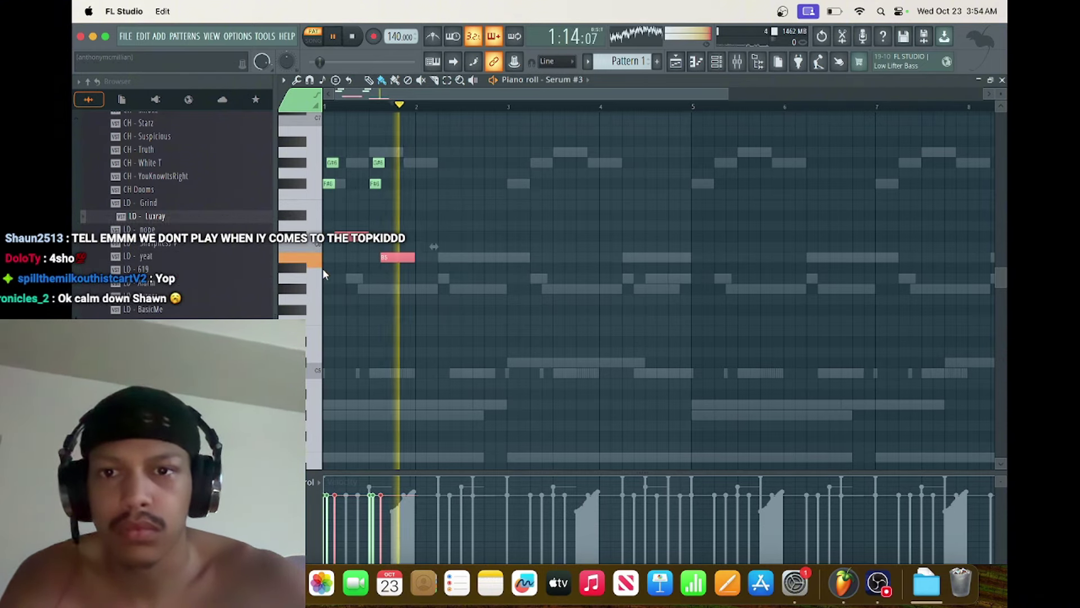
# Return the playhead to the start of bar 1 and listen to the edited Serum #3 phrase.
pyautogui.press('space')
pyautogui.click(359, 105)
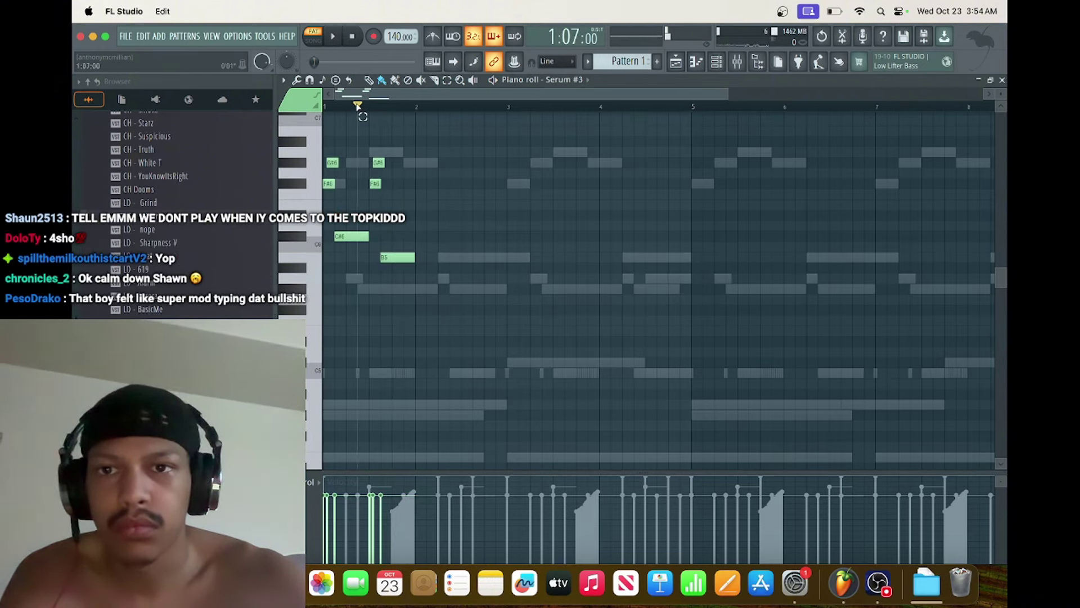
pyautogui.moveTo(354, 106); pyautogui.dragTo(325, 106)
pyautogui.click(310, 115)
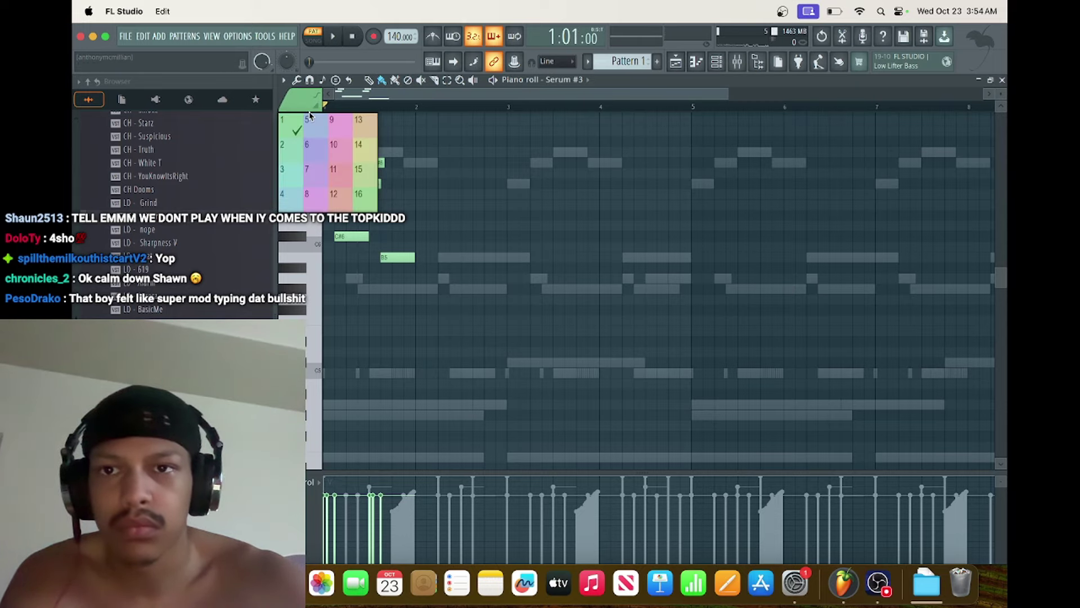
pyautogui.press('space')
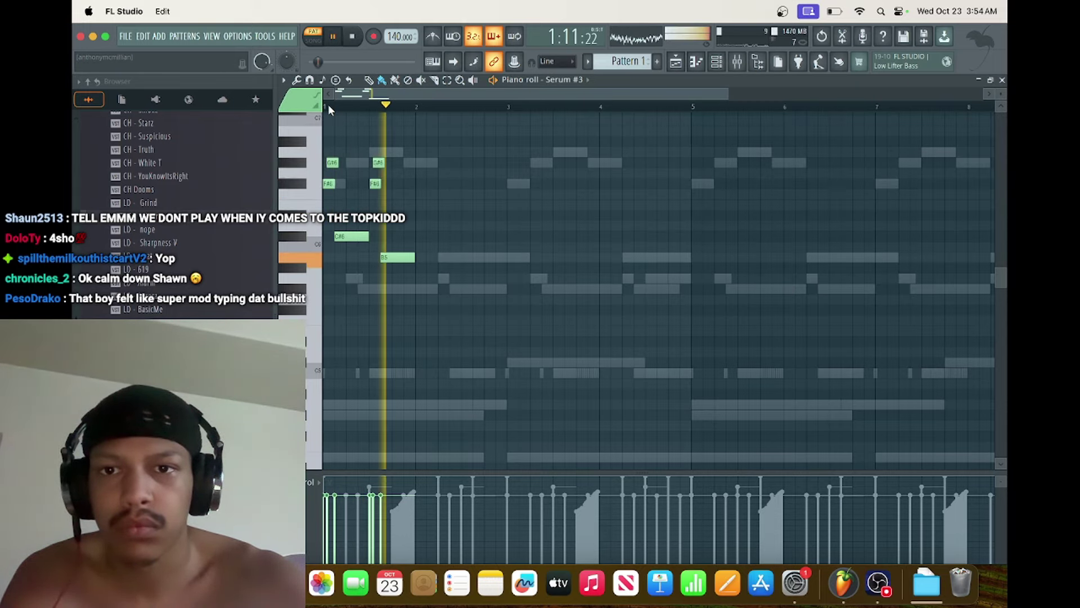
pyautogui.press('space')
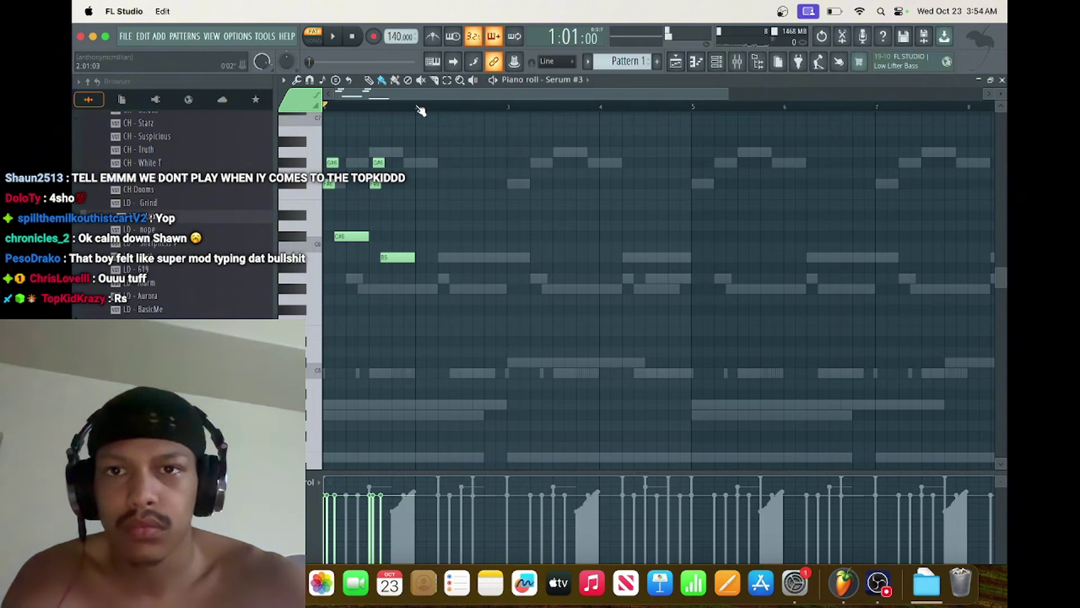
# Duplicate the bar 1 Serum #3 phrase to fill all eight bars, undo the surplus copy, and play the pattern from the start.
pyautogui.moveTo(421, 111); pyautogui.dragTo(332, 107)
pyautogui.hotkey('ctrl', 'b')
pyautogui.hotkey('ctrl', 'b')
pyautogui.hotkey('ctrl', 'b')
pyautogui.hotkey('ctrl', 'b')
pyautogui.hotkey('ctrl', 'b')
pyautogui.hotkey('ctrl', 'b')
pyautogui.hotkey('ctrl', 'b')
pyautogui.hotkey('ctrl', 'b')
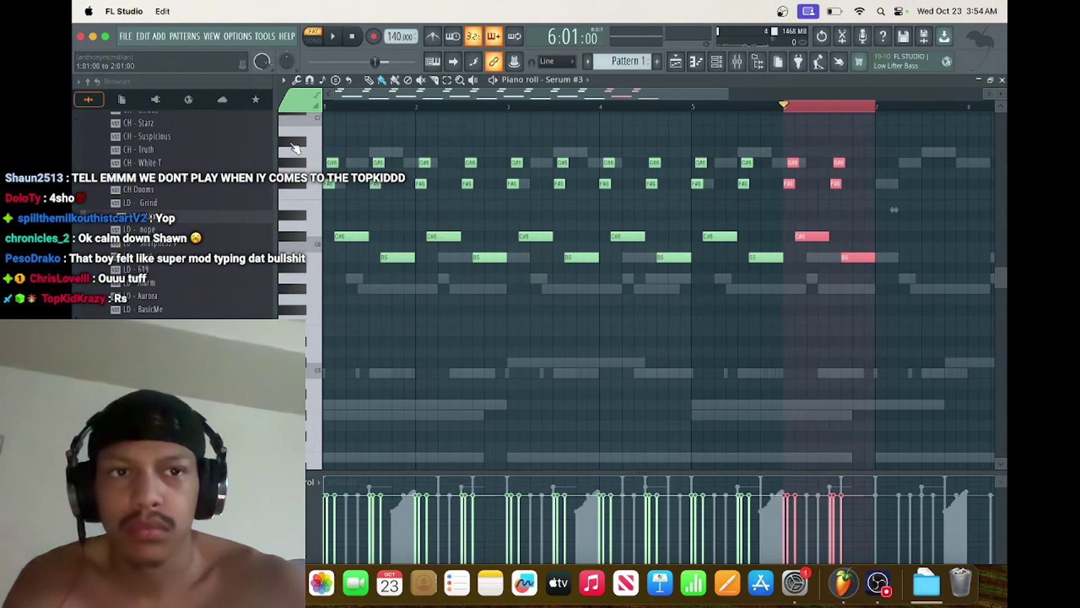
pyautogui.hotkey('ctrl', 'z')
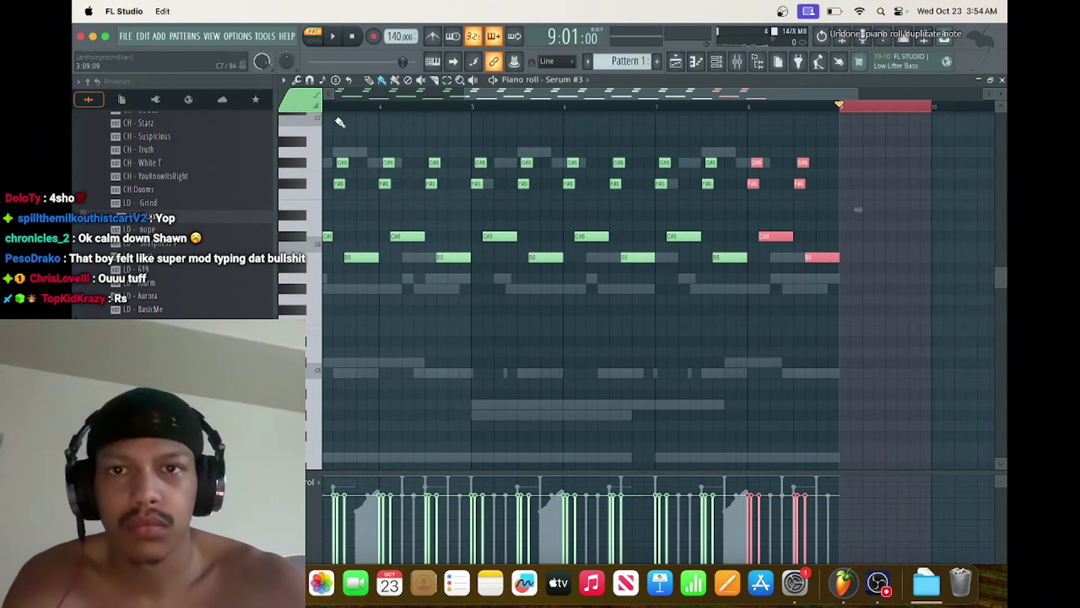
pyautogui.click(380, 107)
pyautogui.click(353, 36)
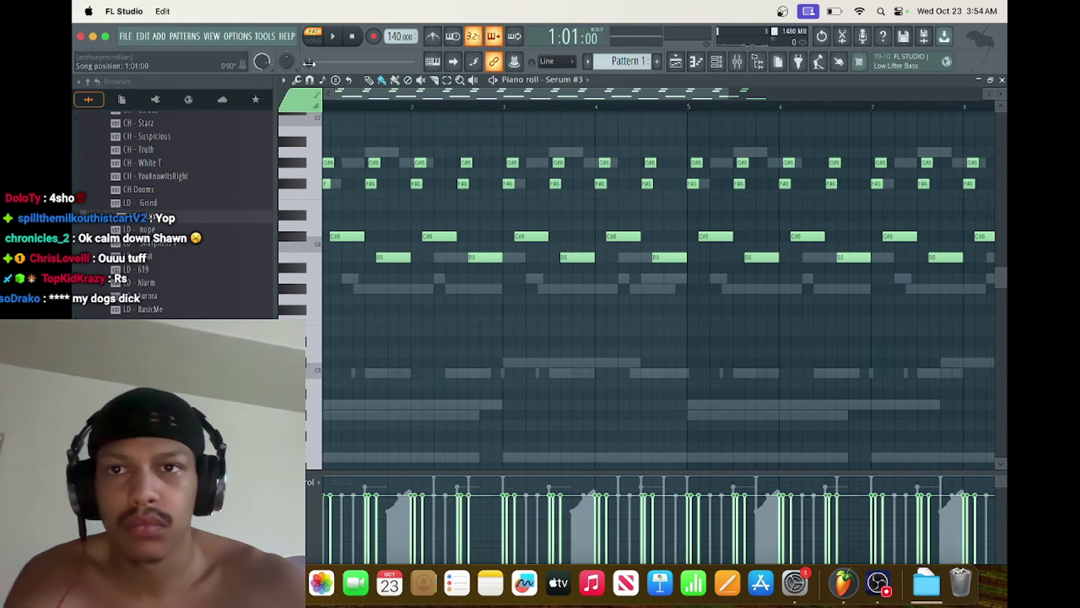
pyautogui.press('space')
# Search the generator plugins for "arc" and add the VST version of Arcade as a new channel.
pyautogui.press('F6')
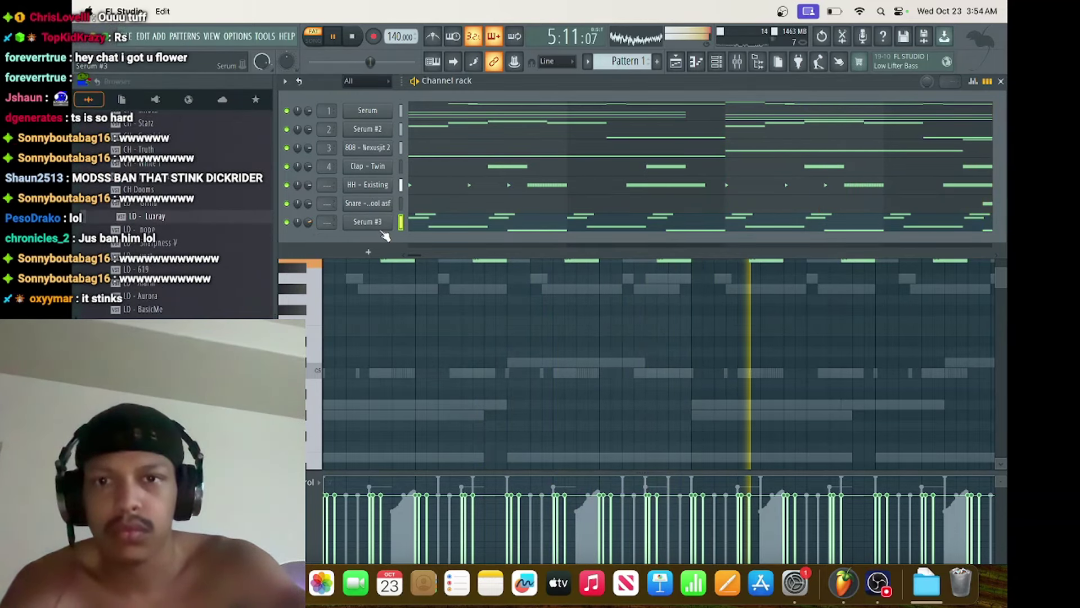
pyautogui.rightClick(432, 62)
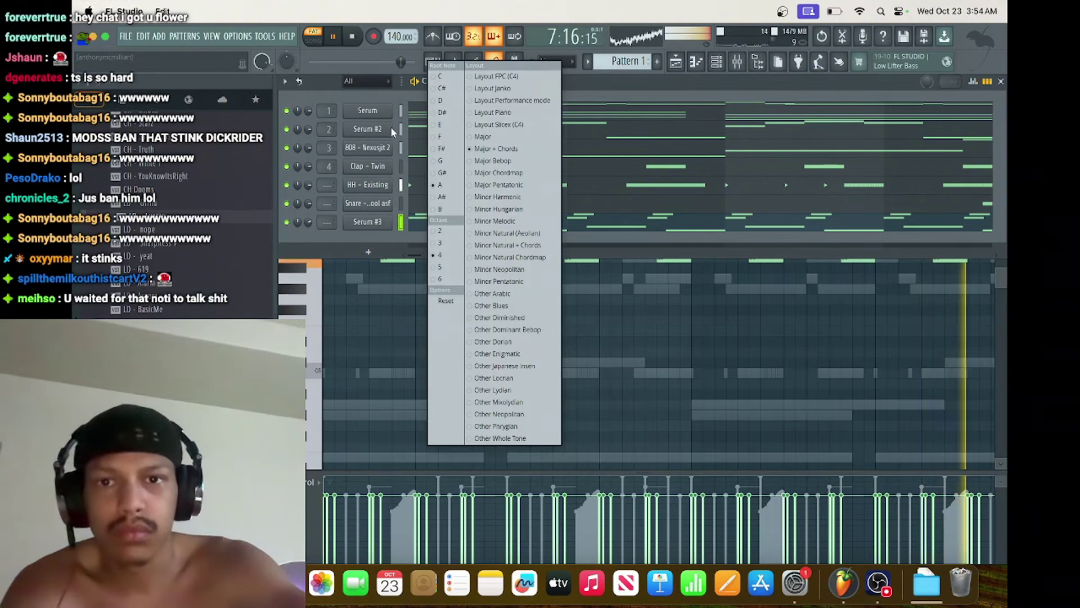
pyautogui.click(358, 241)
pyautogui.click(367, 251)
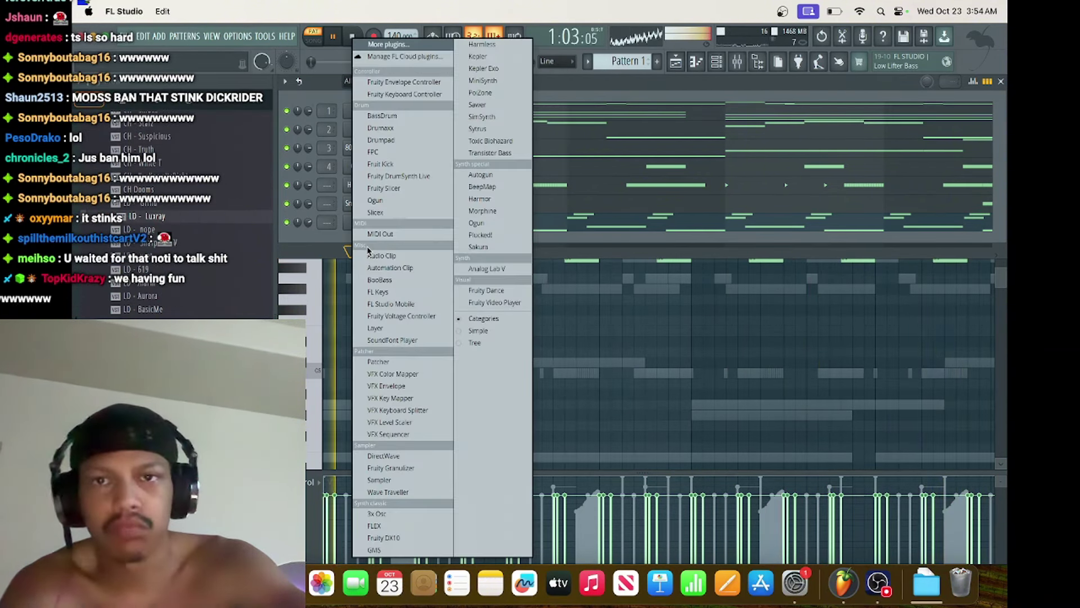
pyautogui.click(404, 46)
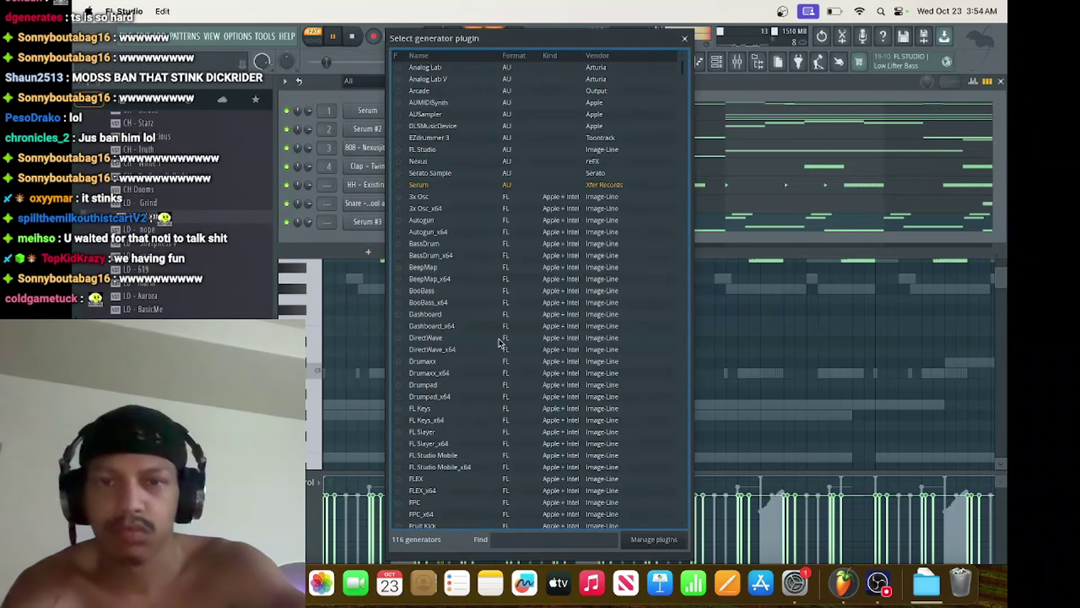
pyautogui.click(524, 532)
pyautogui.write('arc')
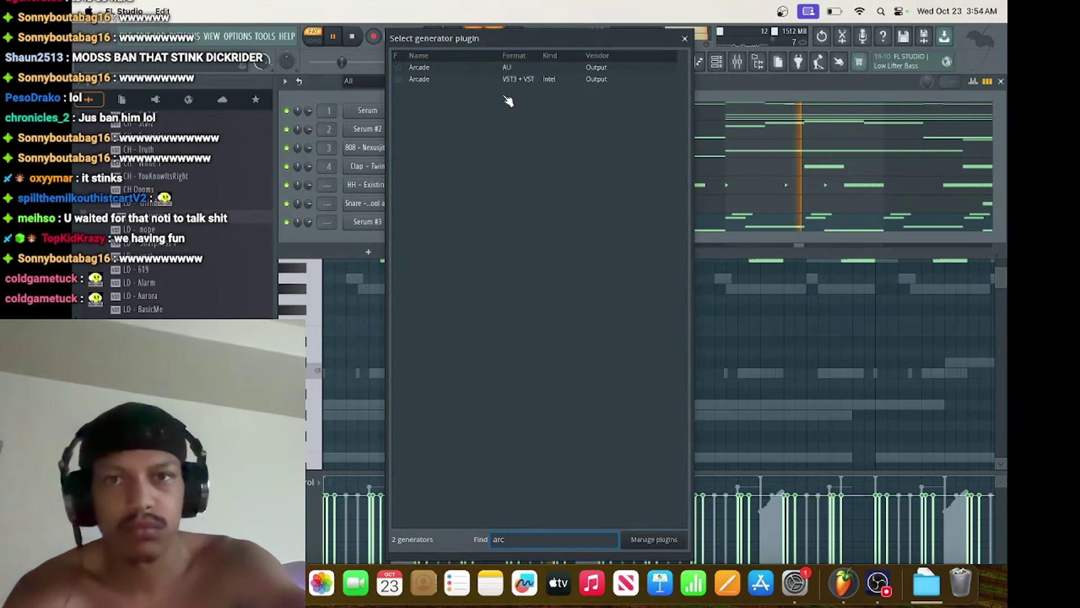
pyautogui.doubleClick(506, 80)
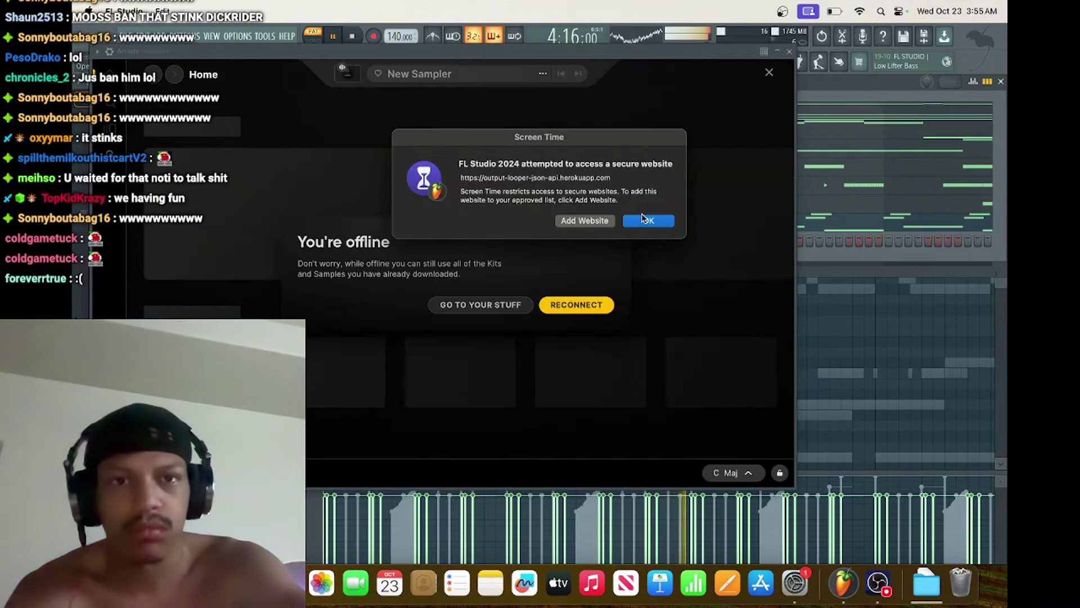
# Dismiss the Screen Time alert, reconnect Arcade to its online library, and set the session key to A Maj.
pyautogui.click(646, 219)
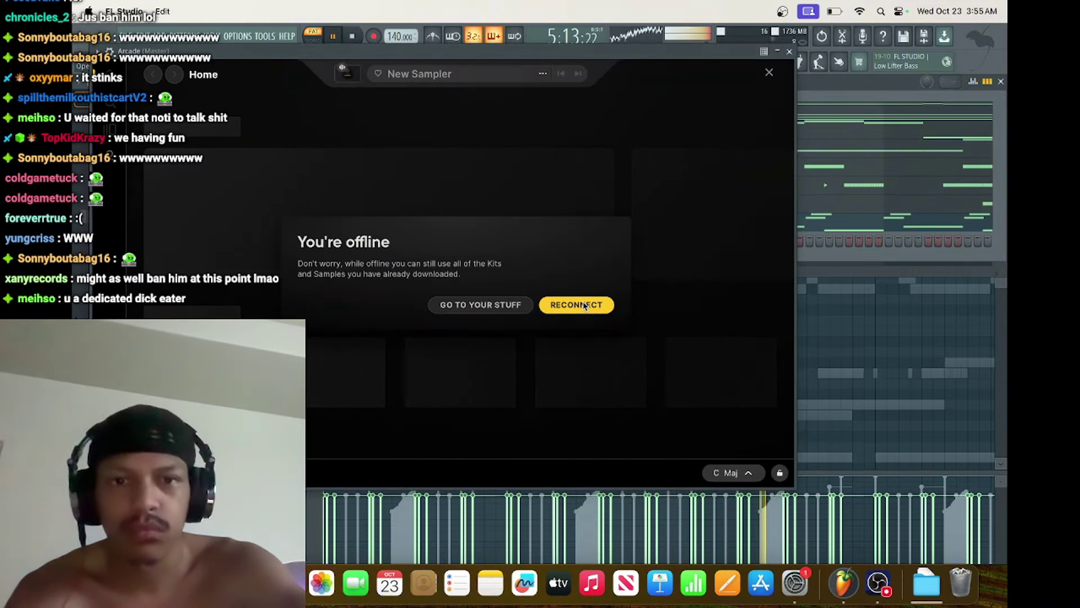
pyautogui.click(585, 306)
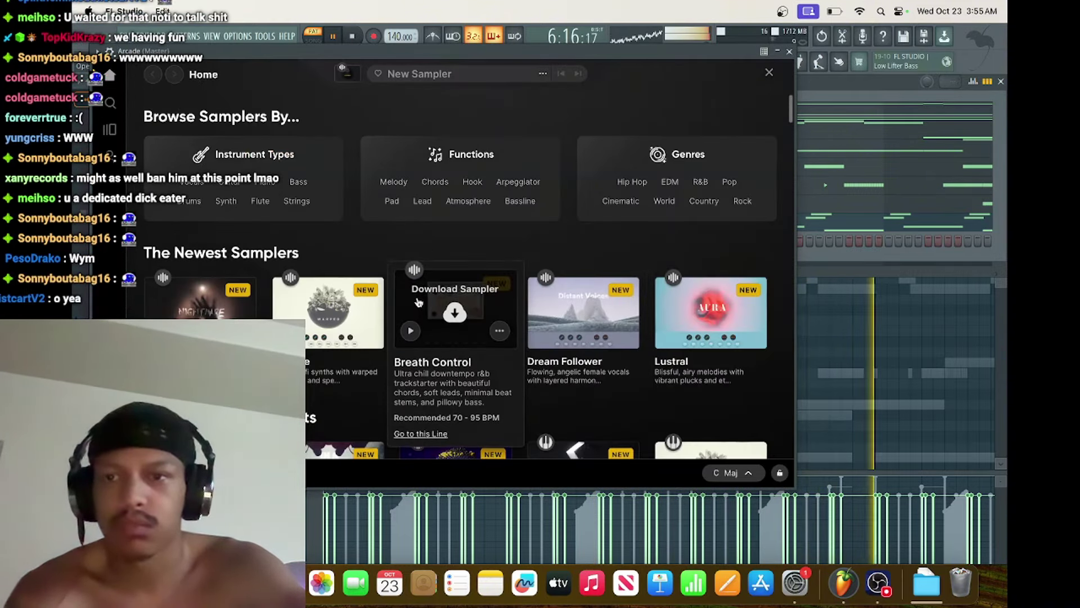
pyautogui.scroll(-15, 418, 302)
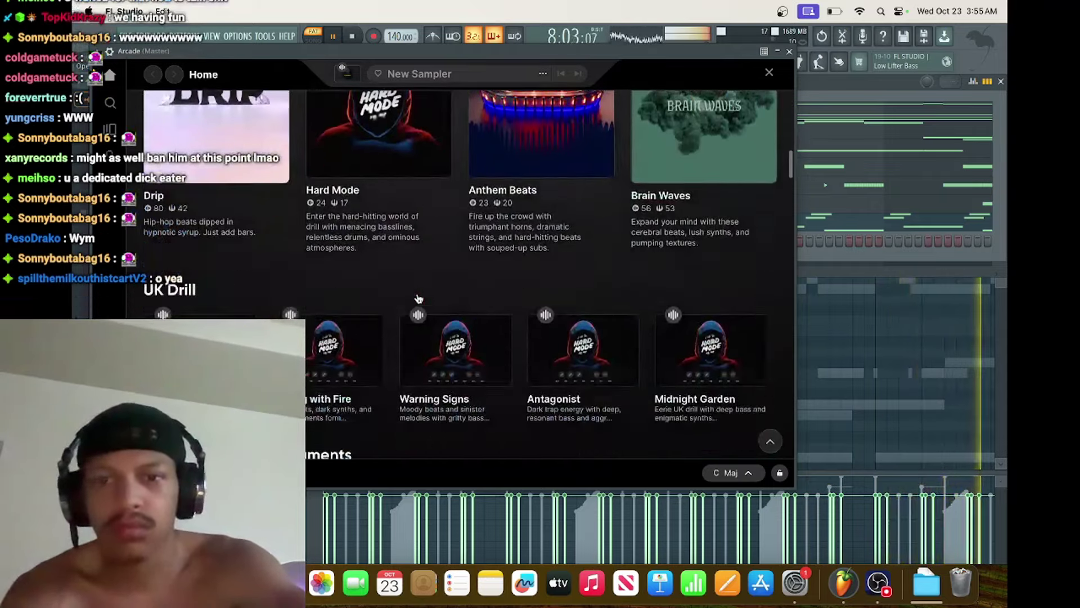
pyautogui.scroll(-8, 418, 298)
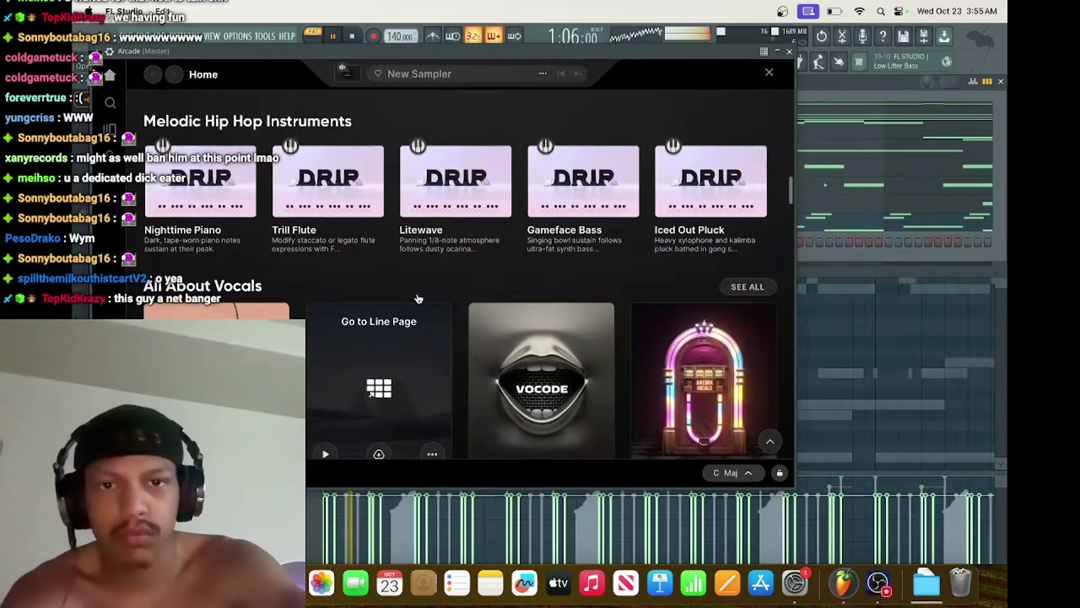
pyautogui.scroll(-4, 418, 298)
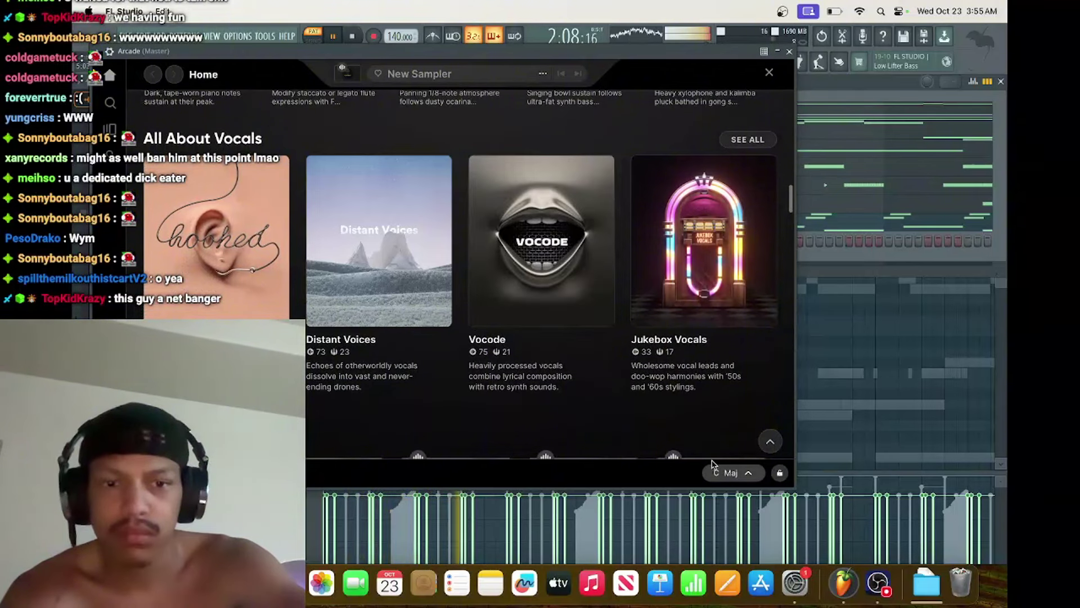
pyautogui.click(720, 472)
pyautogui.click(707, 394)
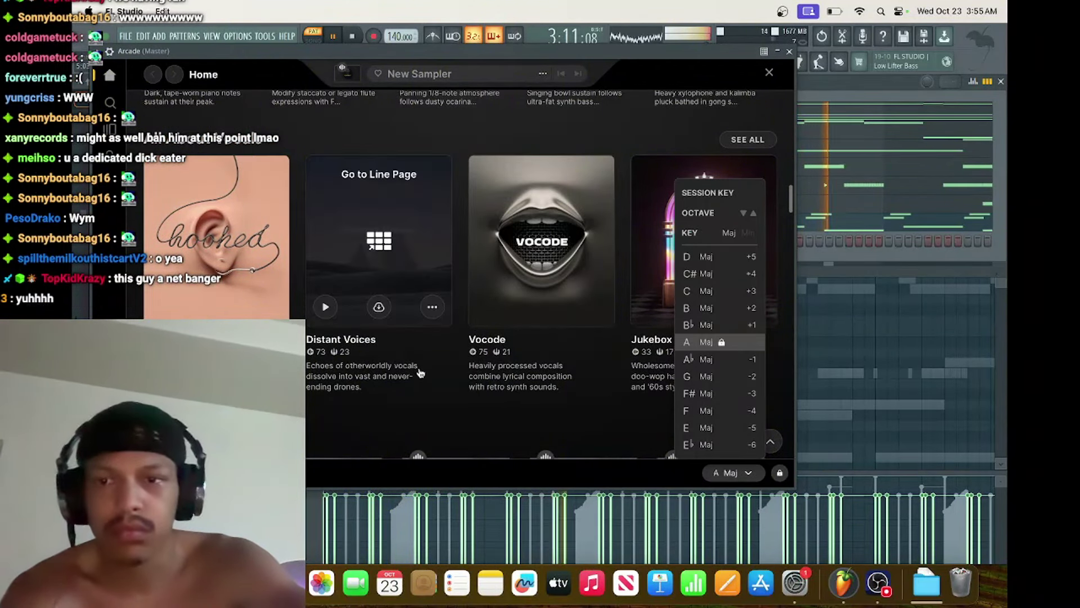
# Load the 2gether sampler from the Hooked line and preview the On the Low sampler.
pyautogui.click(275, 284)
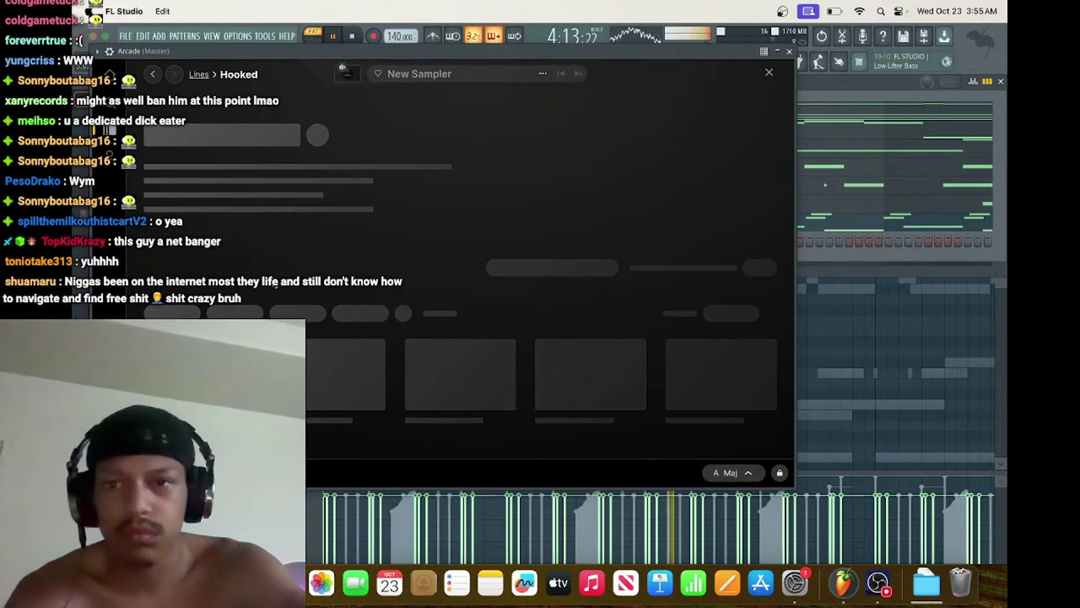
pyautogui.scroll(-5, 275, 284)
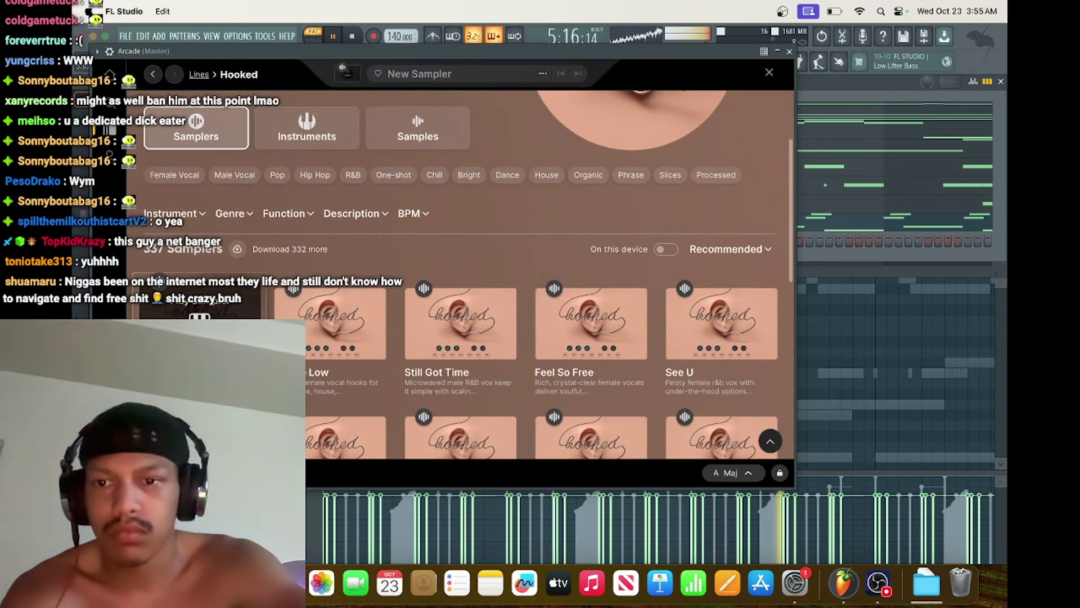
pyautogui.click(199, 298)
pyautogui.click(238, 75)
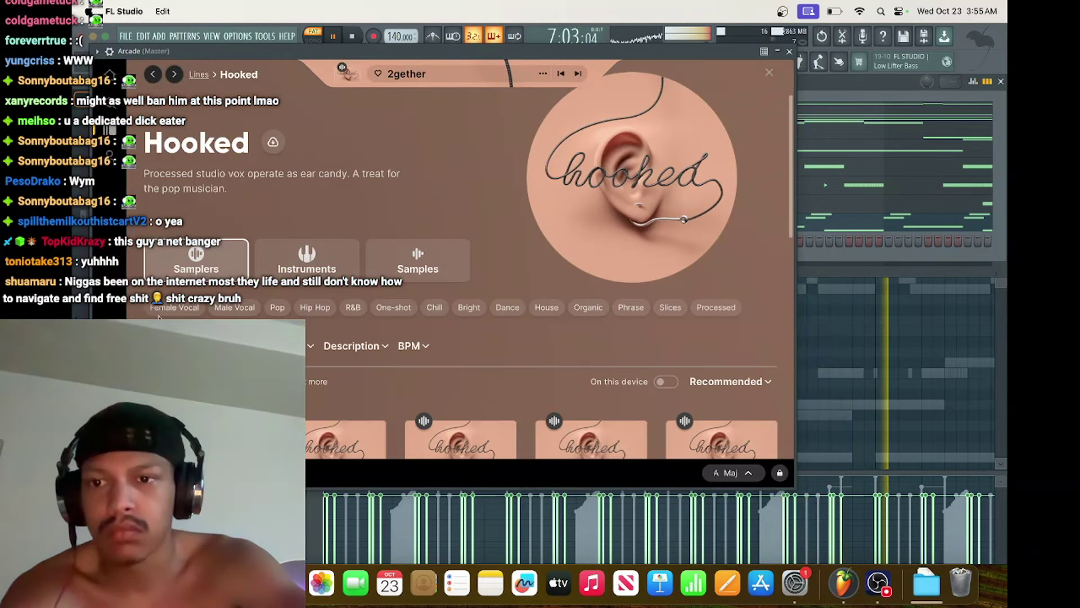
pyautogui.scroll(-3, 159, 318)
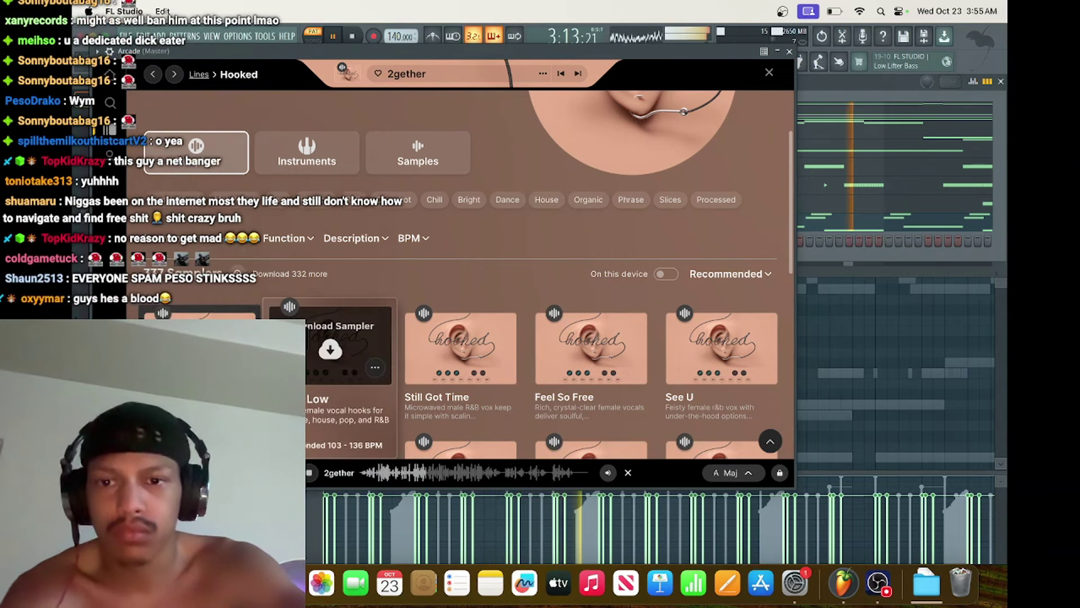
pyautogui.click(298, 363)
pyautogui.scroll(-2, 298, 349)
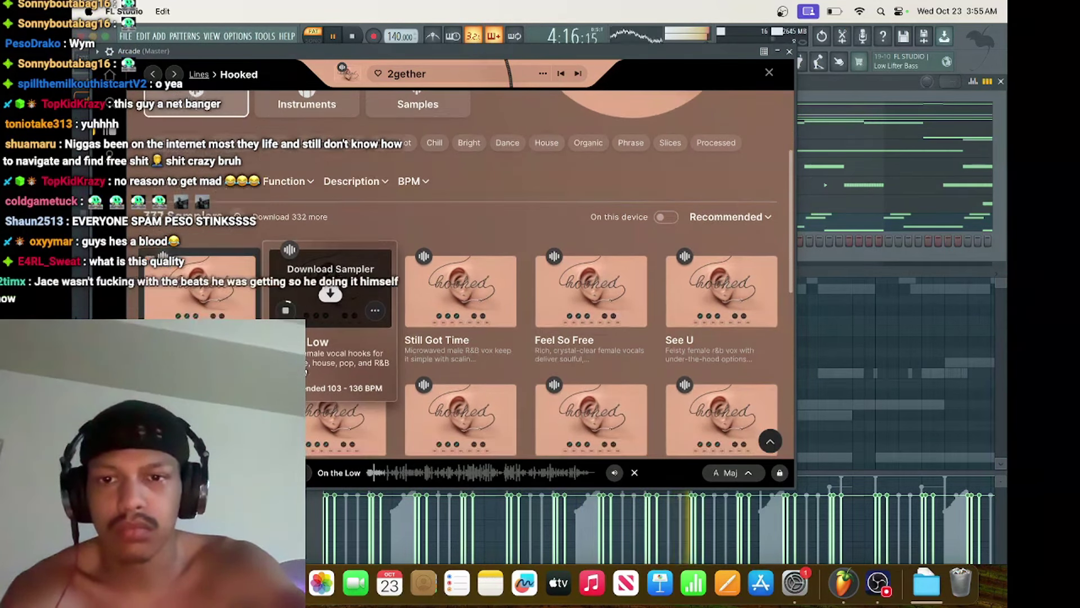
# Preview, download and load the Dream Follower sampler from Arcade's newest samplers, and move the plugin window slightly down.
pyautogui.click(155, 74)
pyautogui.moveTo(554, 299)
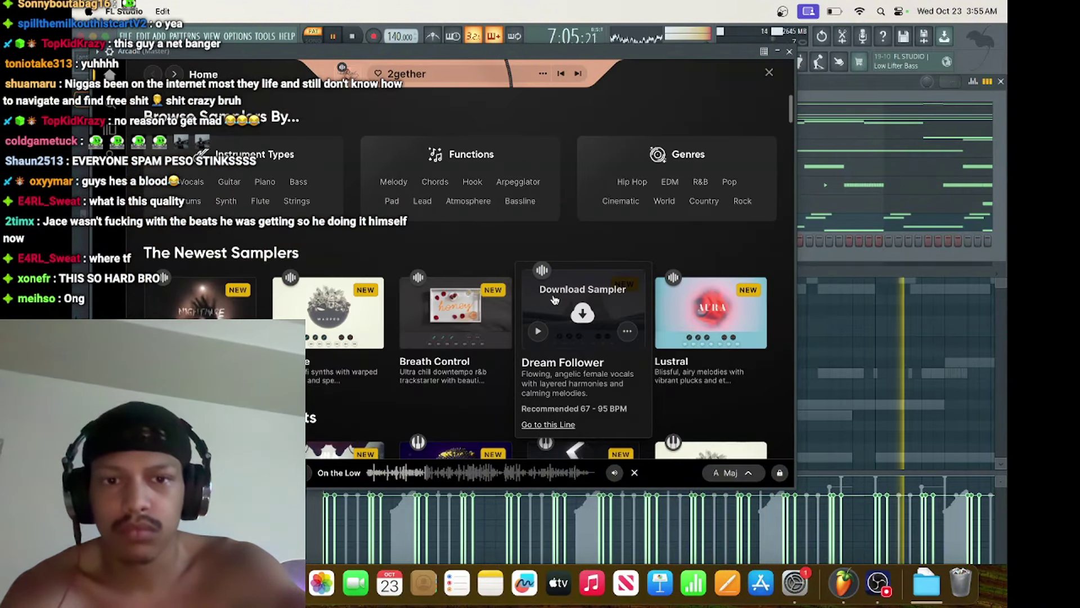
pyautogui.click(537, 331)
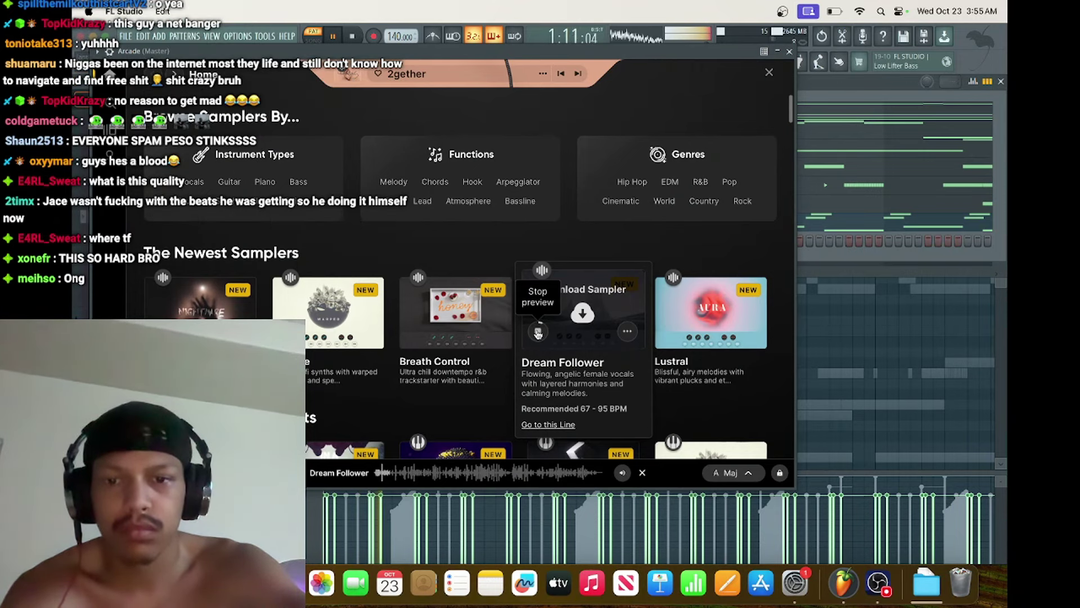
pyautogui.click(579, 314)
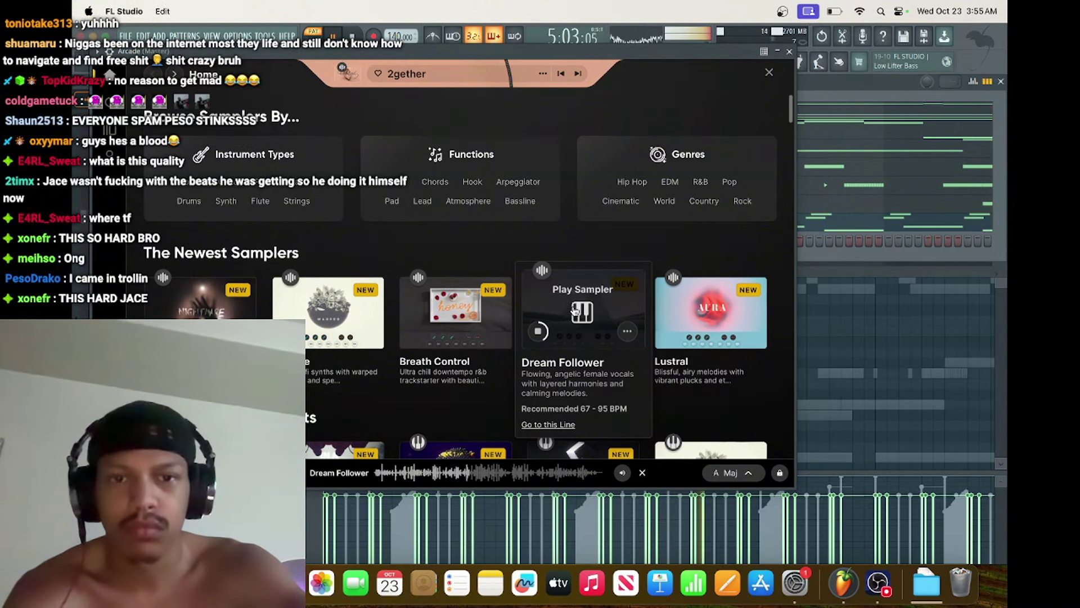
pyautogui.click(576, 304)
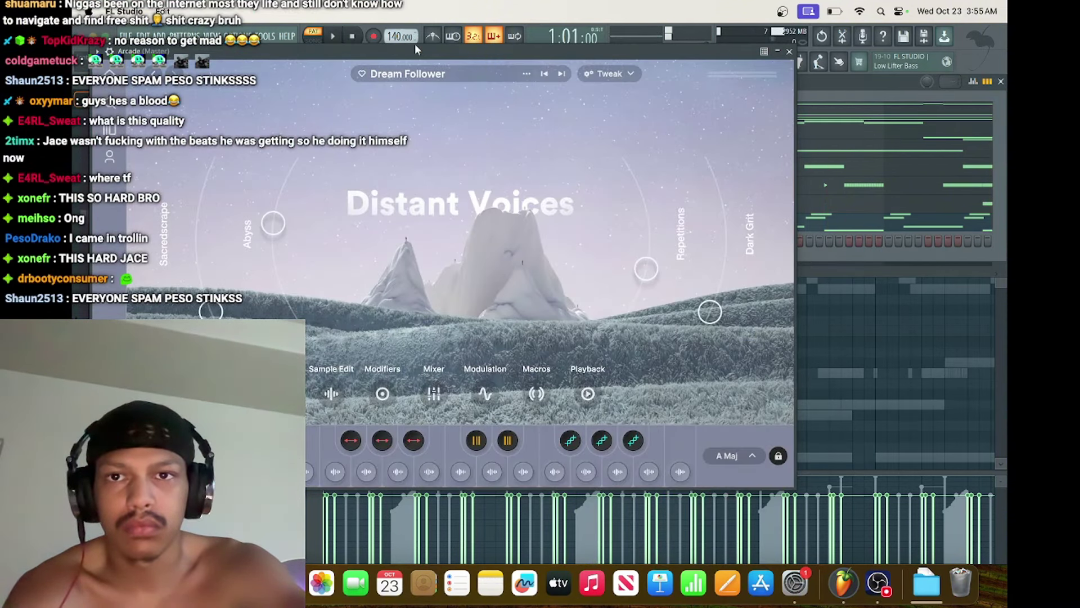
pyautogui.moveTo(416, 50); pyautogui.dragTo(422, 88)
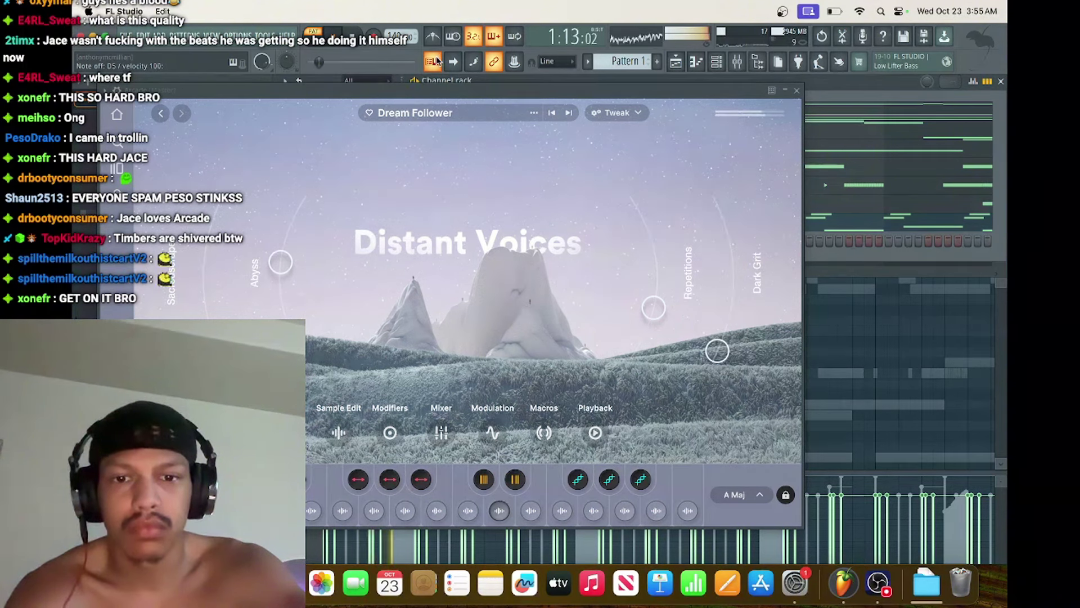
# Open the mixer at full size, close the Arcade window, and stop playback.
pyautogui.click(737, 61)
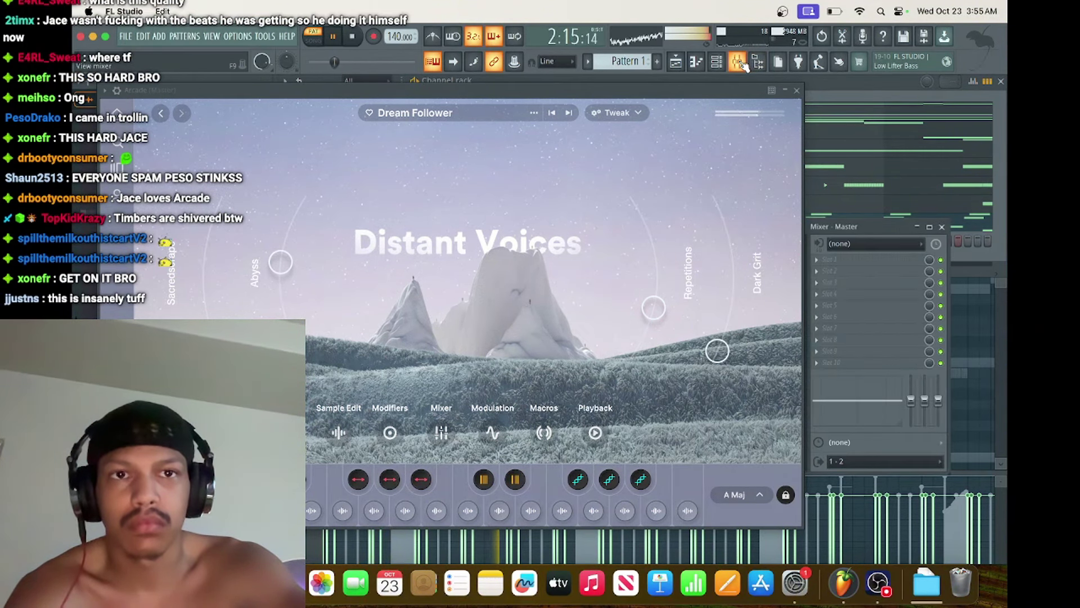
pyautogui.click(935, 226)
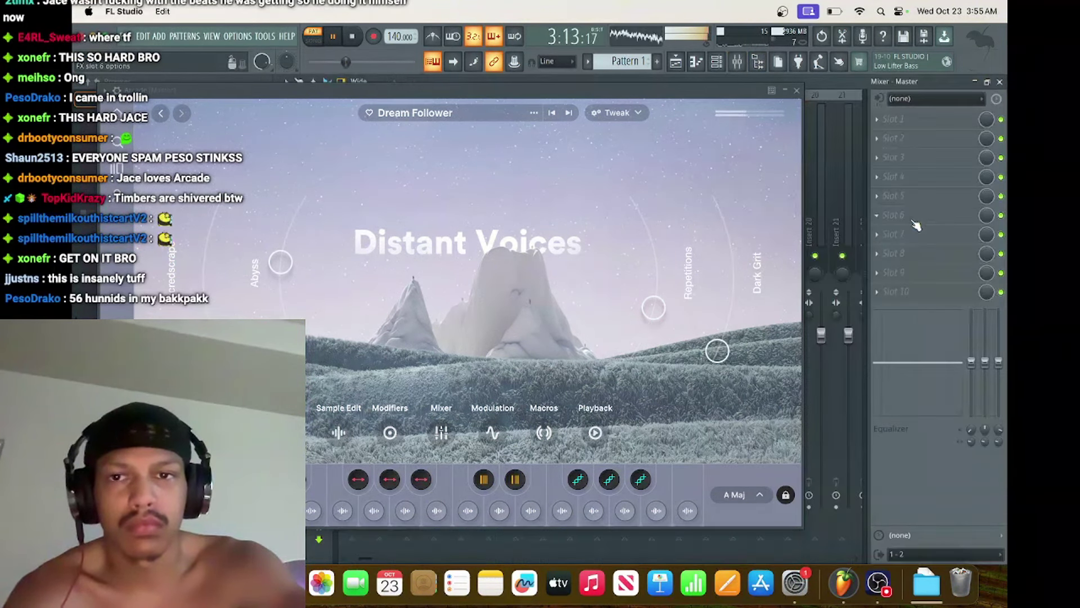
pyautogui.click(796, 91)
pyautogui.press('space')
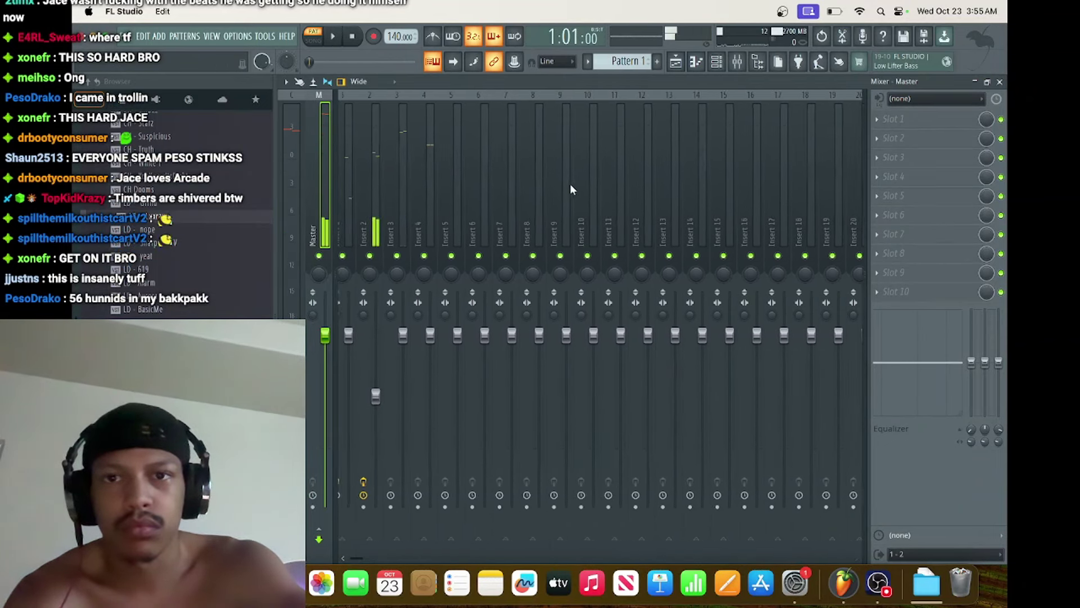
# Lower the volumes of mixer tracks Insert 1 and Insert 2 while the pattern plays.
pyautogui.press('space')
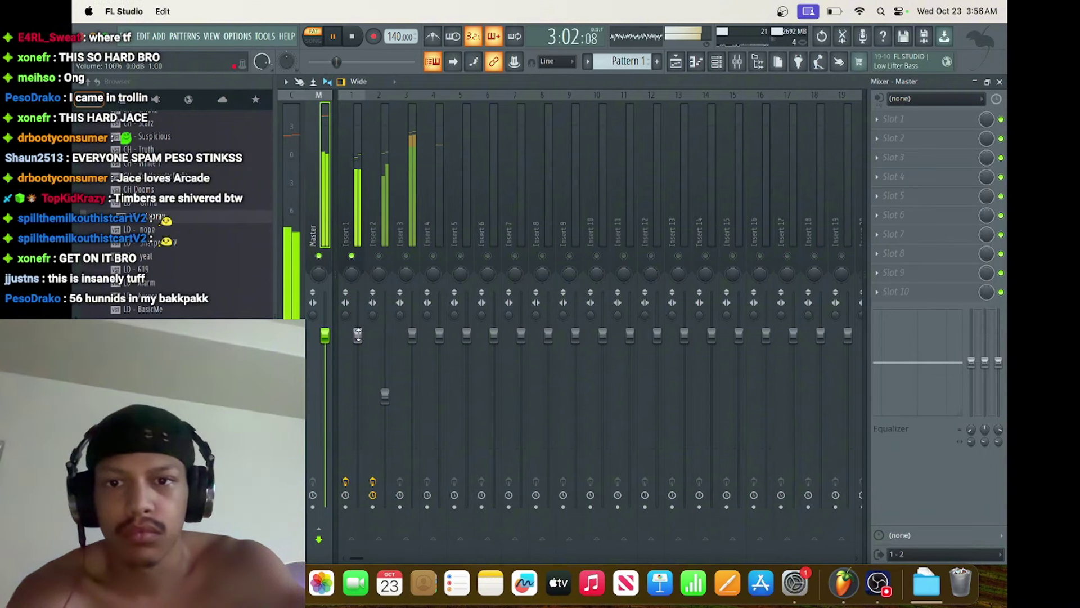
pyautogui.moveTo(358, 334); pyautogui.dragTo(357, 364)
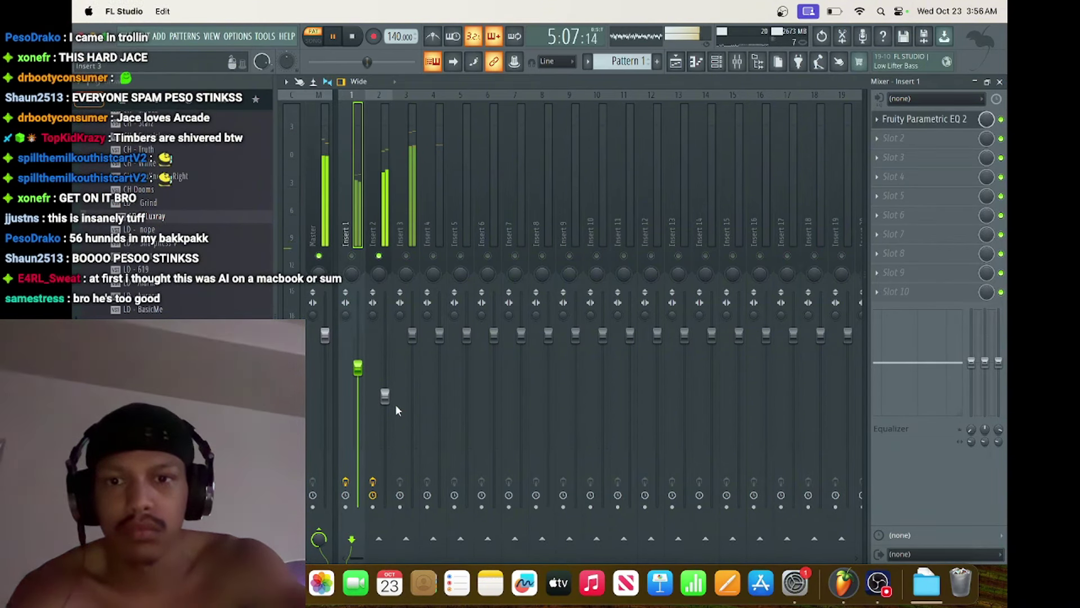
pyautogui.moveTo(385, 395); pyautogui.dragTo(385, 430)
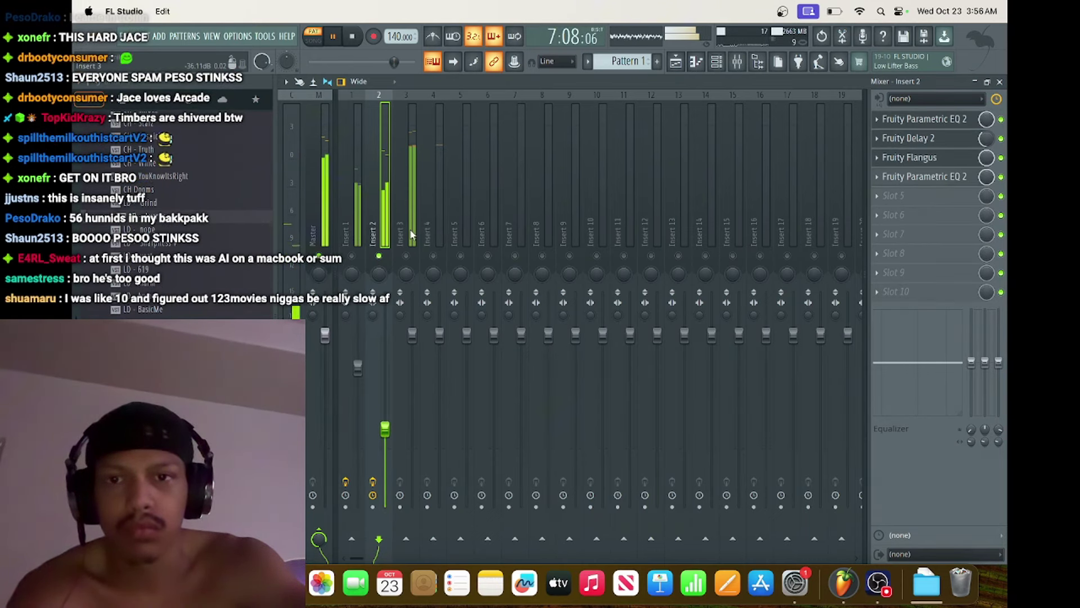
# Route the Serum #3 channel to mixer track Insert 5 and lower that track's volume.
pyautogui.rightClick(434, 256)
pyautogui.click(717, 62)
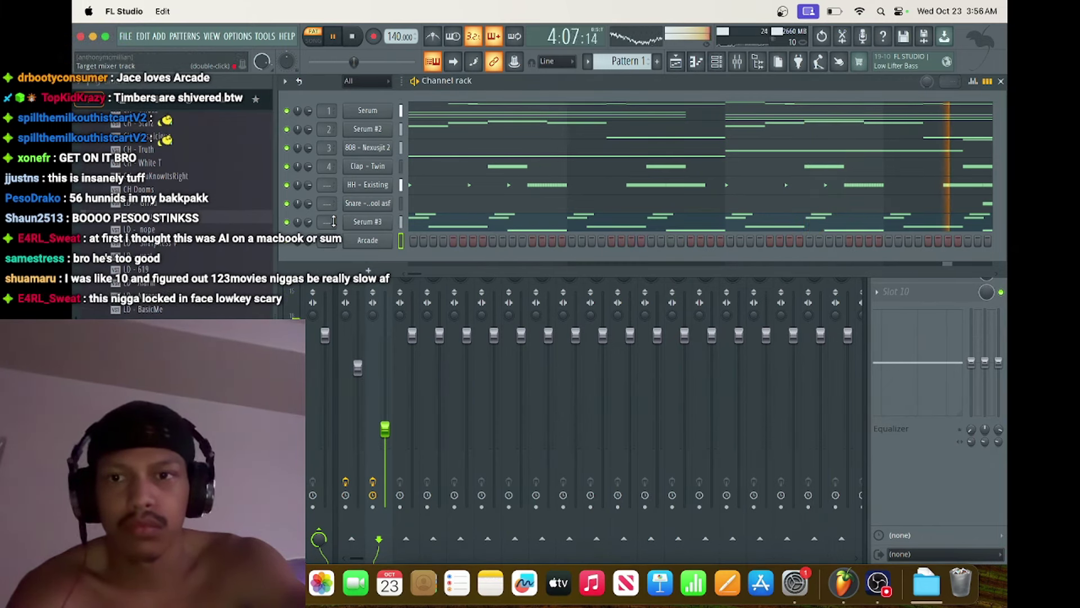
pyautogui.rightClick(333, 213)
pyautogui.click(337, 223)
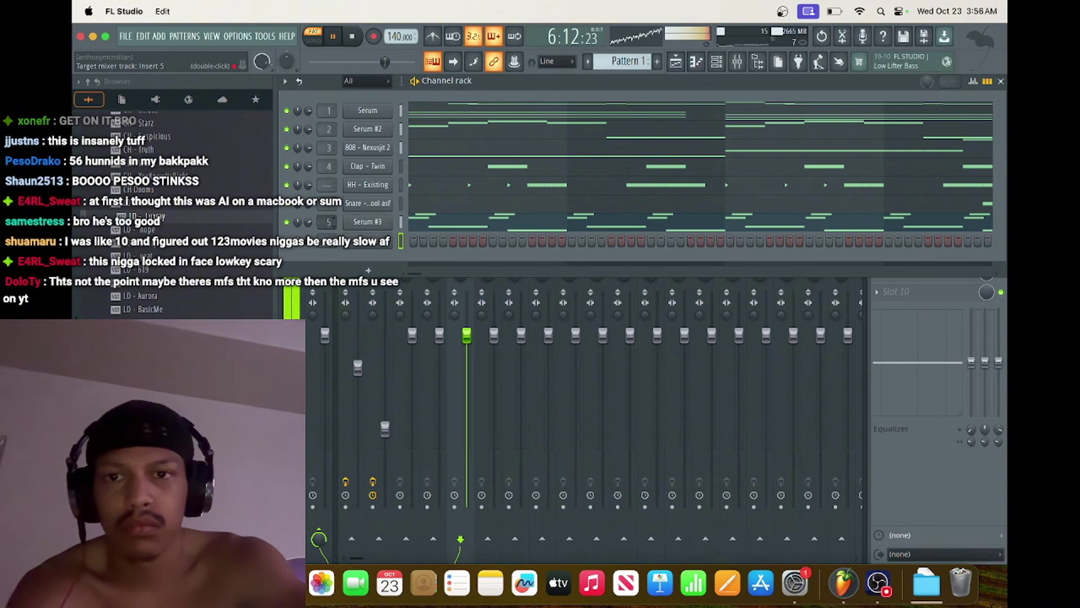
pyautogui.click(466, 337)
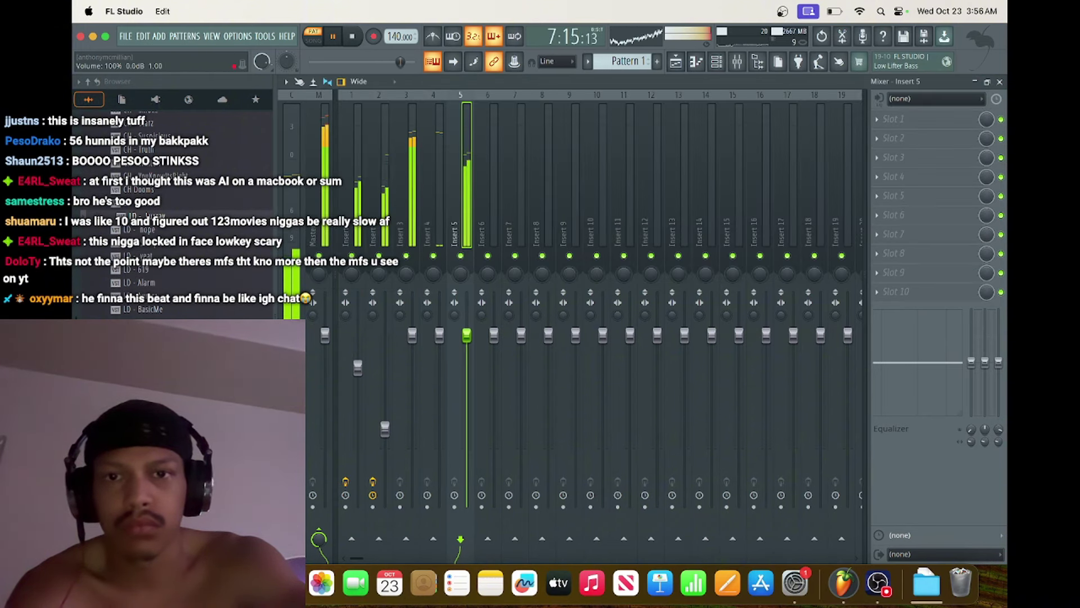
# Open and close the Arcade window with playback stopped, and route the Arcade channel to mixer track Insert 6.
pyautogui.click(719, 63)
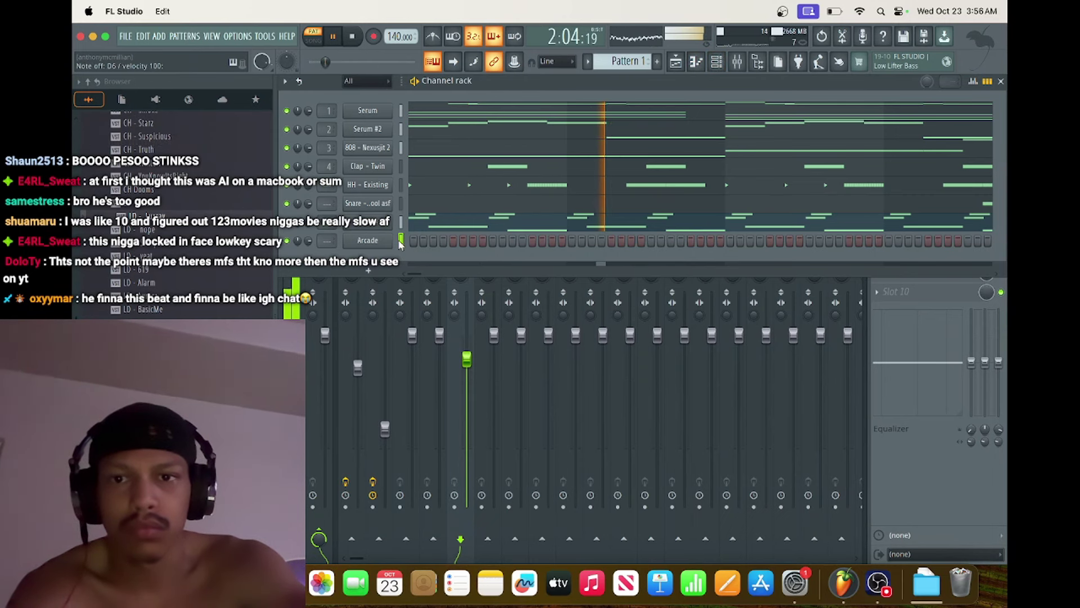
pyautogui.click(384, 247)
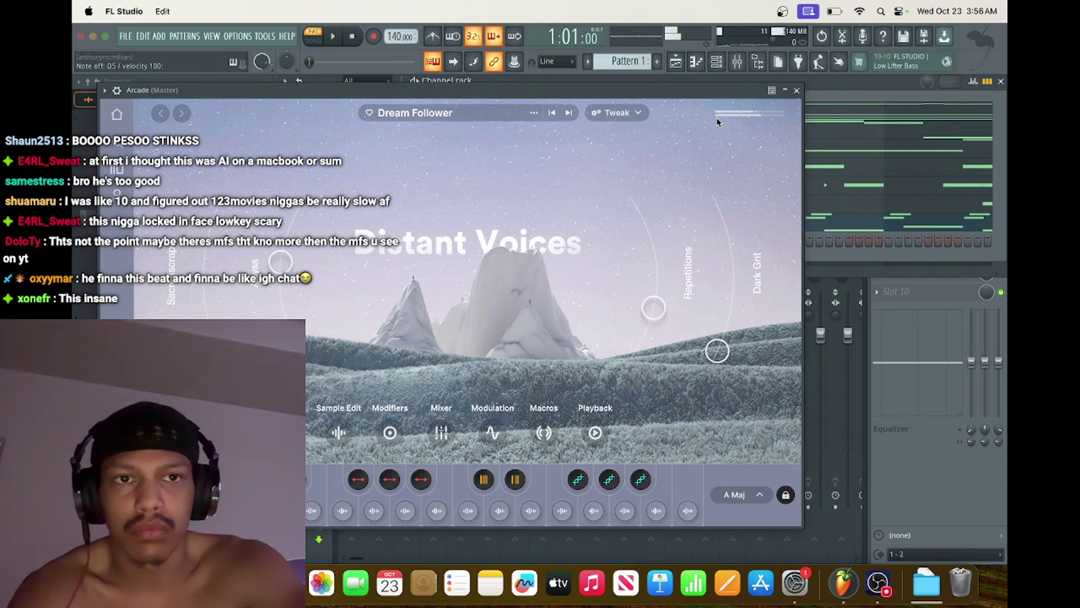
pyautogui.click(797, 90)
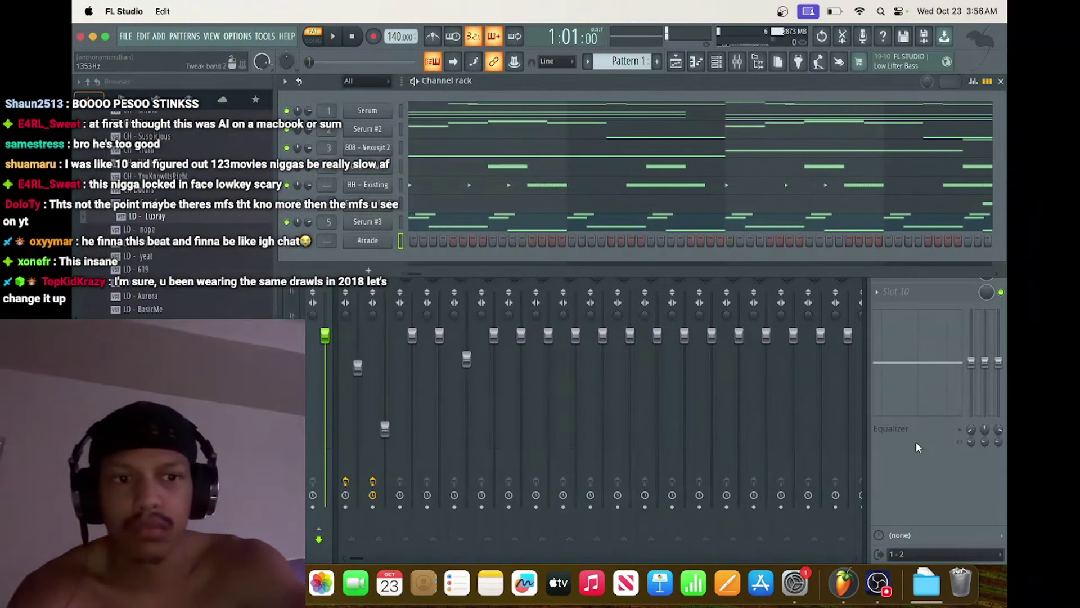
pyautogui.click(903, 297)
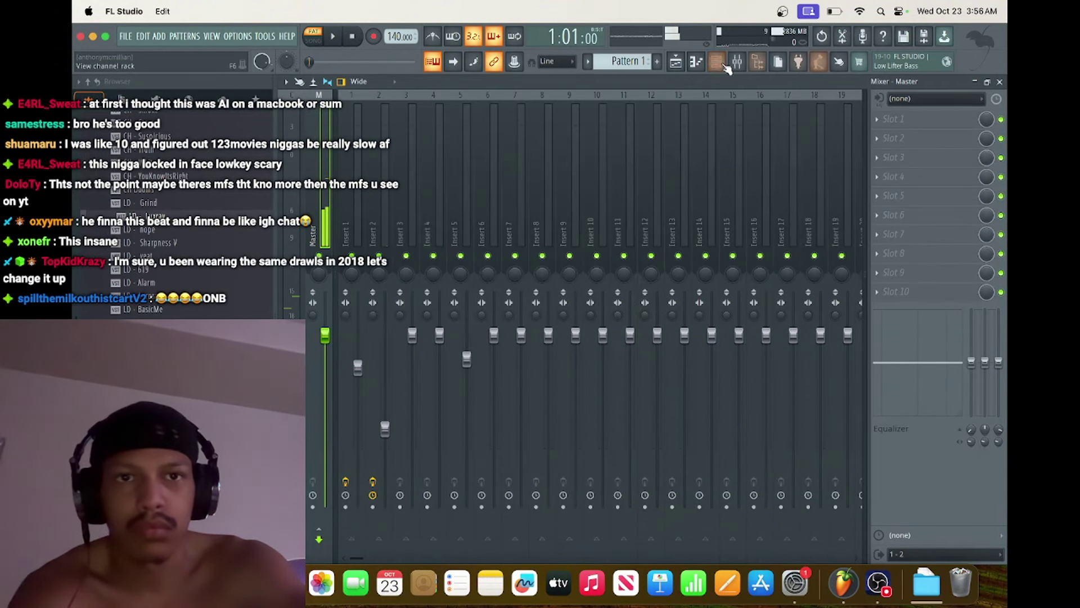
pyautogui.click(725, 66)
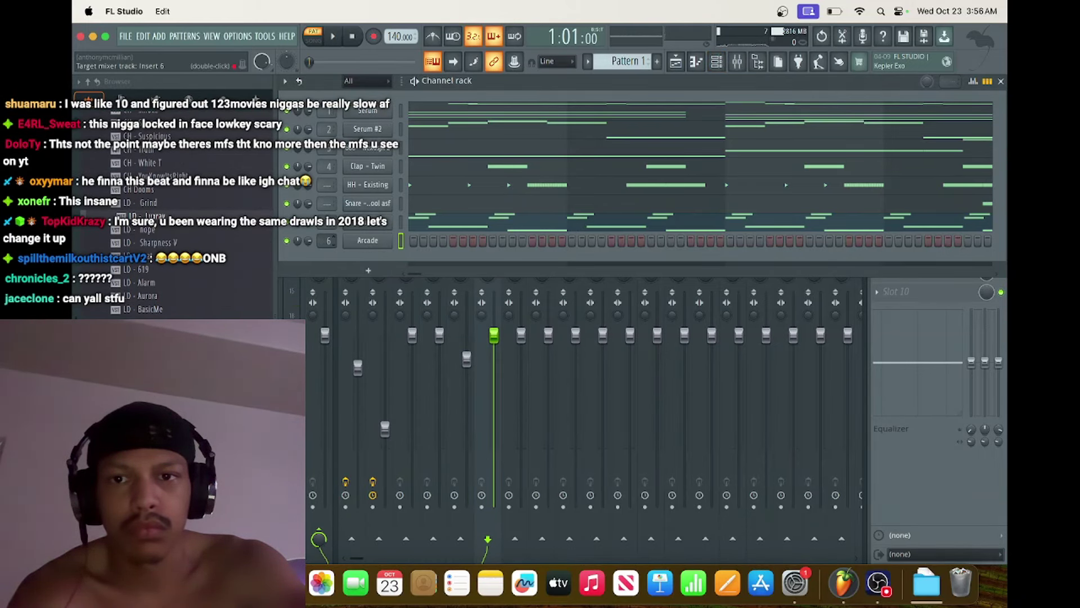
pyautogui.click(489, 366)
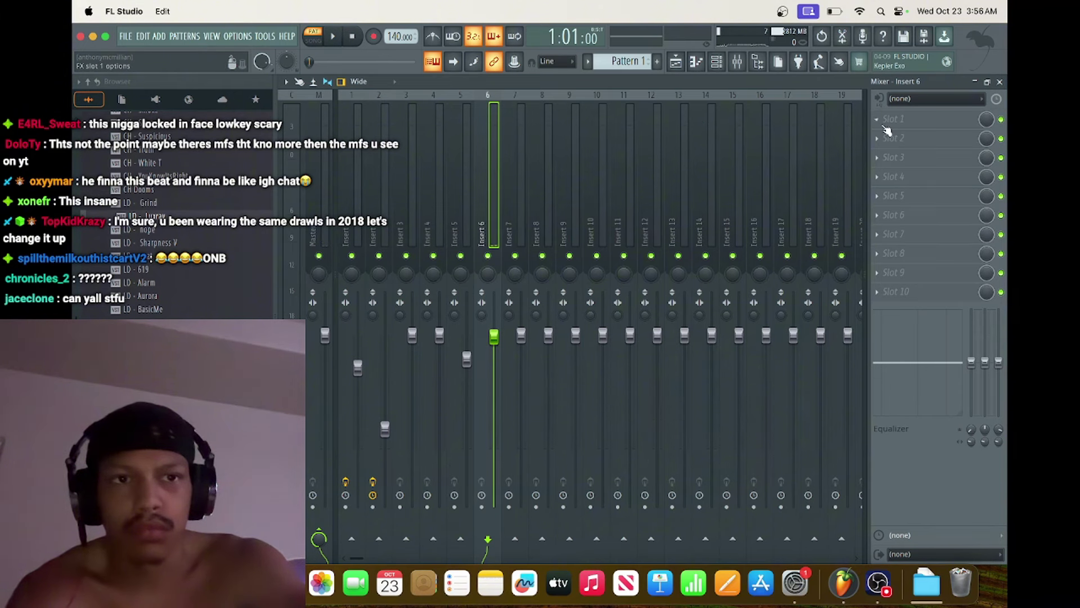
# Add Fruity WaveShaper to Insert 6, bend its curve upward in the lower half, and lower the track's volume to 82%.
pyautogui.click(887, 129)
pyautogui.click(661, 70)
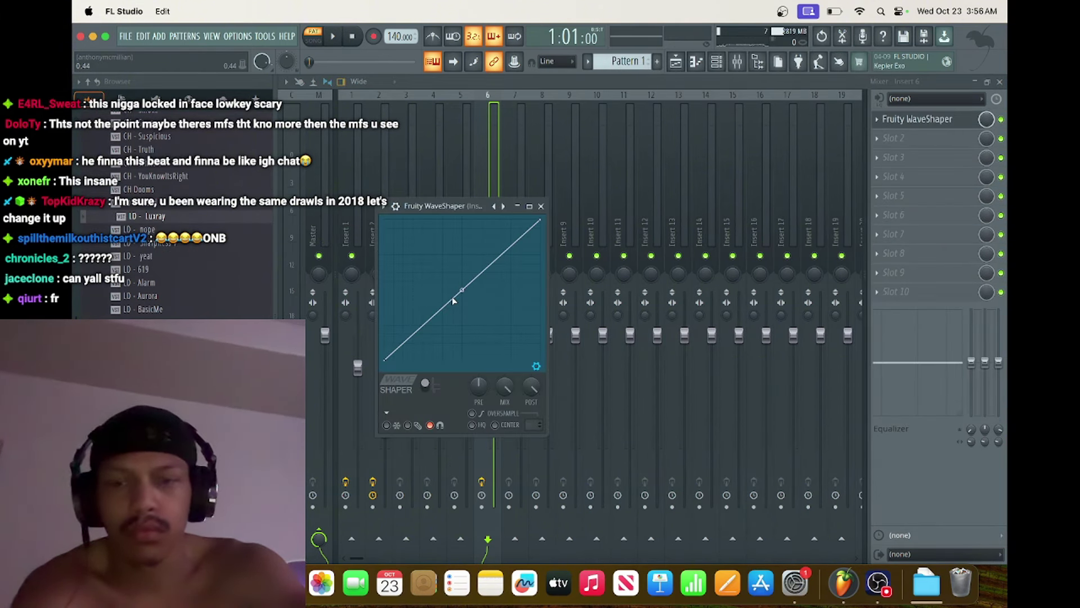
pyautogui.rightClick(453, 298)
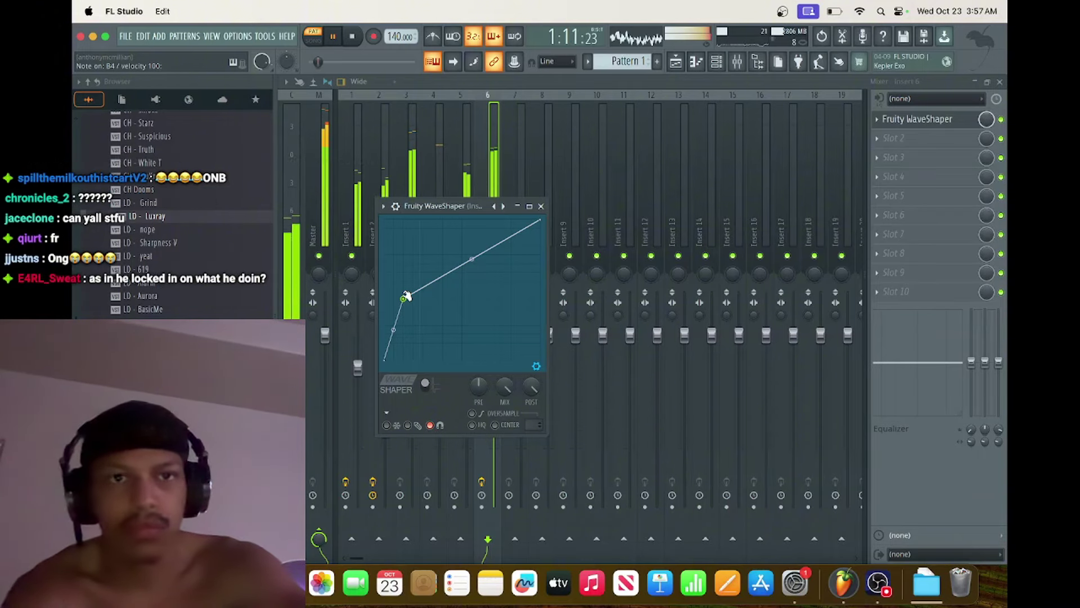
pyautogui.click(541, 206)
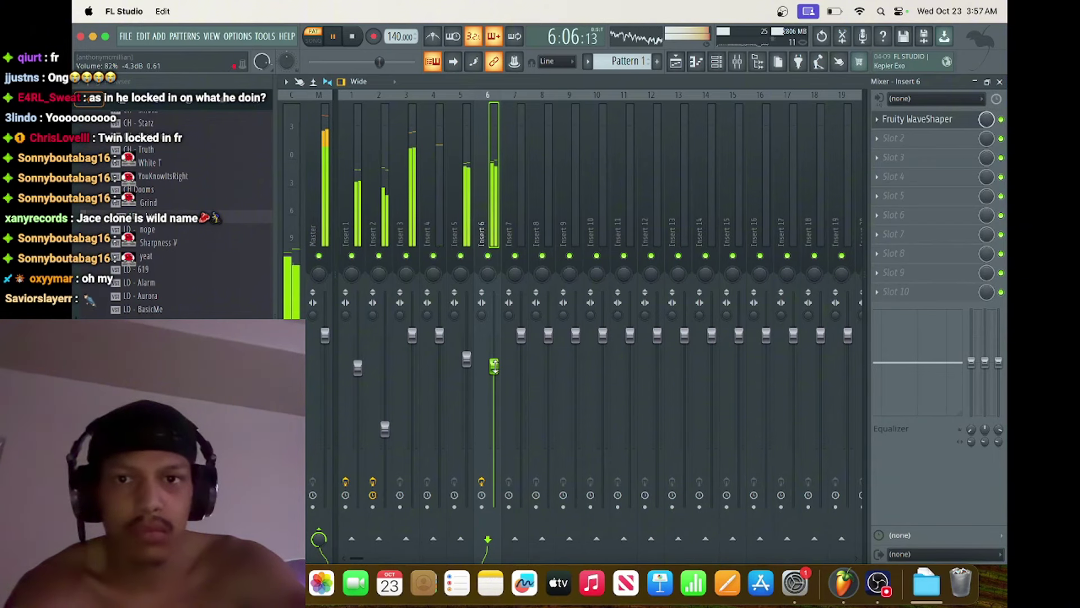
# Add two long B4 notes starting at bars 1 and 5 in the Arcade piano roll, and play the pattern.
pyautogui.click(720, 61)
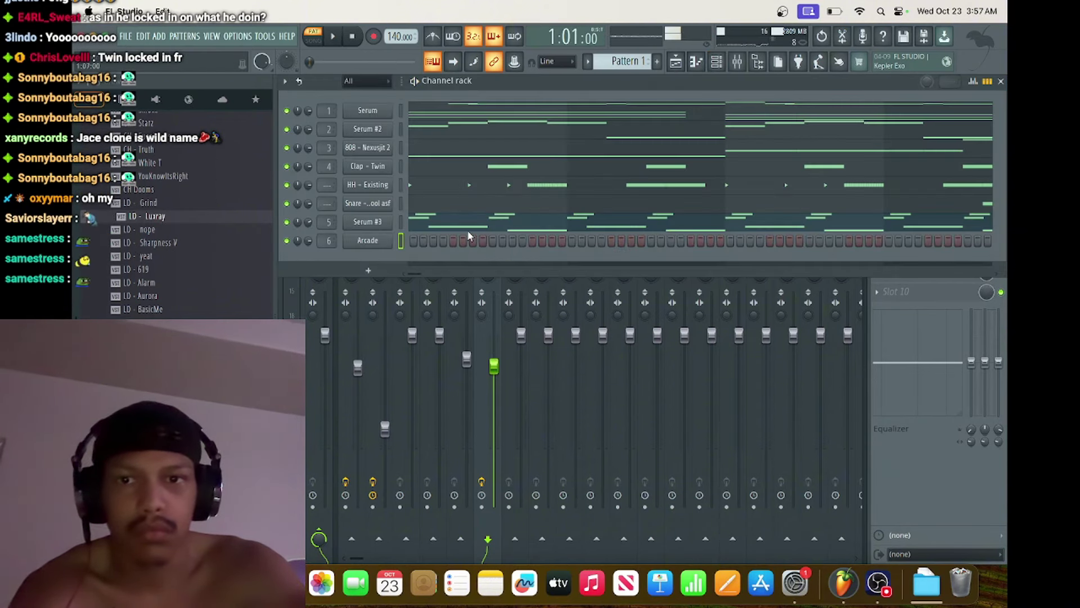
pyautogui.press('space')
pyautogui.press('F7')
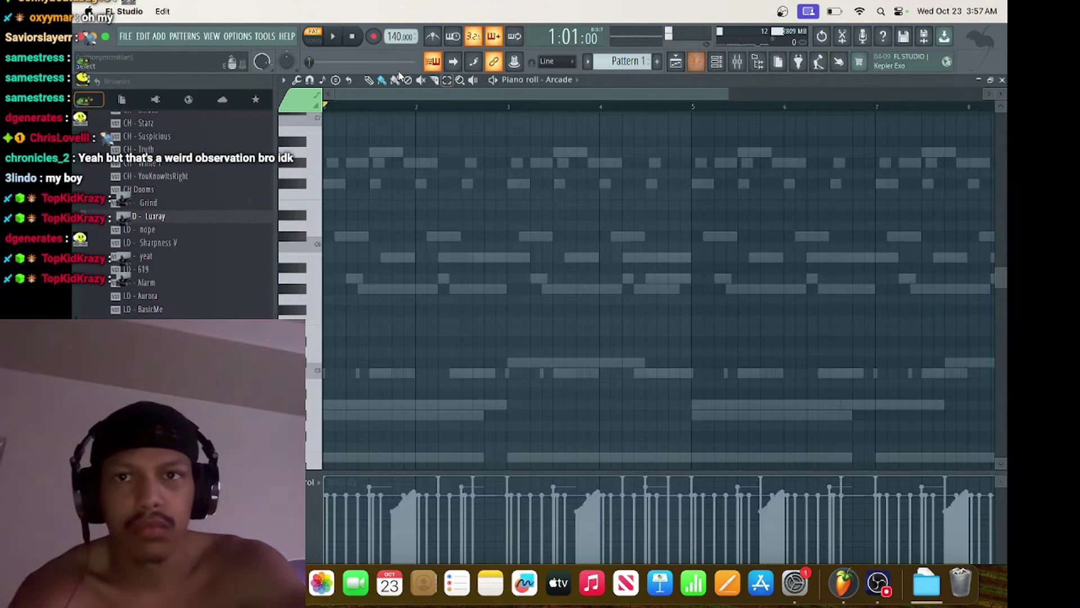
pyautogui.press('space')
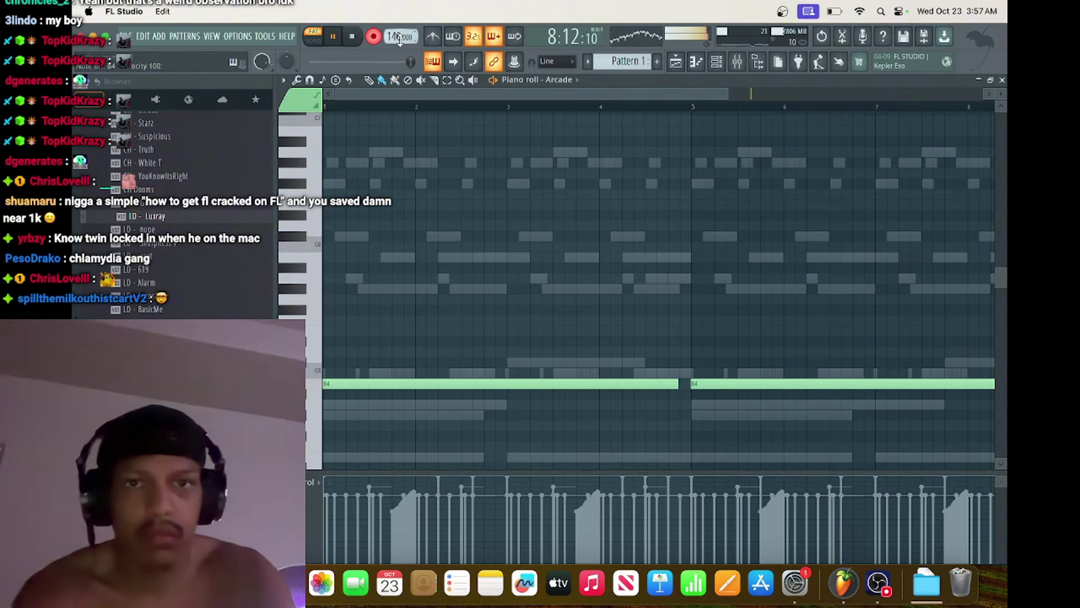
pyautogui.press('space')
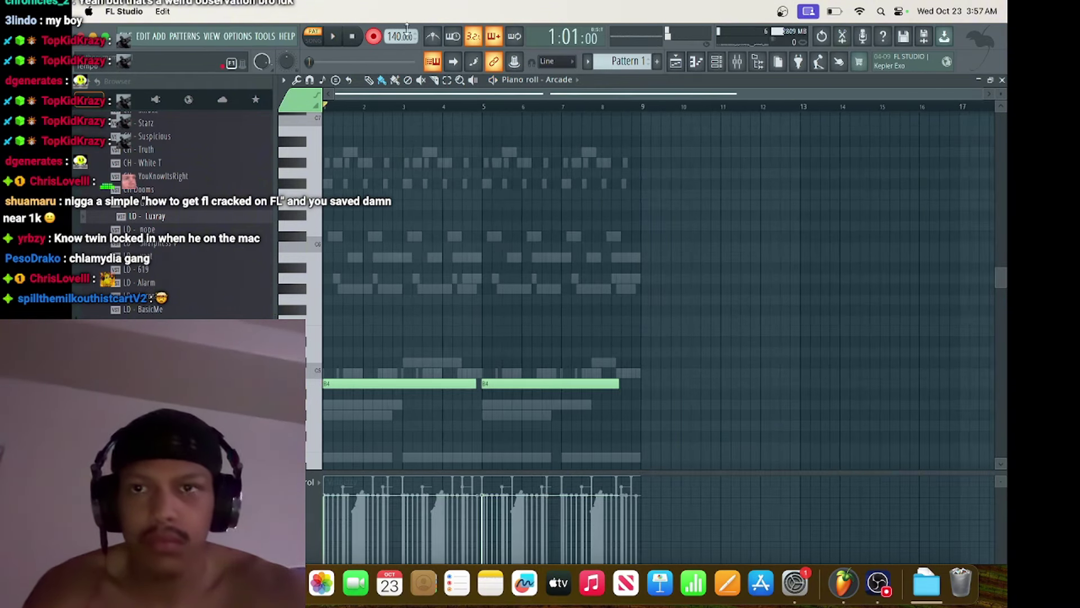
pyautogui.press('space')
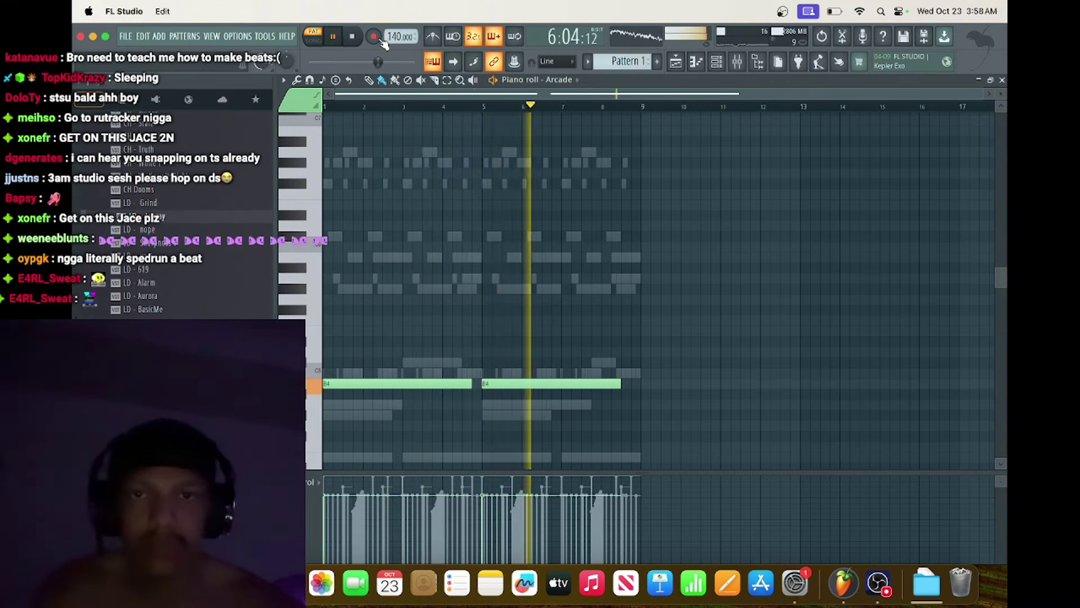
# Open the playlist, stop playback, and split Pattern 1 by channel.
pyautogui.click(757, 61)
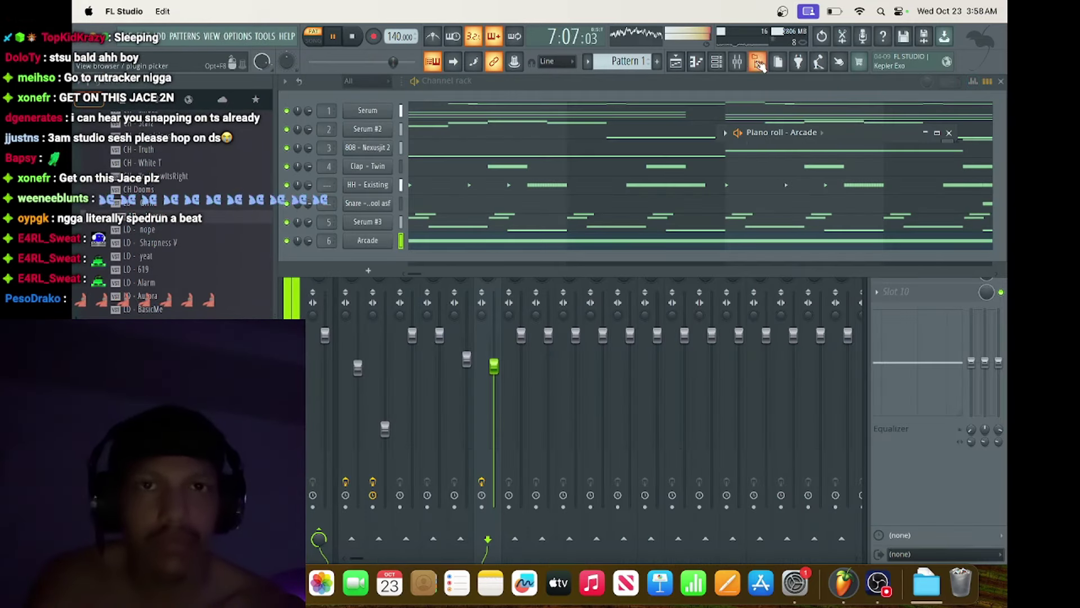
pyautogui.click(675, 63)
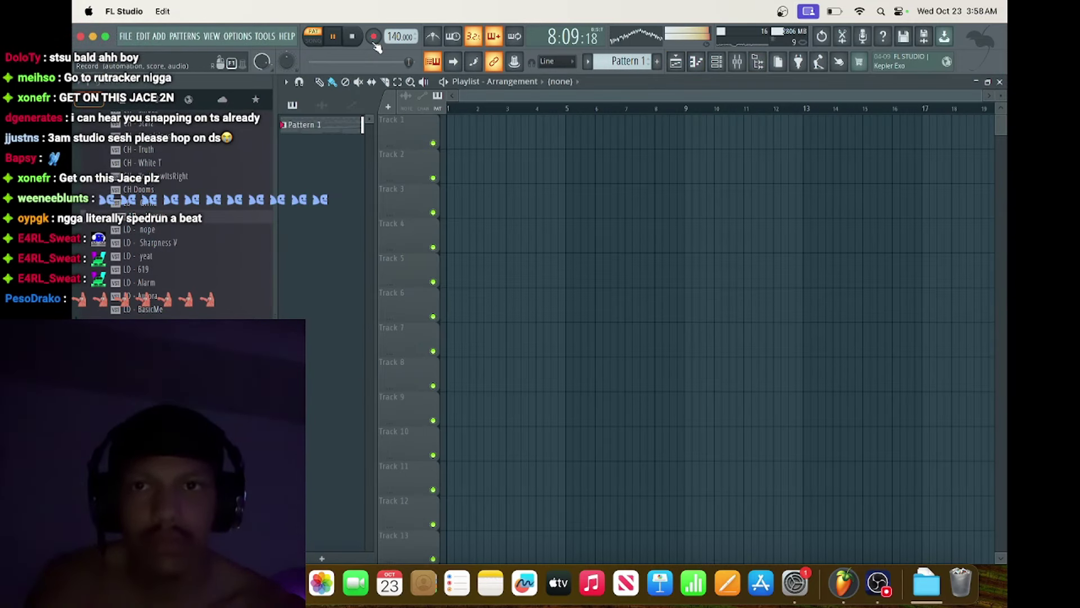
pyautogui.click(354, 38)
pyautogui.rightClick(332, 126)
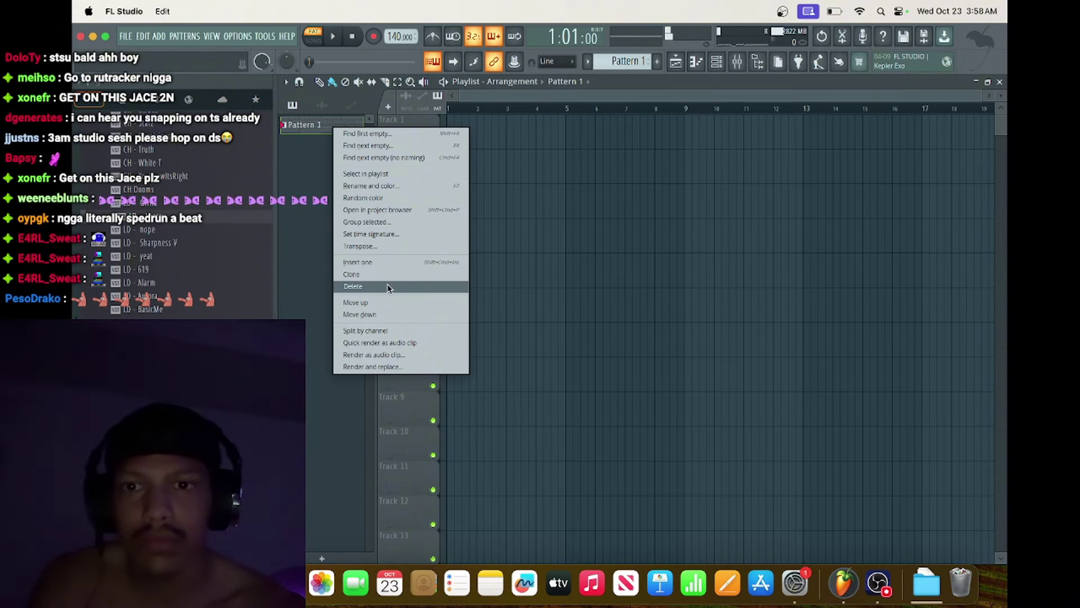
pyautogui.click(379, 330)
# Arrange the intro with Serum and Arcade clips at bar 1 on Tracks 1 and 2, and an 808 clip from bar 3 to 9 on Track 3.
pyautogui.press('space')
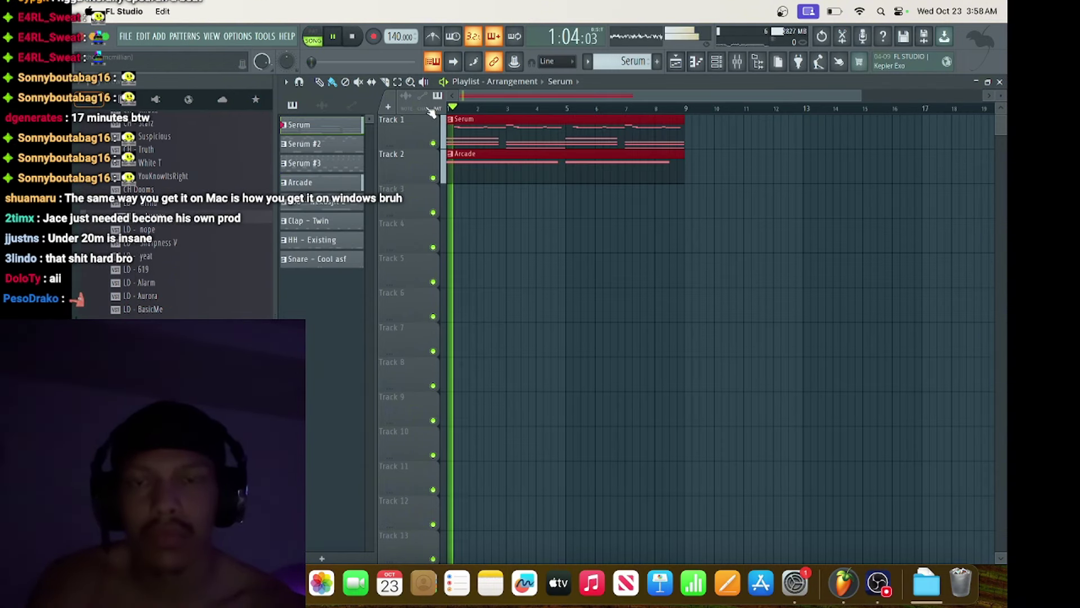
pyautogui.click(492, 200)
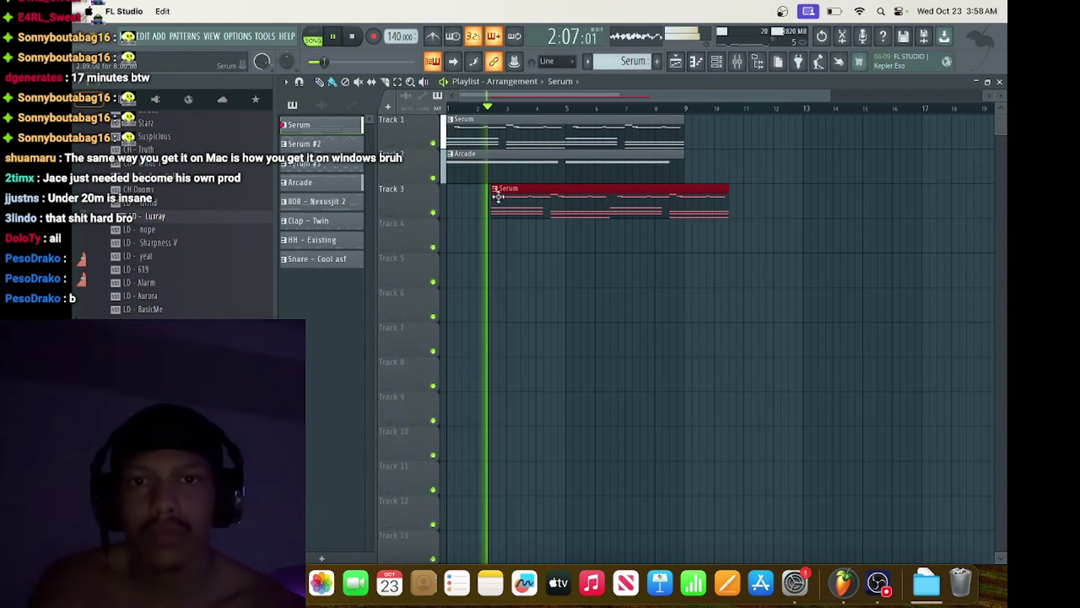
pyautogui.rightClick(522, 201)
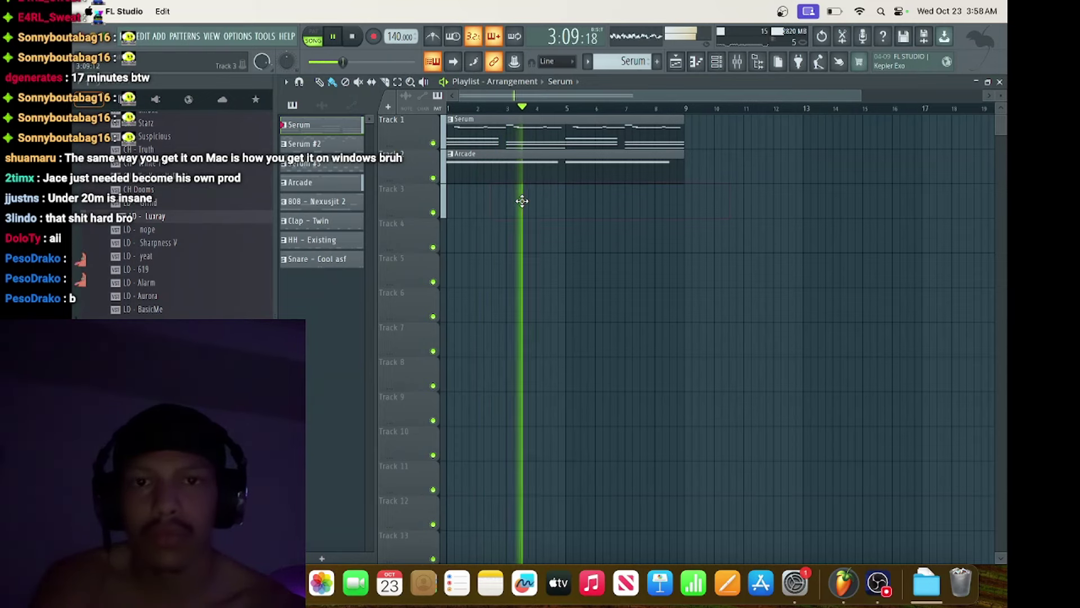
pyautogui.press('space')
pyautogui.press('space')
pyautogui.moveTo(334, 201); pyautogui.dragTo(503, 214)
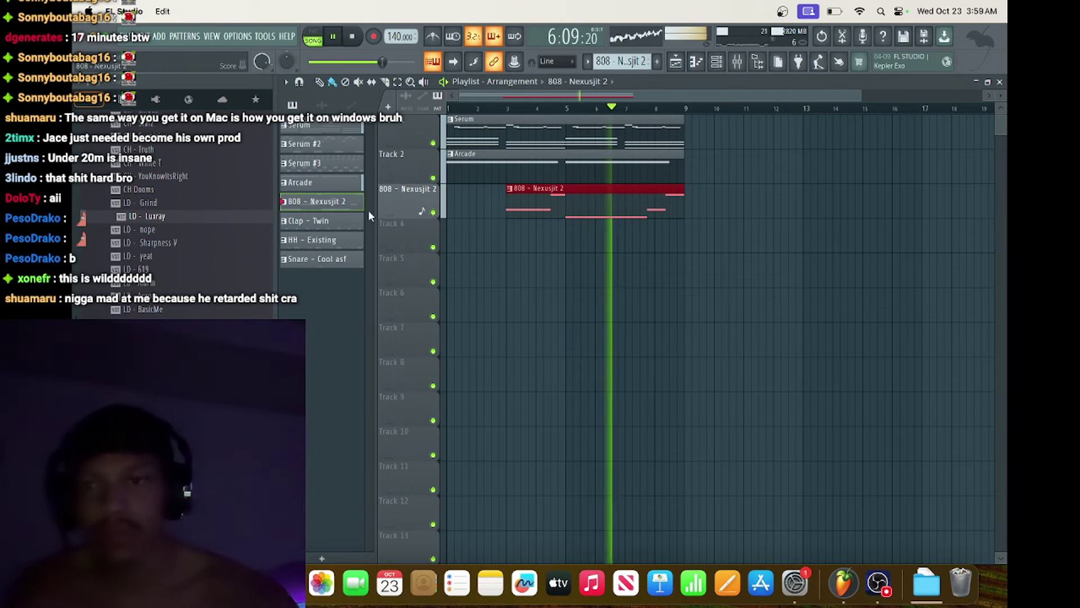
pyautogui.press('space')
# Place all patterns except Serum #3 together at bar 9 on Tracks 1 to 7, and trim the clap clip to start at bar 10.
pyautogui.click(333, 127)
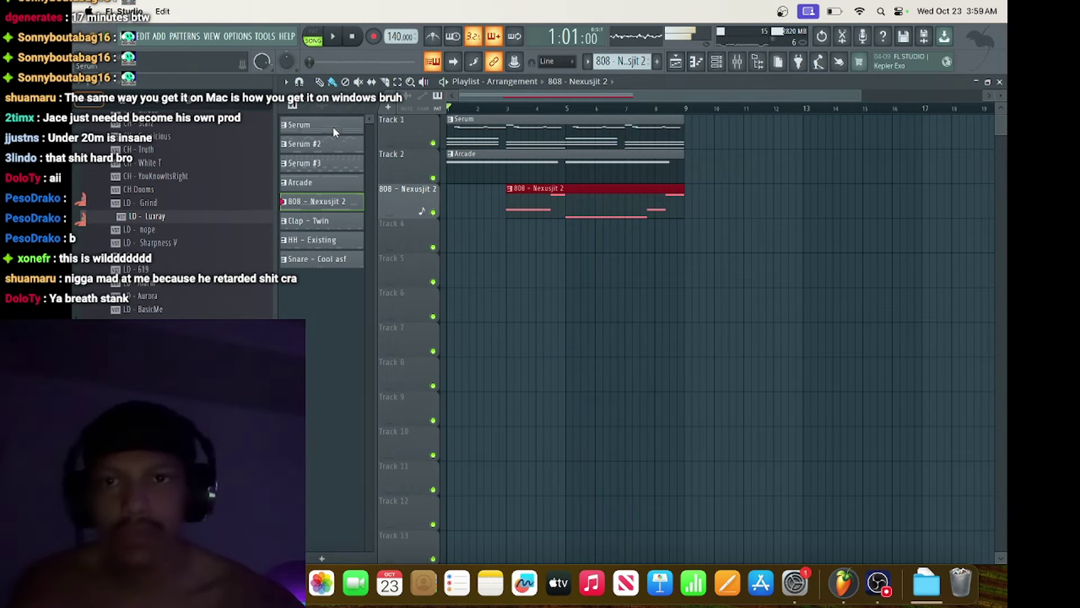
pyautogui.click(323, 181)
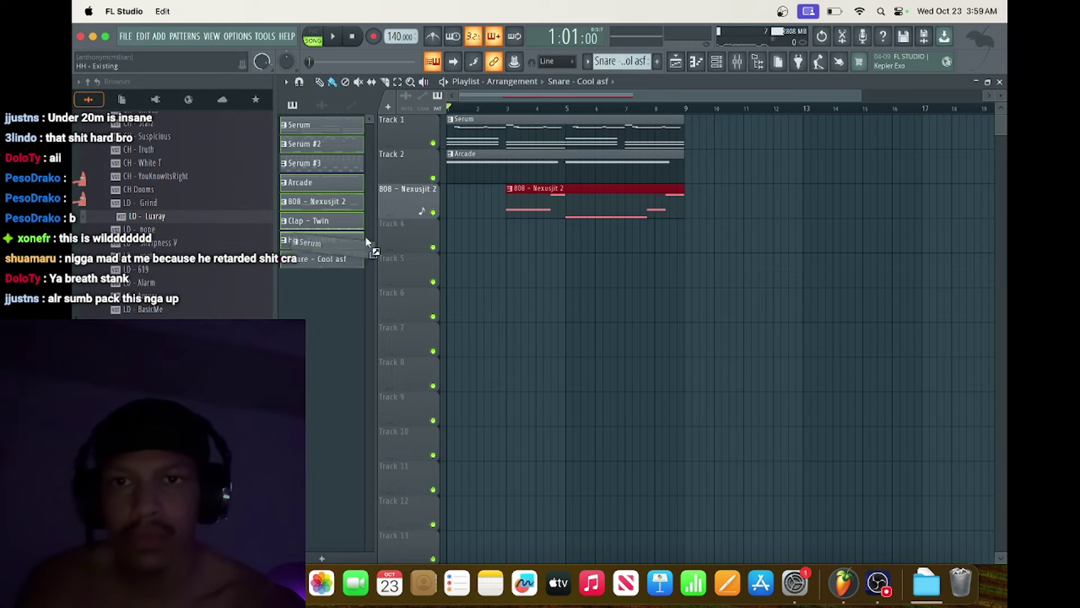
pyautogui.moveTo(365, 242); pyautogui.dragTo(687, 136)
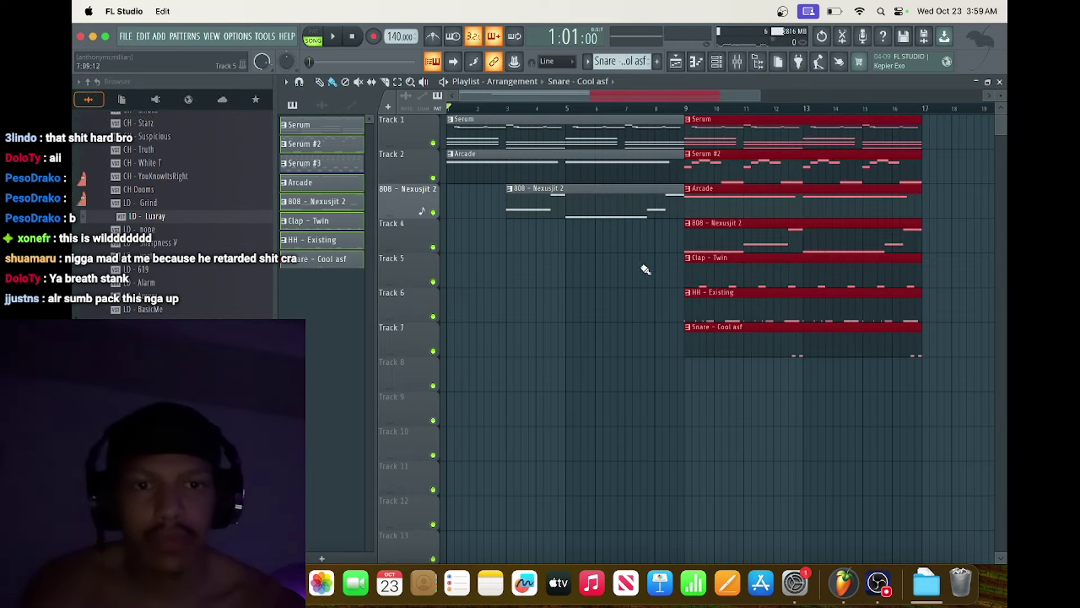
pyautogui.click(645, 270)
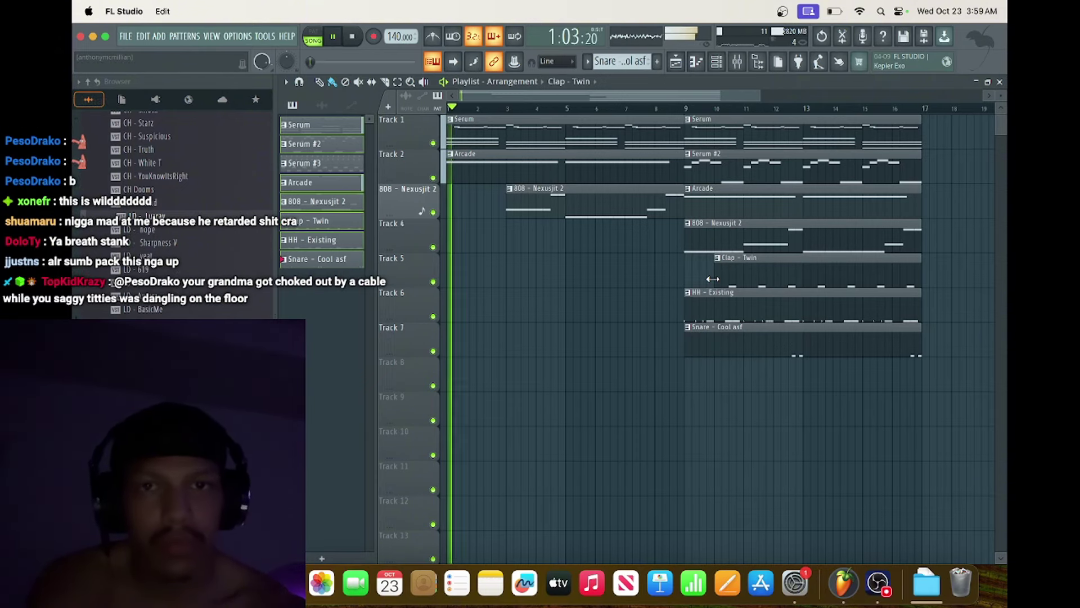
# Duplicate the eight-bar section from bar 9 to bar 17, and add a Serum #3 clip at bar 17 on Track 8.
pyautogui.scroll(-3, 660, 184)
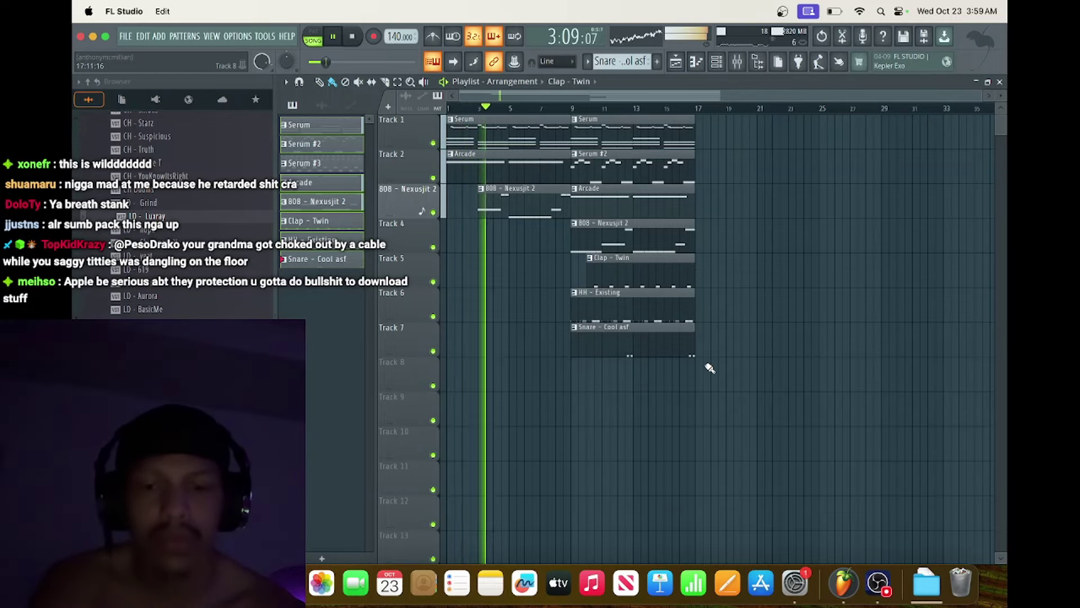
pyautogui.moveTo(710, 368); pyautogui.dragTo(613, 119)
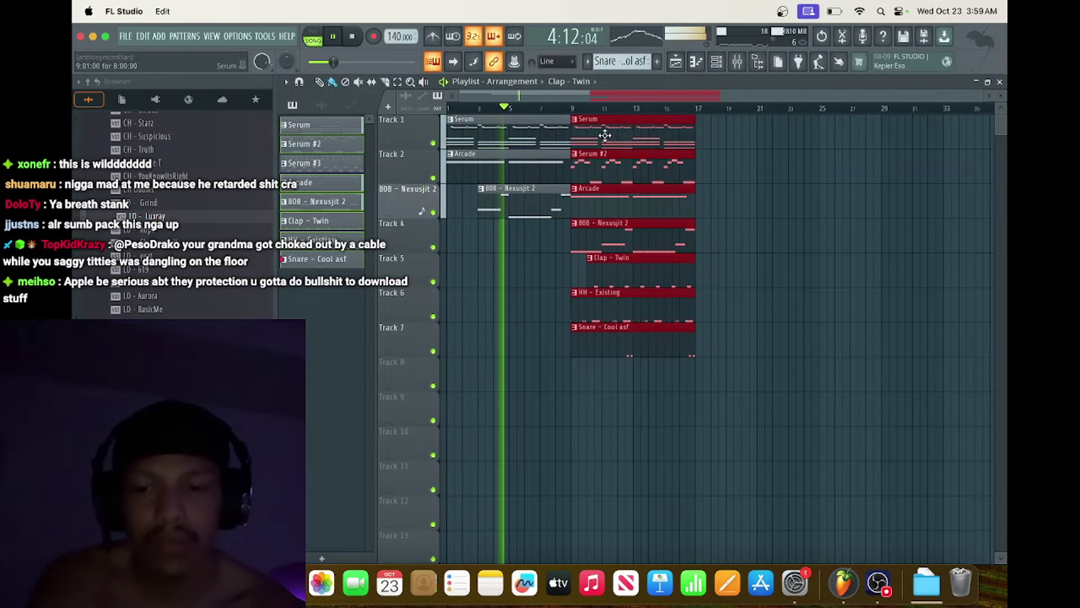
pyautogui.hotkey('ctrl', 'b')
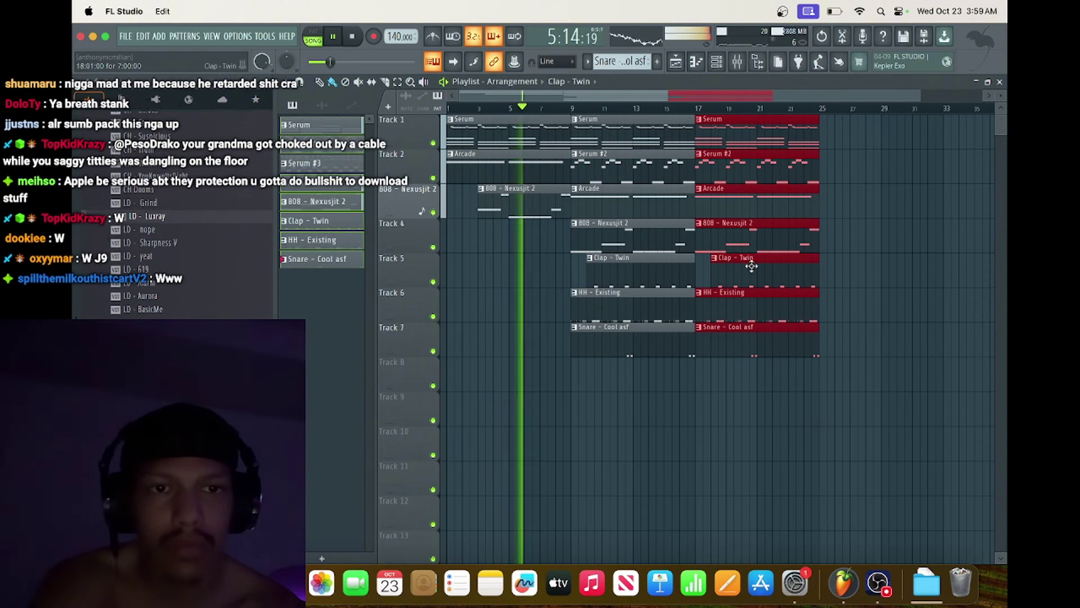
pyautogui.click(841, 260)
pyautogui.rightClick(857, 263)
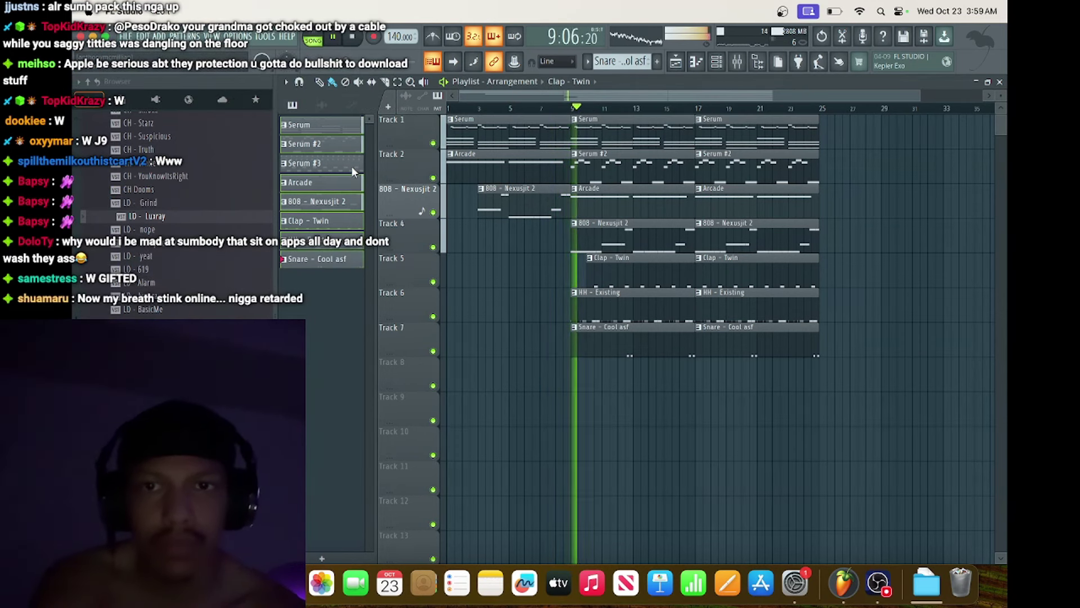
pyautogui.moveTo(351, 167); pyautogui.dragTo(696, 363)
# Raise the volume of mixer track Insert 3 slightly and minimise the mixer.
pyautogui.click(737, 63)
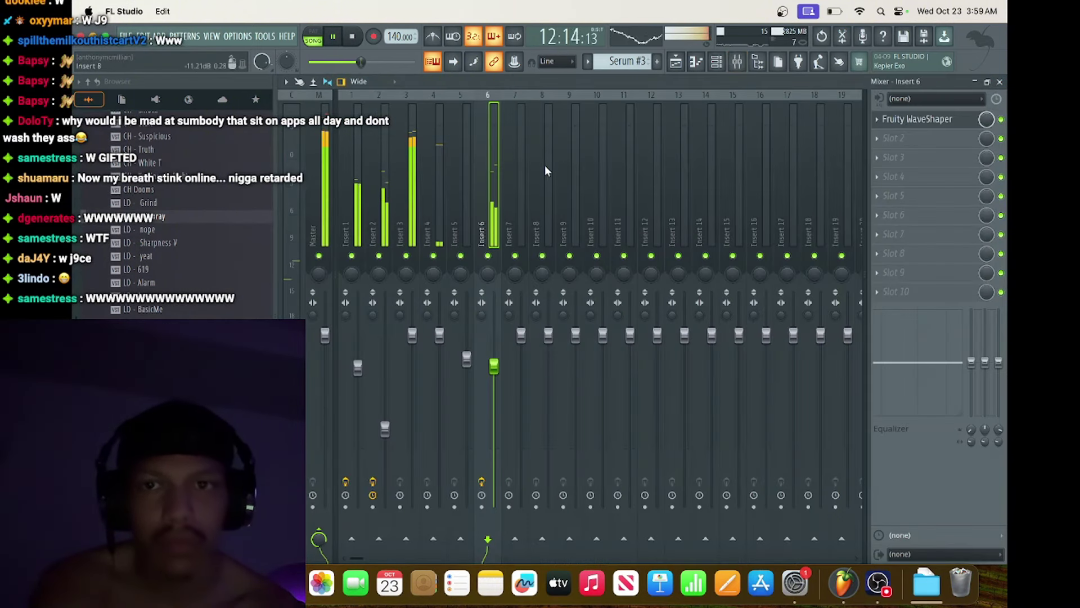
pyautogui.moveTo(412, 335); pyautogui.dragTo(412, 321)
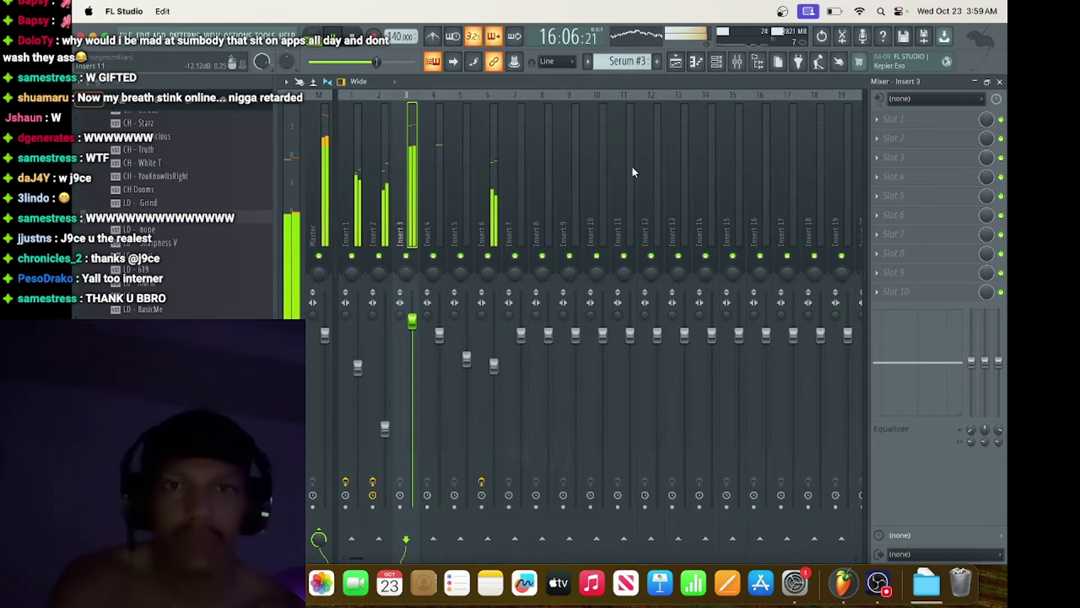
pyautogui.click(979, 82)
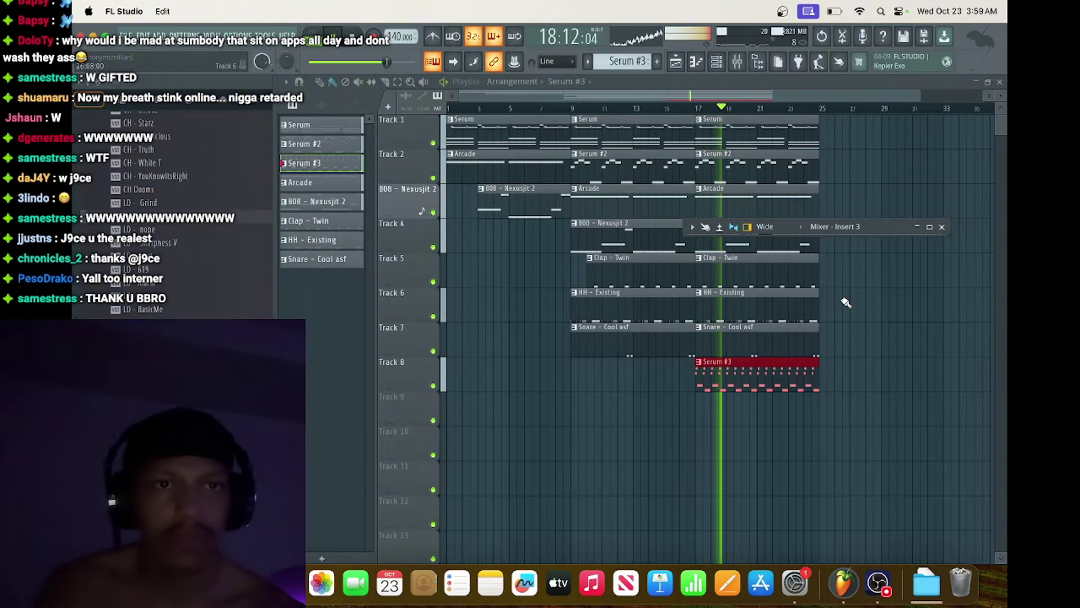
# Duplicate the eight-bar section from bar 17 to bar 25, and delete the copied Clap - Twin and Serum #3 clips.
pyautogui.click(875, 317)
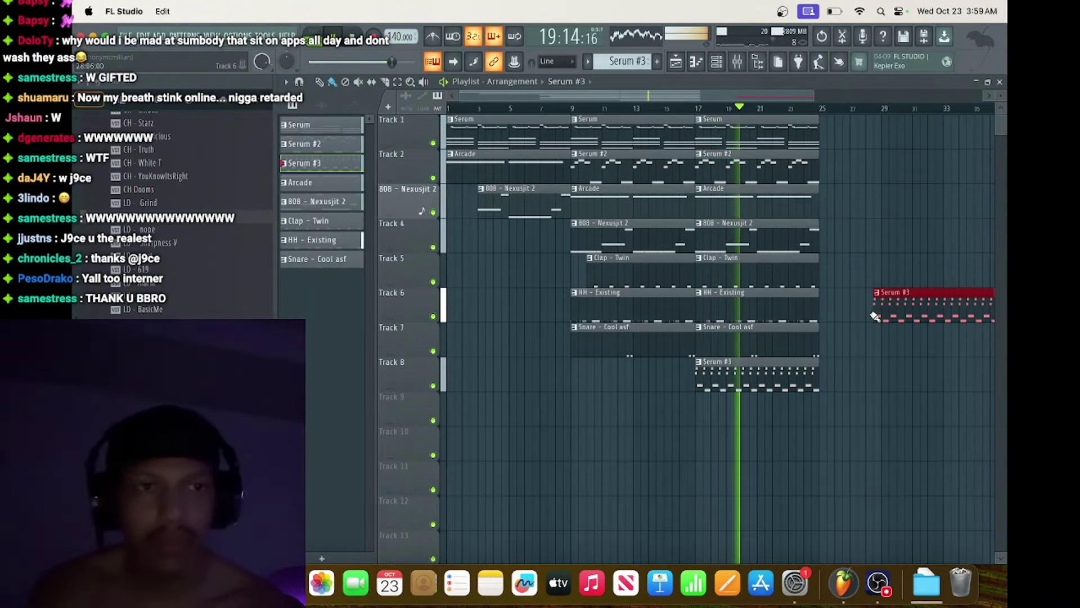
pyautogui.rightClick(895, 314)
pyautogui.moveTo(837, 377); pyautogui.dragTo(734, 151)
pyautogui.press('super+b')
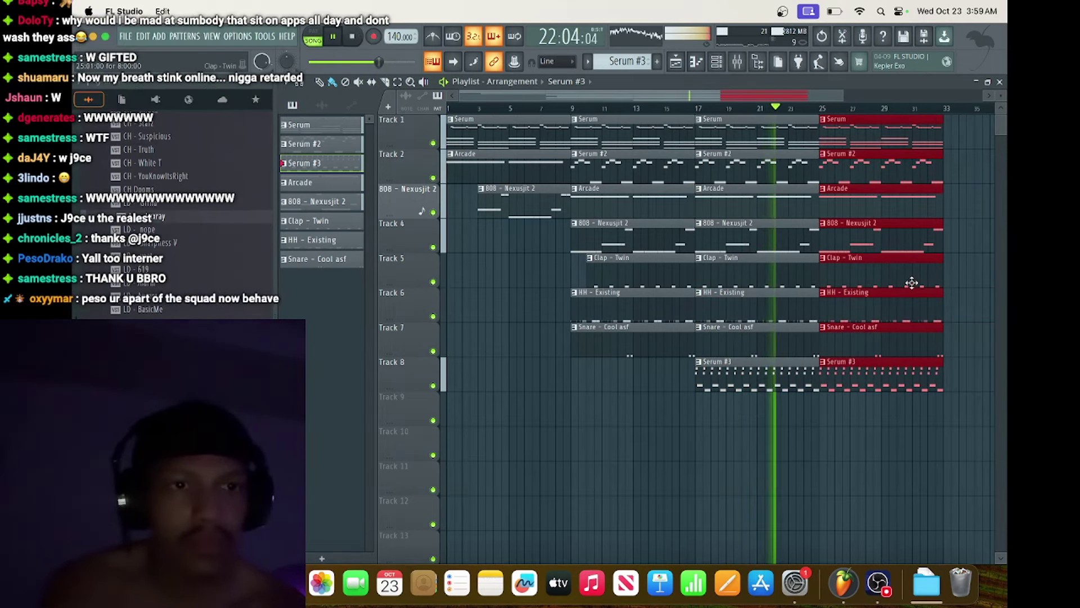
pyautogui.click(885, 398)
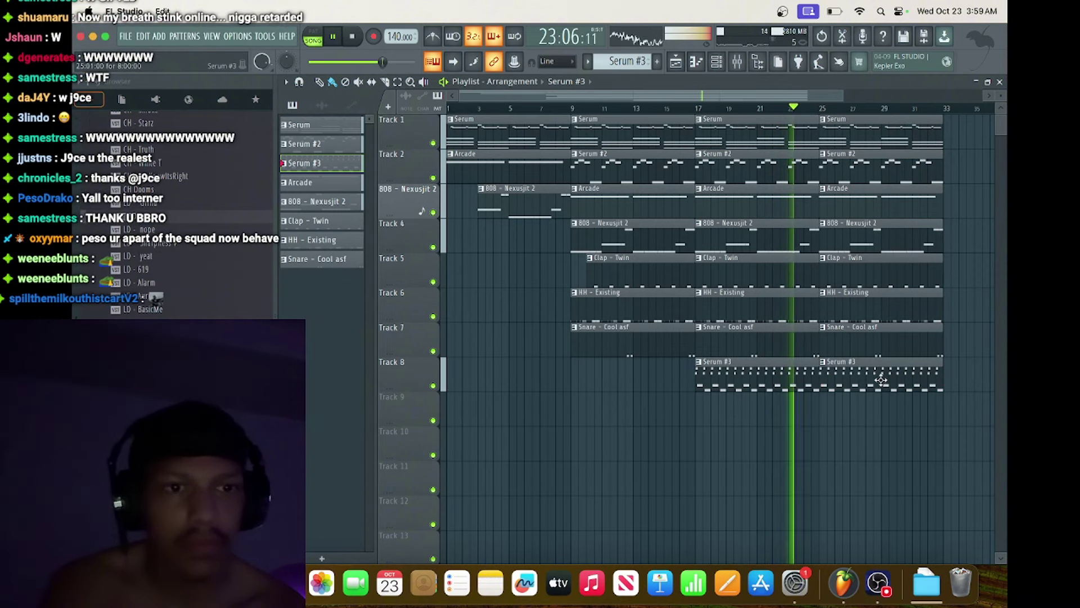
pyautogui.rightClick(883, 388)
pyautogui.rightClick(873, 281)
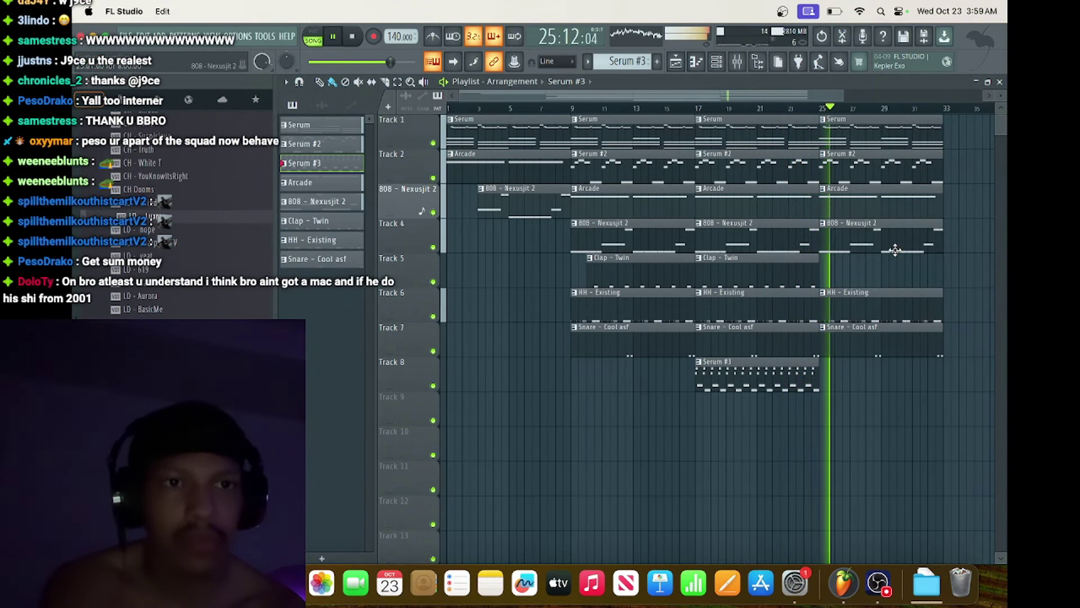
# Duplicate the section from bar 25 to bar 33, and delete the copied Arcade clip on Track 3.
pyautogui.scroll(-3, 895, 250)
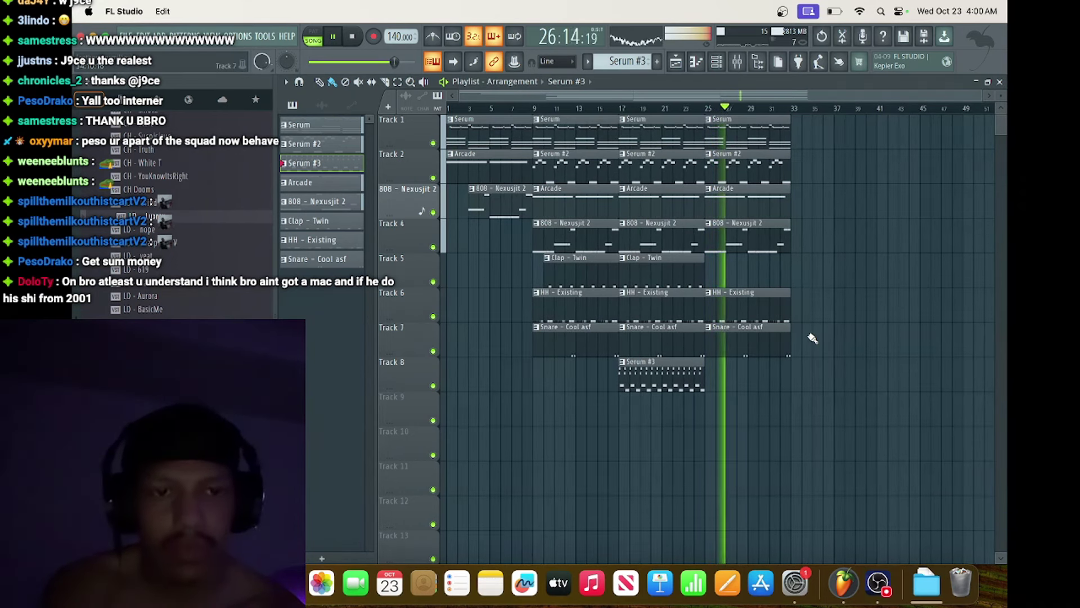
pyautogui.moveTo(812, 337); pyautogui.dragTo(713, 128)
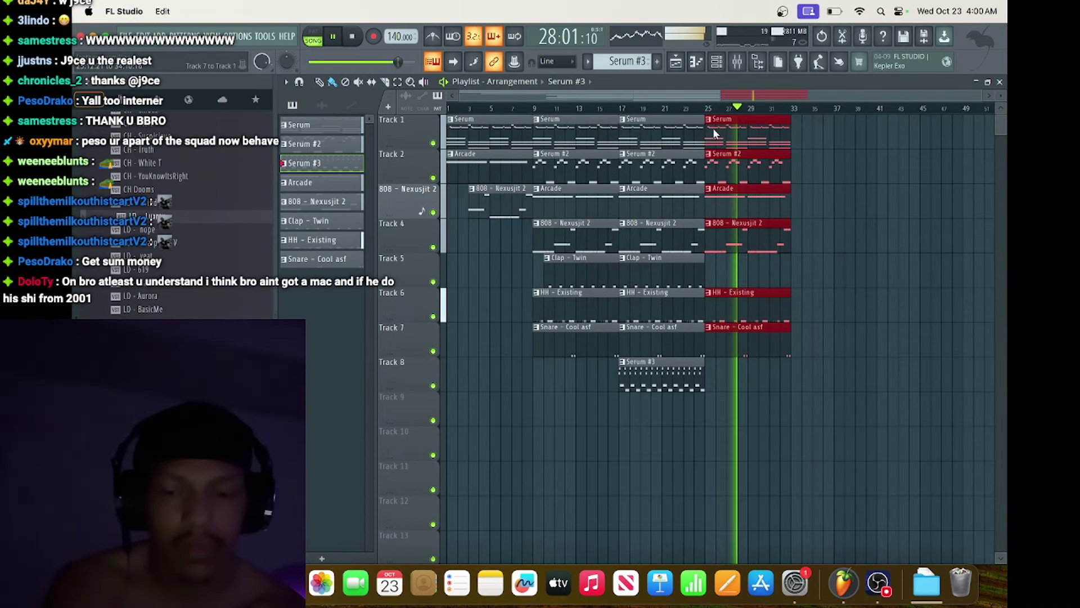
pyautogui.hotkey('ctrl', 'b')
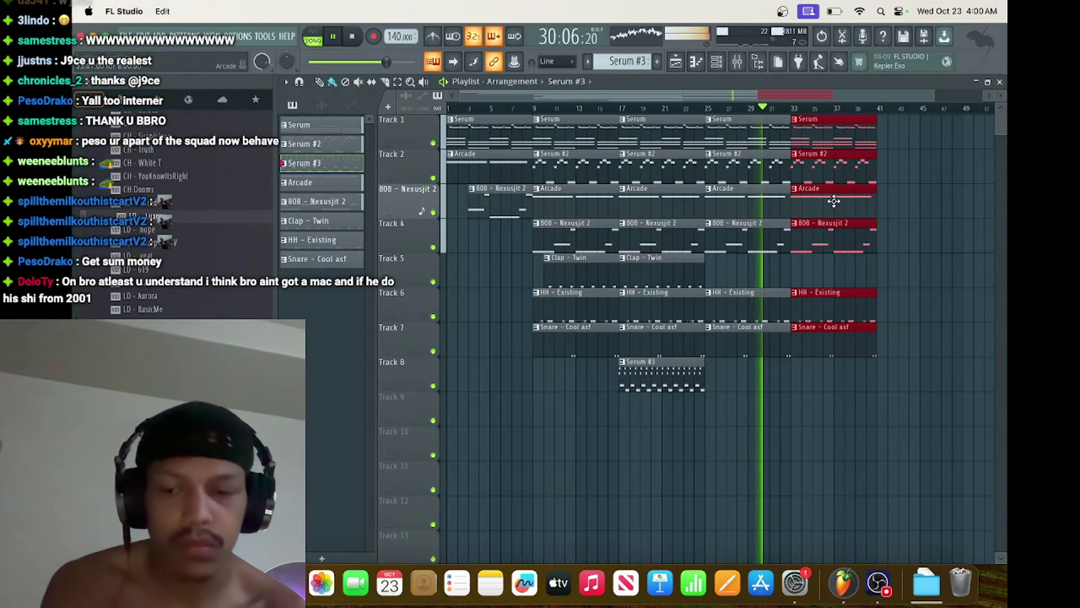
pyautogui.rightClick(834, 200)
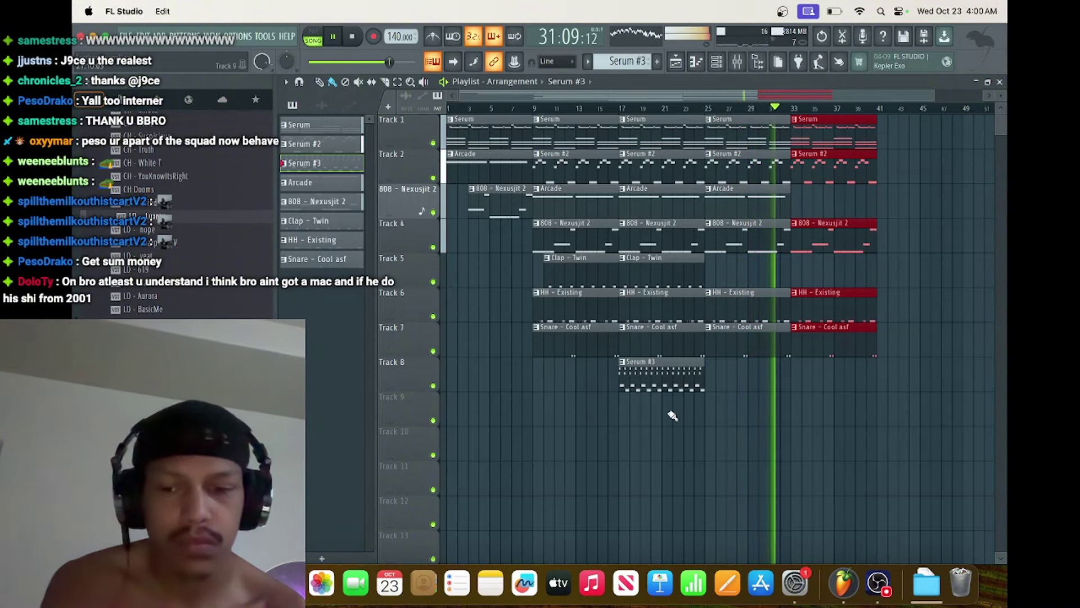
# Duplicate the two sections spanning bars 9 to 25 to bar 41, and add a Serum #3 clip at bar 41 on Track 8.
pyautogui.moveTo(663, 405); pyautogui.dragTo(919, 139)
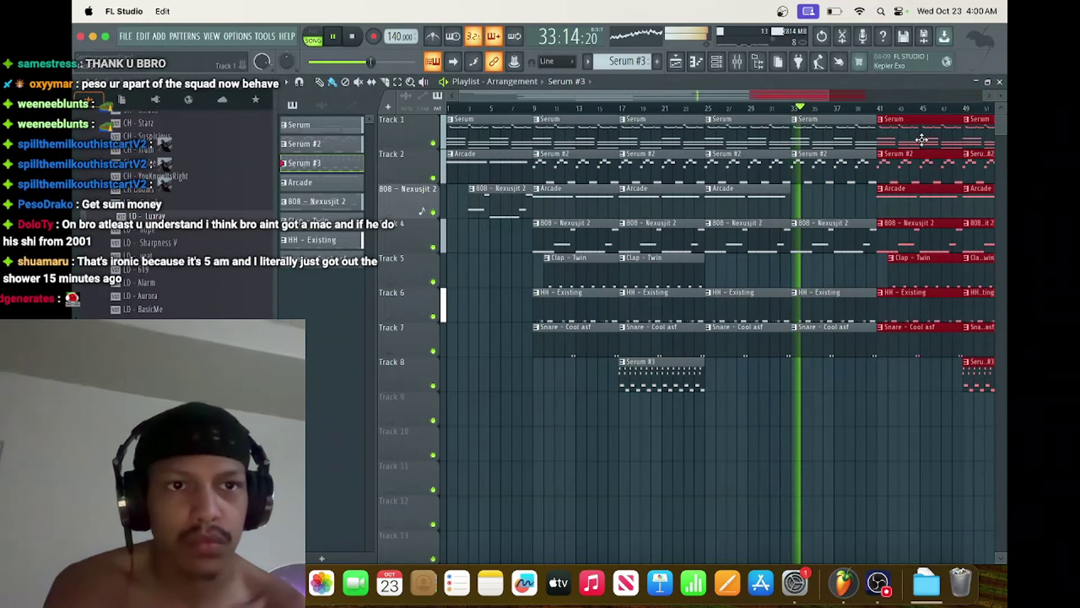
pyautogui.scroll(-2, 883, 363)
pyautogui.click(951, 366)
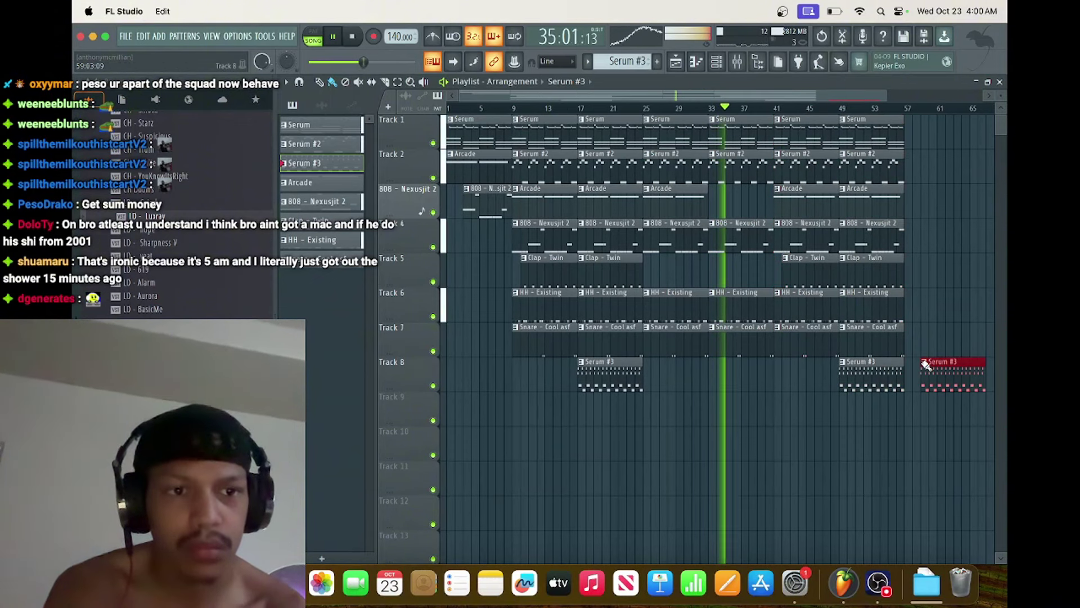
pyautogui.rightClick(947, 369)
pyautogui.moveTo(868, 374); pyautogui.dragTo(802, 374)
# Extend the last Serum clip on Track 1 to ten bars, ending at bar 59.
pyautogui.moveTo(900, 128); pyautogui.dragTo(918, 128)
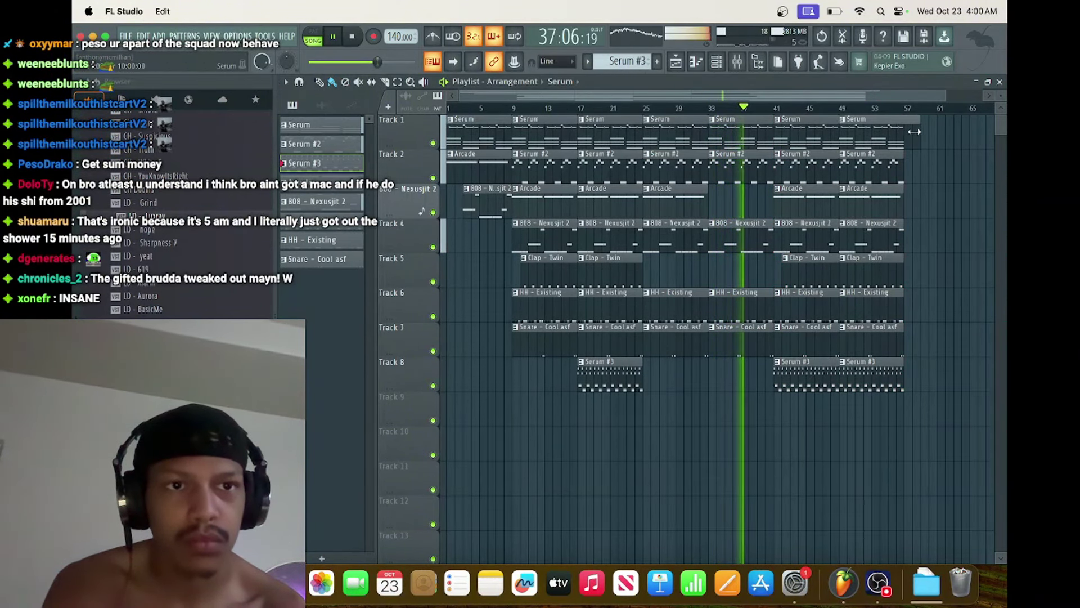